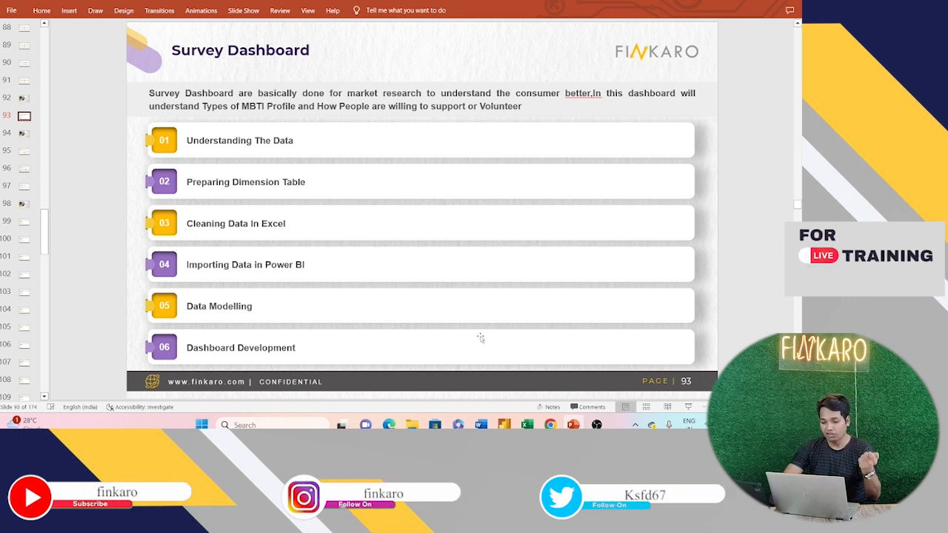
- Switch to the untitled Power BI Desktop report and show its blank report page
{"action": "mouse_move", "coordinate": [575, 427]}
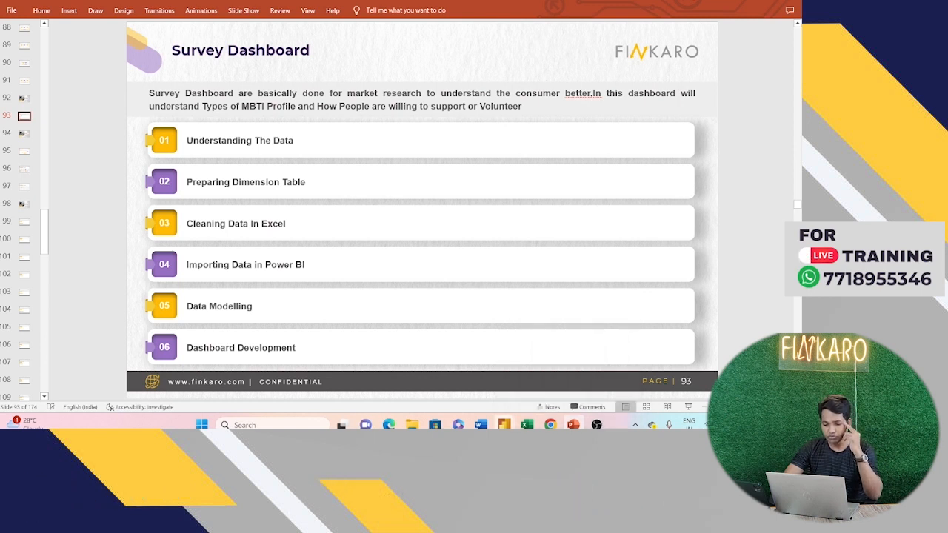
{"action": "mouse_move", "coordinate": [504, 426]}
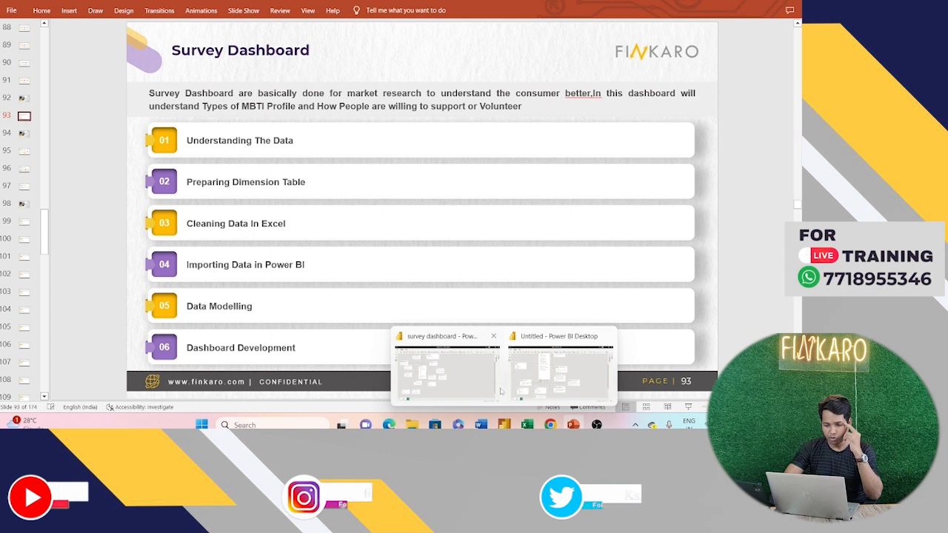
{"action": "left_click", "coordinate": [476, 396]}
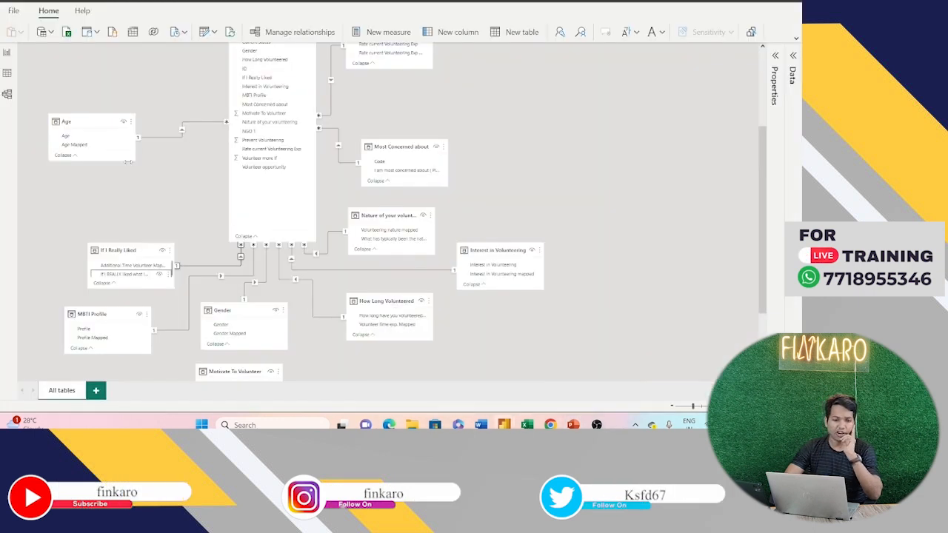
{"action": "left_click", "coordinate": [7, 53]}
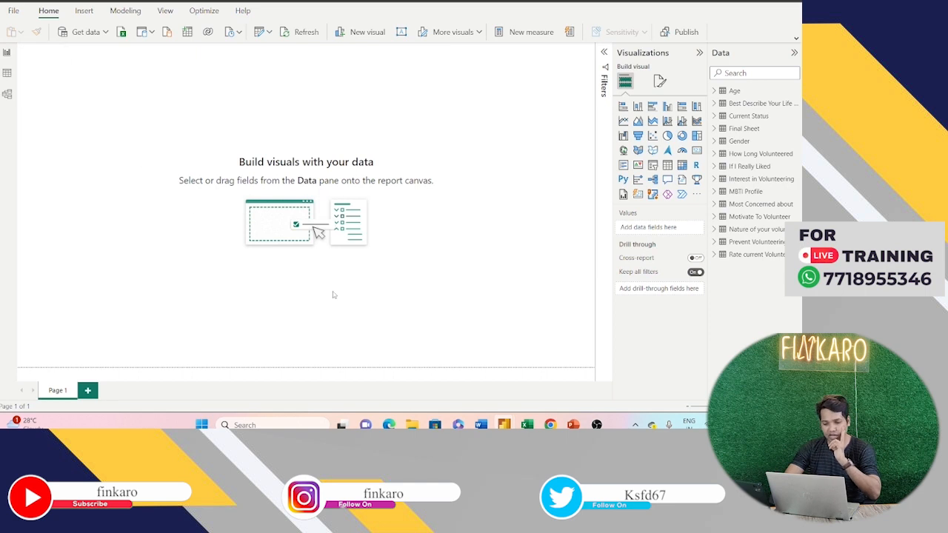
- Switch to the survey dashboard file, examine its Response Analysis page in report view, and return to the untitled report
{"action": "mouse_move", "coordinate": [504, 425]}
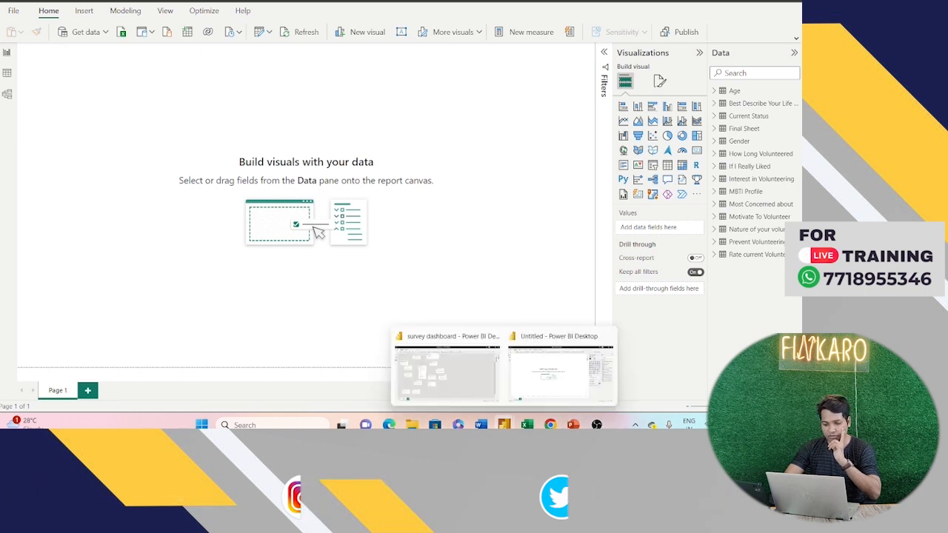
{"action": "left_click", "coordinate": [467, 368]}
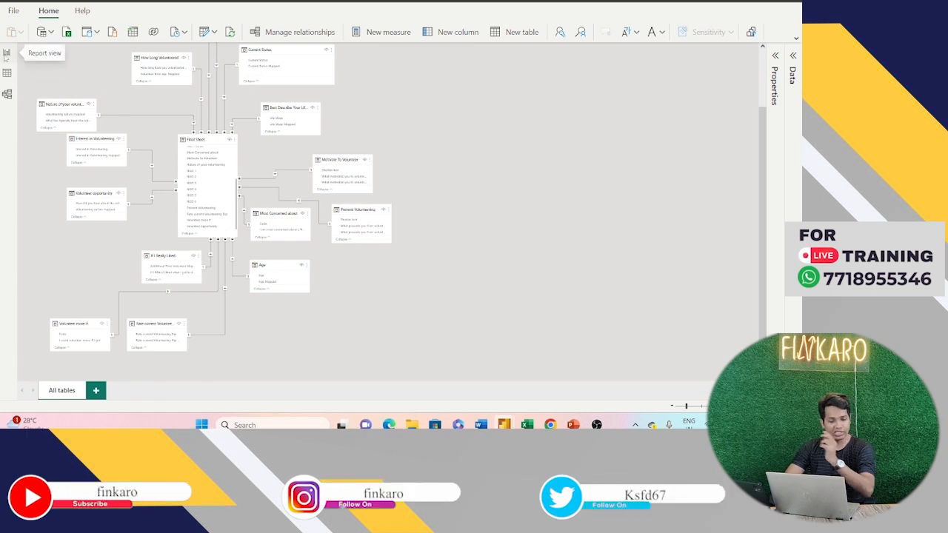
{"action": "left_click", "coordinate": [7, 54]}
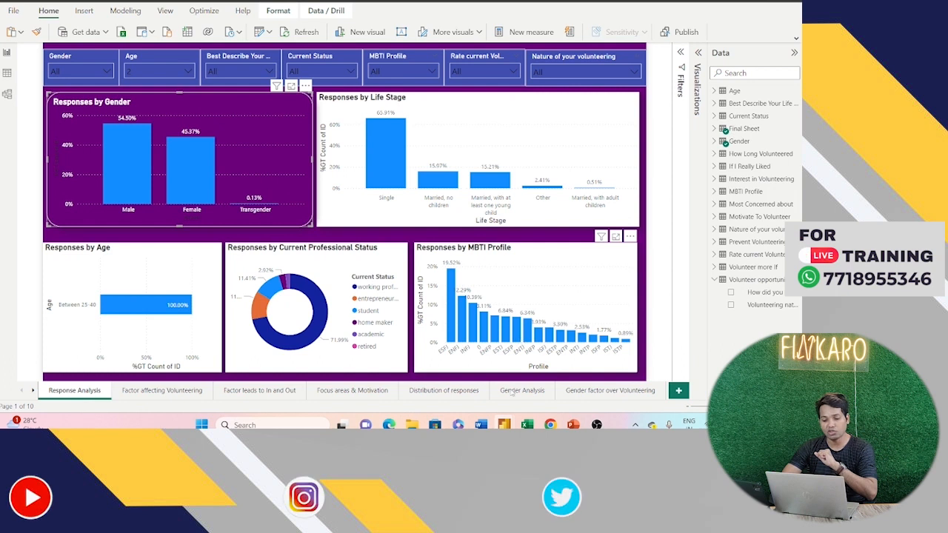
{"action": "mouse_move", "coordinate": [504, 424]}
{"action": "left_click", "coordinate": [551, 388]}
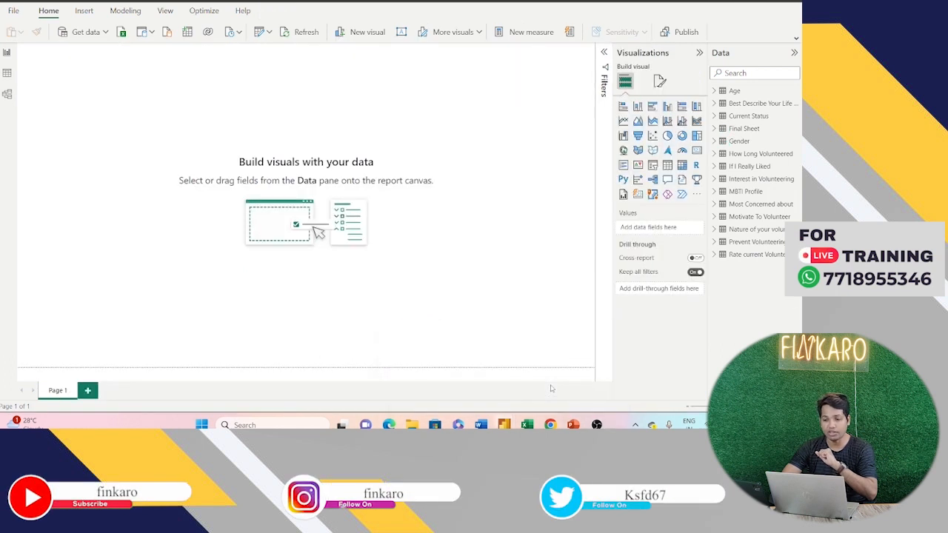
{"action": "key", "text": "alt+Tab"}
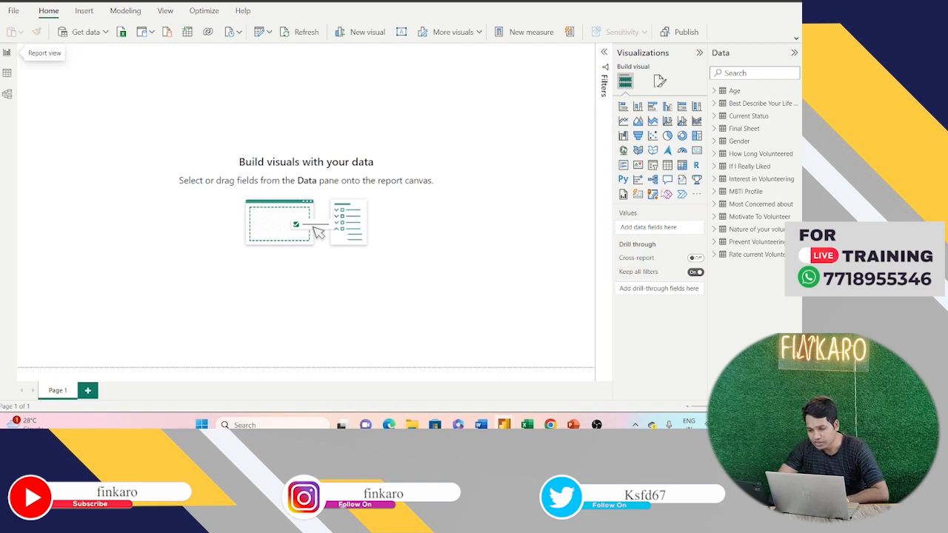
- Add a slicer in the upper-left corner of Page 1, reduce its height, and assign it the Gender field from the Gender table
{"action": "left_click", "coordinate": [654, 166]}
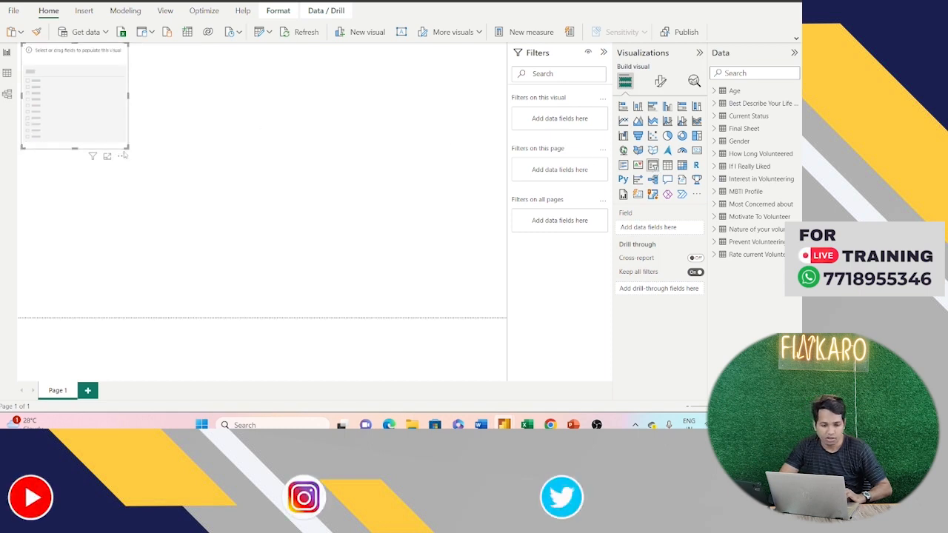
{"action": "left_click_drag", "start_coordinate": [75, 148], "coordinate": [70, 79]}
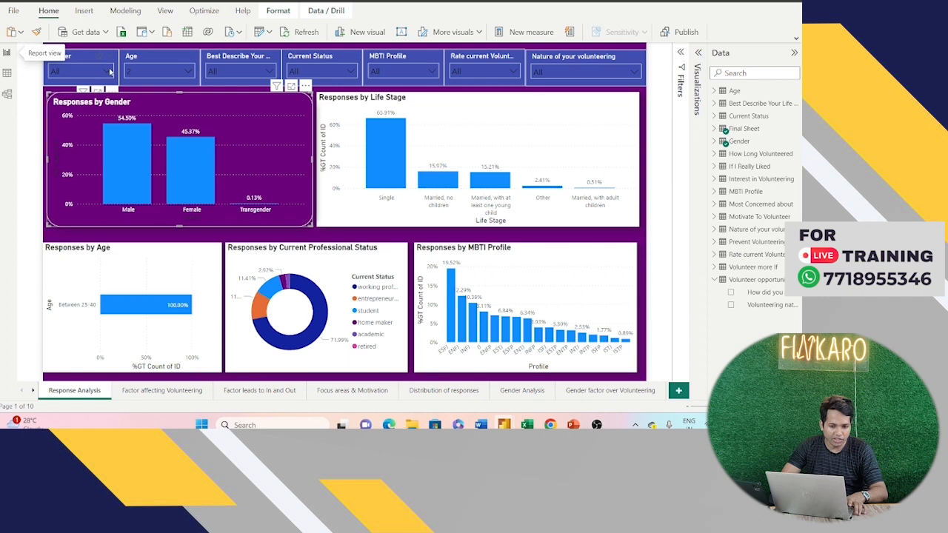
{"action": "left_click", "coordinate": [109, 71]}
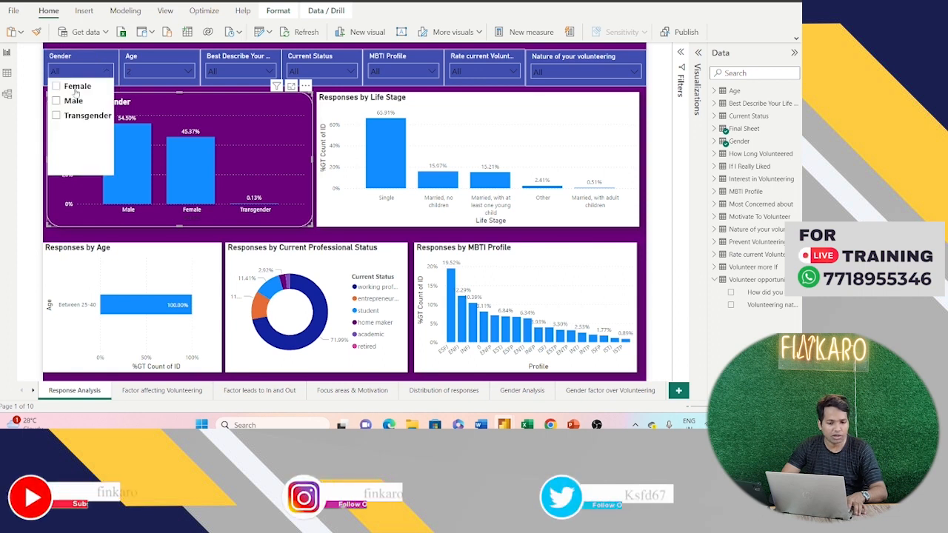
{"action": "left_click", "coordinate": [33, 84]}
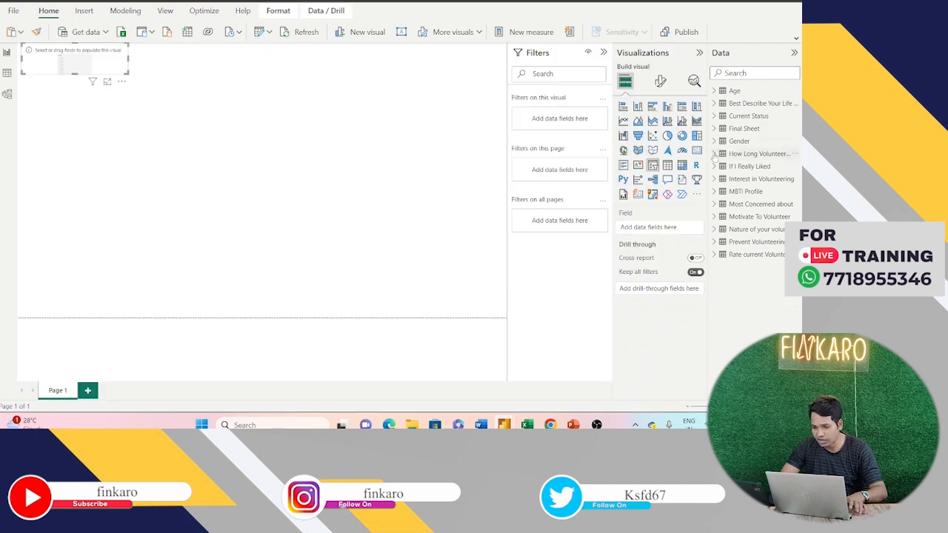
{"action": "left_click", "coordinate": [714, 142]}
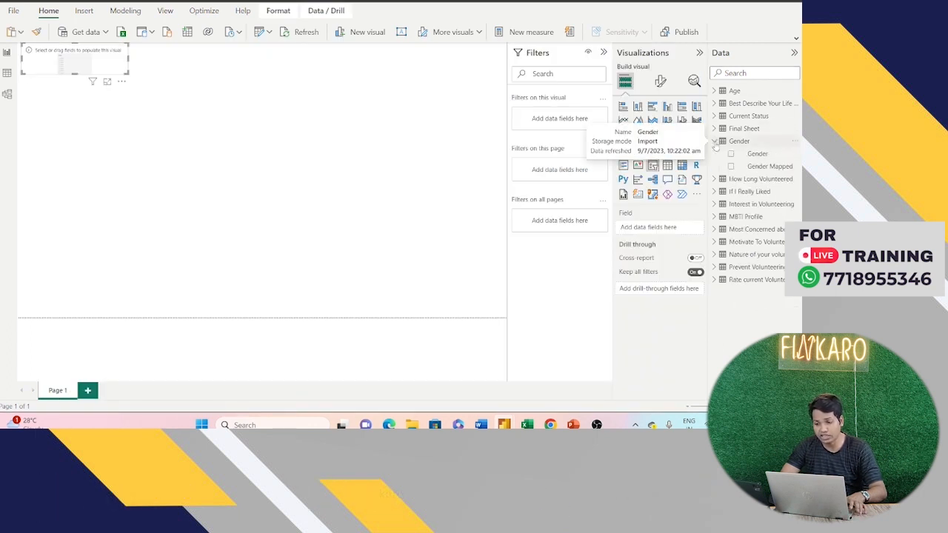
{"action": "left_click_drag", "start_coordinate": [759, 154], "coordinate": [668, 229]}
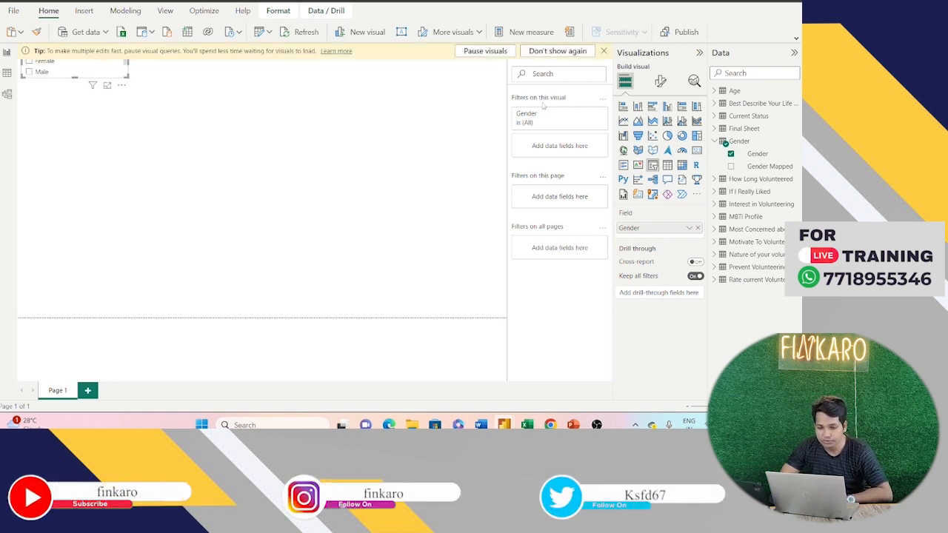
{"action": "left_click", "coordinate": [604, 51]}
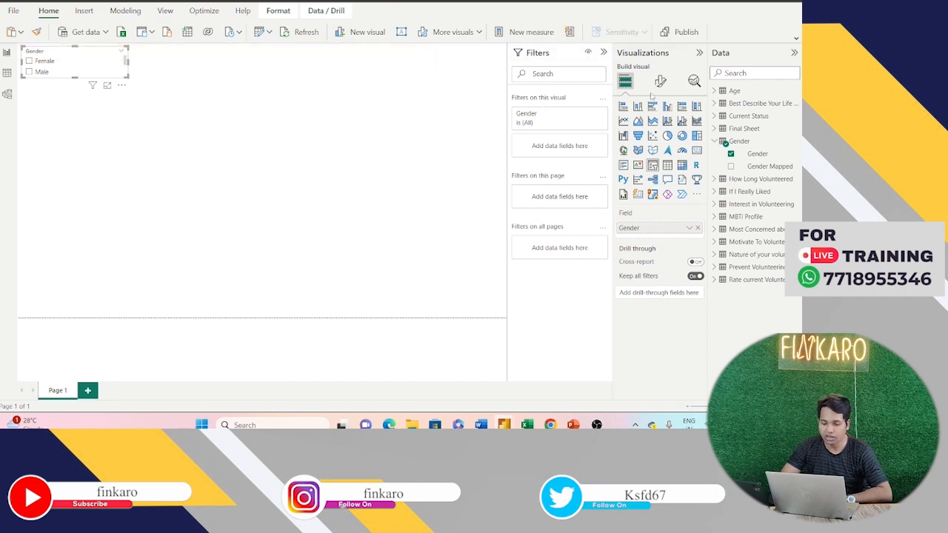
- Set the Gender slicer's style to Dropdown and make the slicer narrower
{"action": "left_click", "coordinate": [660, 81]}
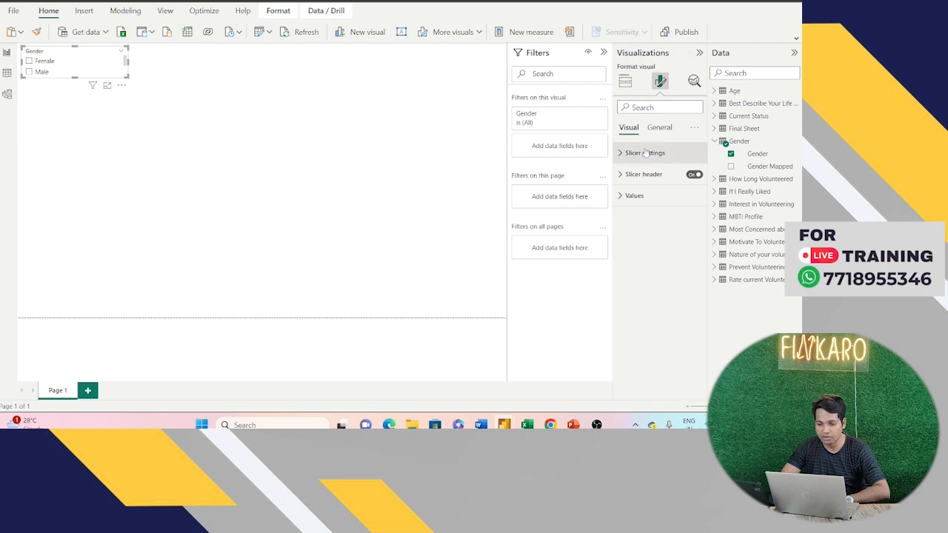
{"action": "left_click", "coordinate": [629, 157]}
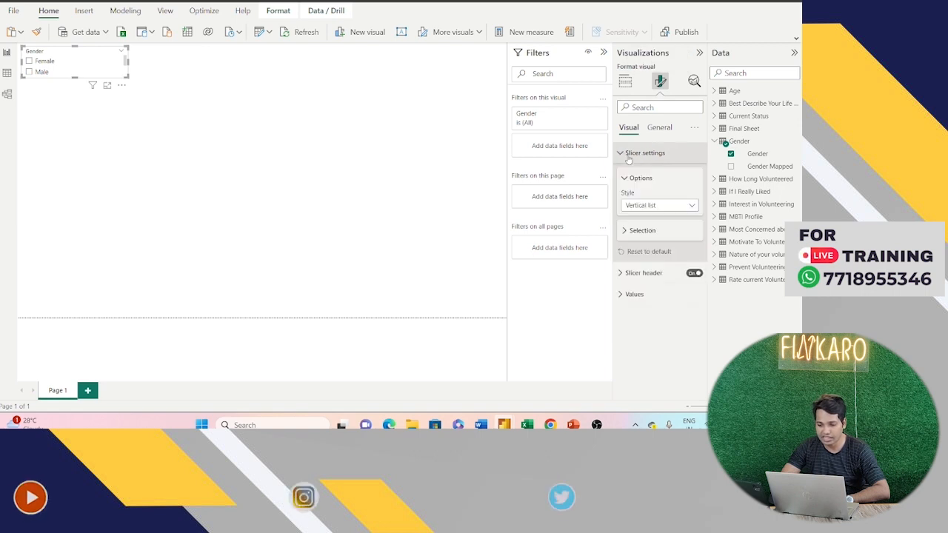
{"action": "left_click", "coordinate": [651, 208]}
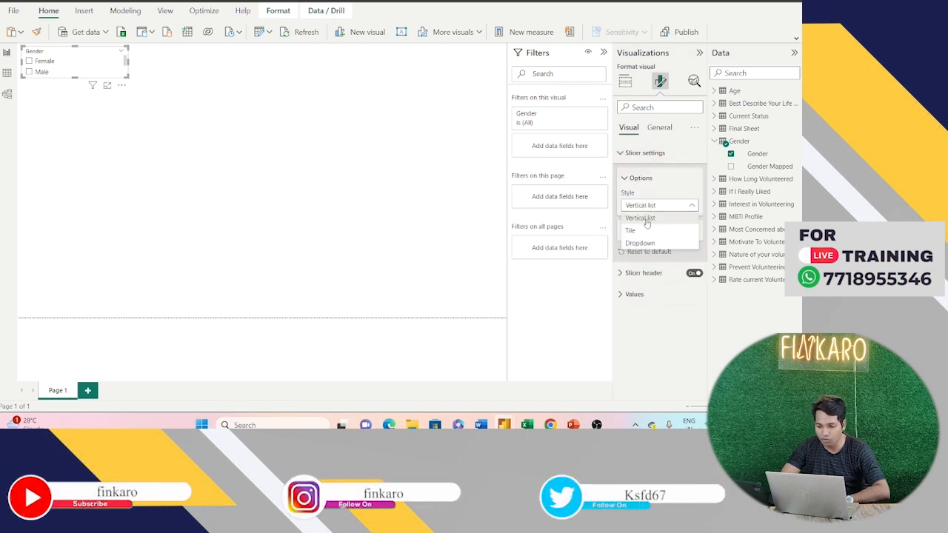
{"action": "left_click", "coordinate": [639, 243]}
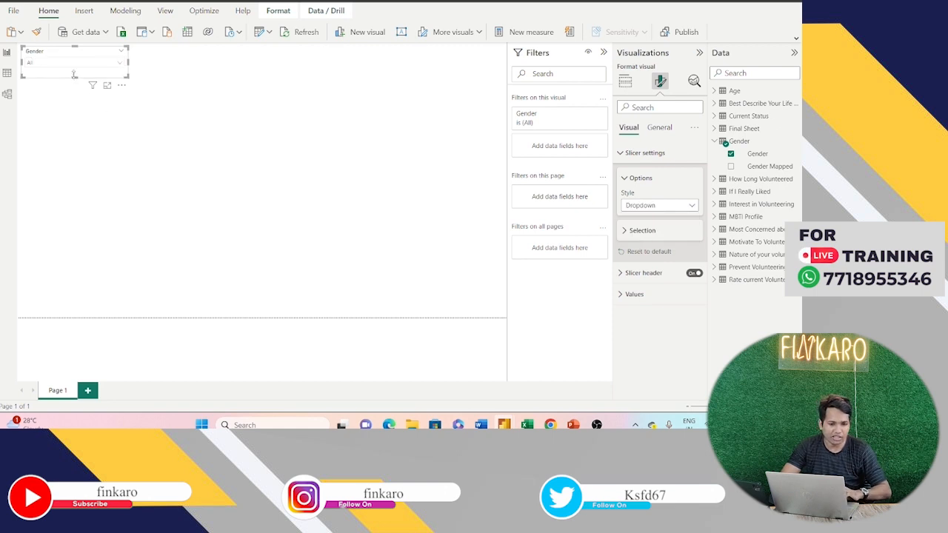
{"action": "left_click", "coordinate": [61, 52]}
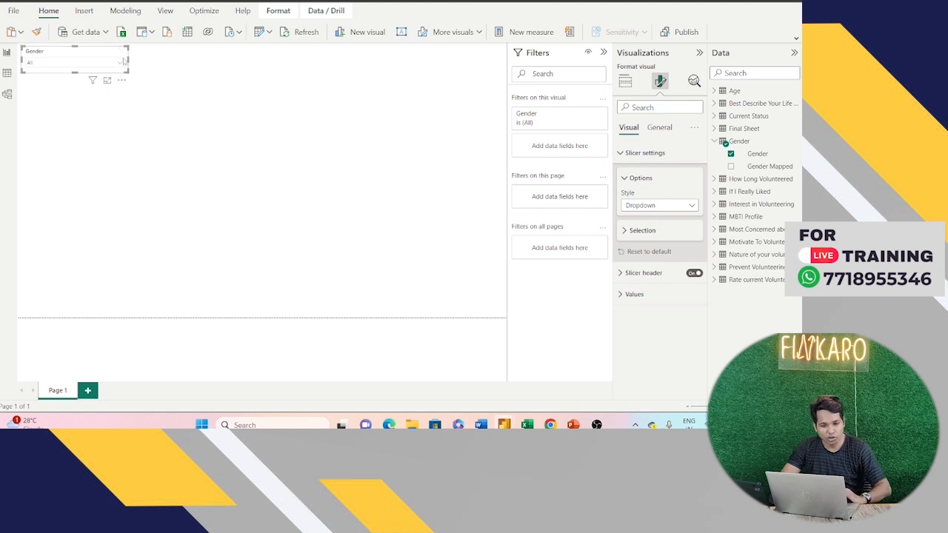
{"action": "left_click_drag", "start_coordinate": [124, 61], "coordinate": [106, 64]}
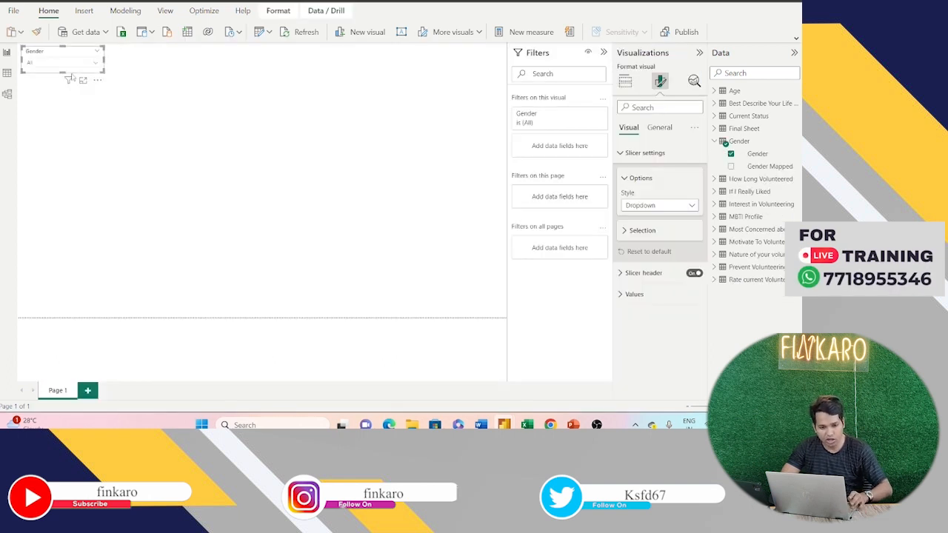
- Duplicate the Gender dropdown slicer five times and arrange the copies side by side along the page's upper edge
{"action": "key", "text": "ctrl+v"}
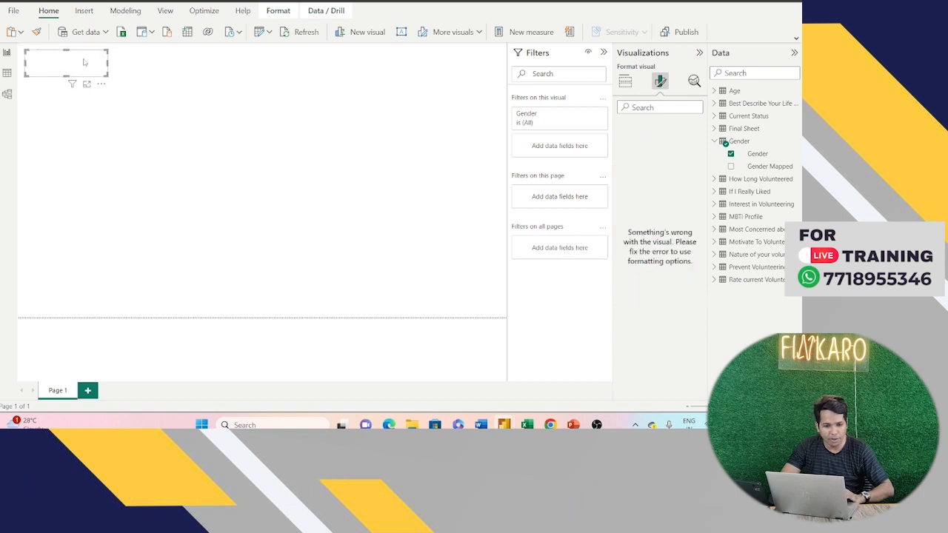
{"action": "left_click_drag", "start_coordinate": [65, 58], "coordinate": [147, 54]}
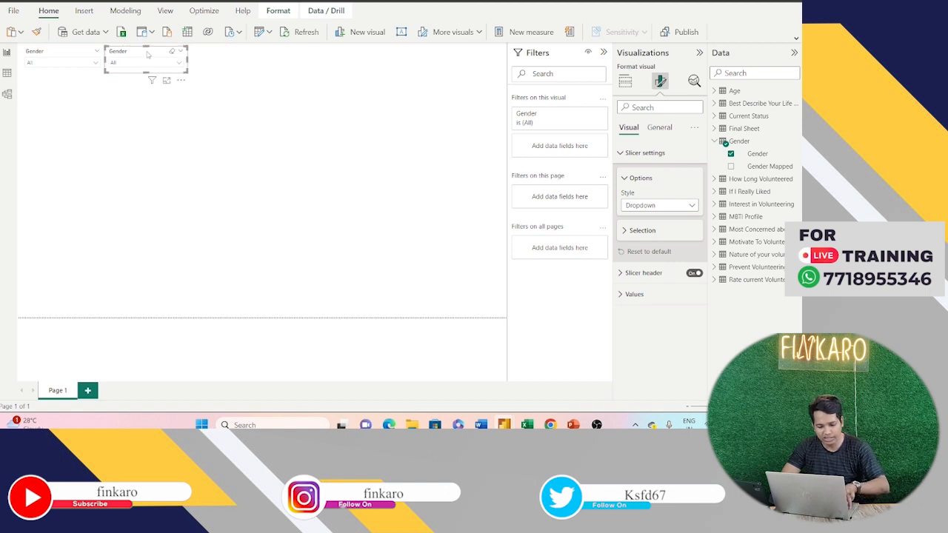
{"action": "key", "text": "ctrl+v"}
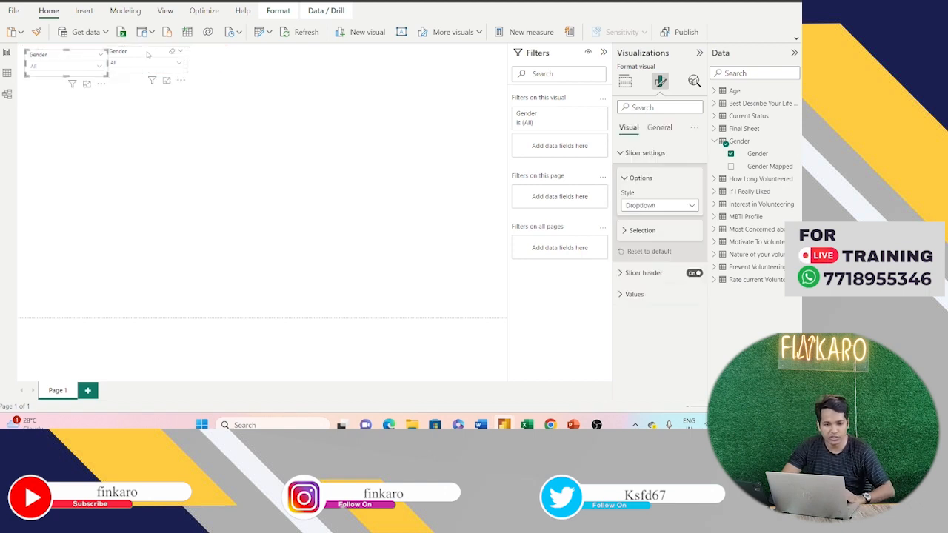
{"action": "left_click_drag", "start_coordinate": [58, 59], "coordinate": [223, 54]}
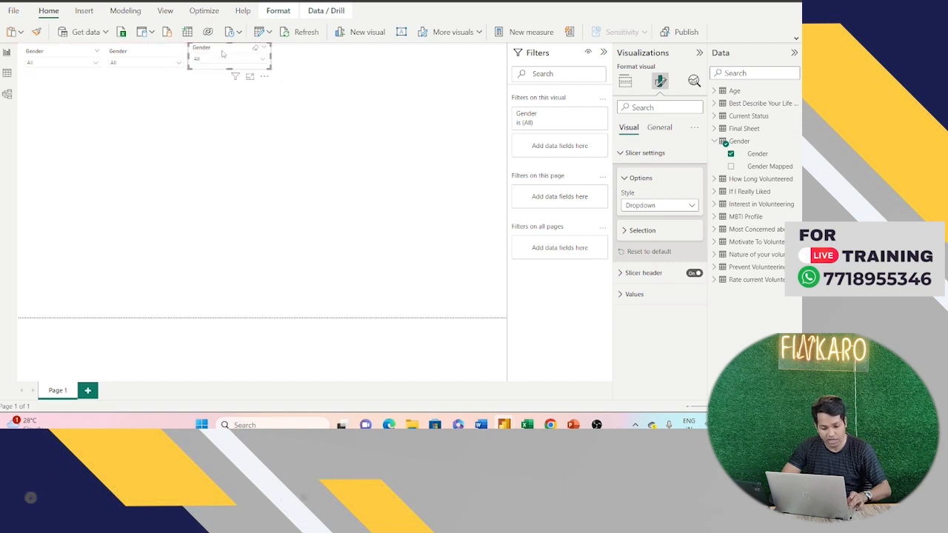
{"action": "left_click_drag", "start_coordinate": [70, 55], "coordinate": [320, 45]}
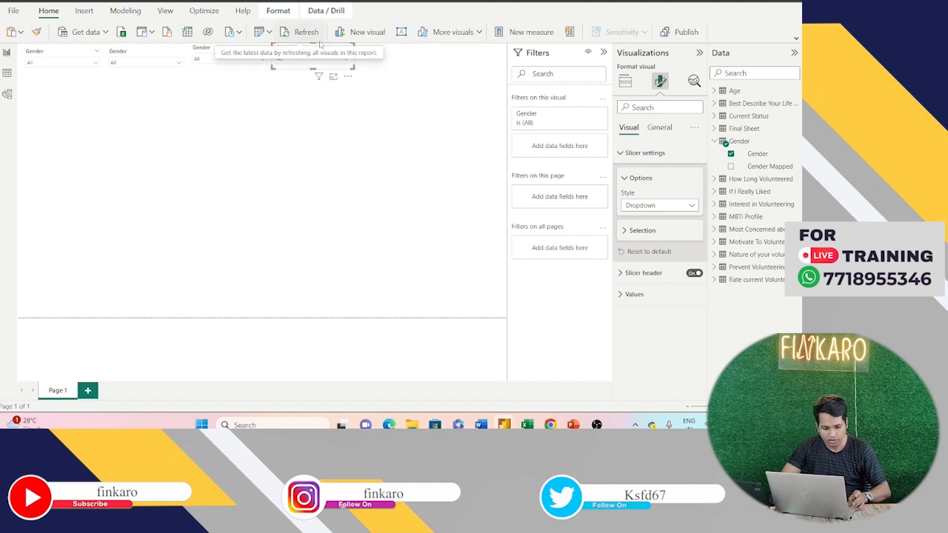
{"action": "key", "text": "ctrl+v"}
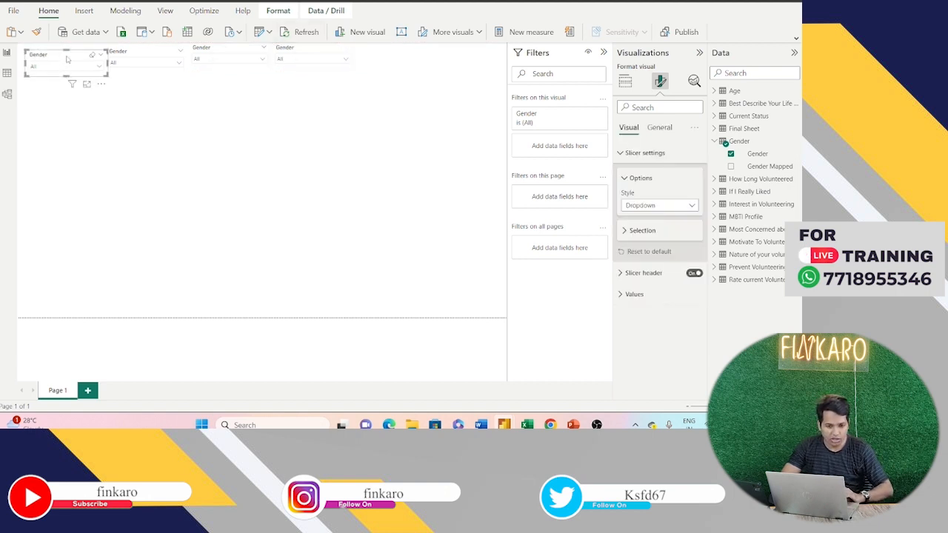
{"action": "left_click_drag", "start_coordinate": [70, 59], "coordinate": [398, 52]}
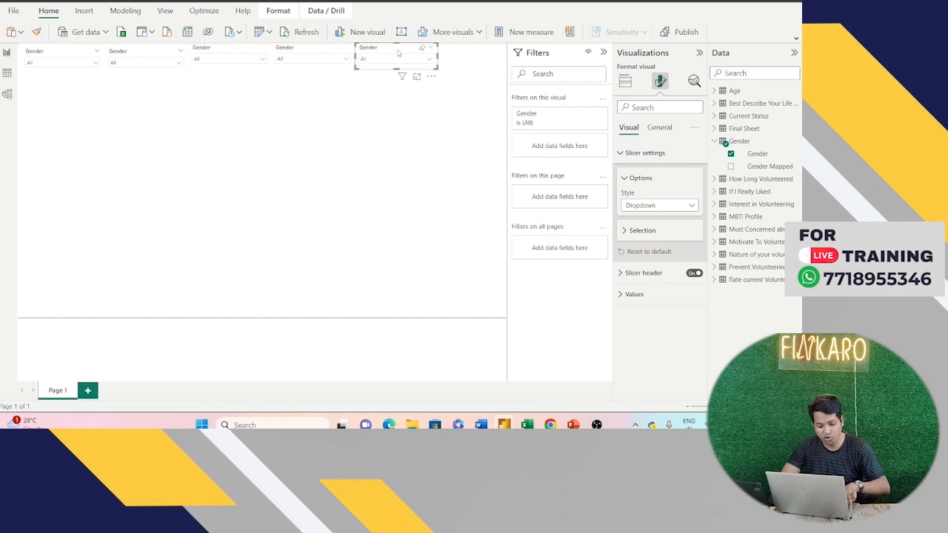
{"action": "key", "text": "ctrl+v"}
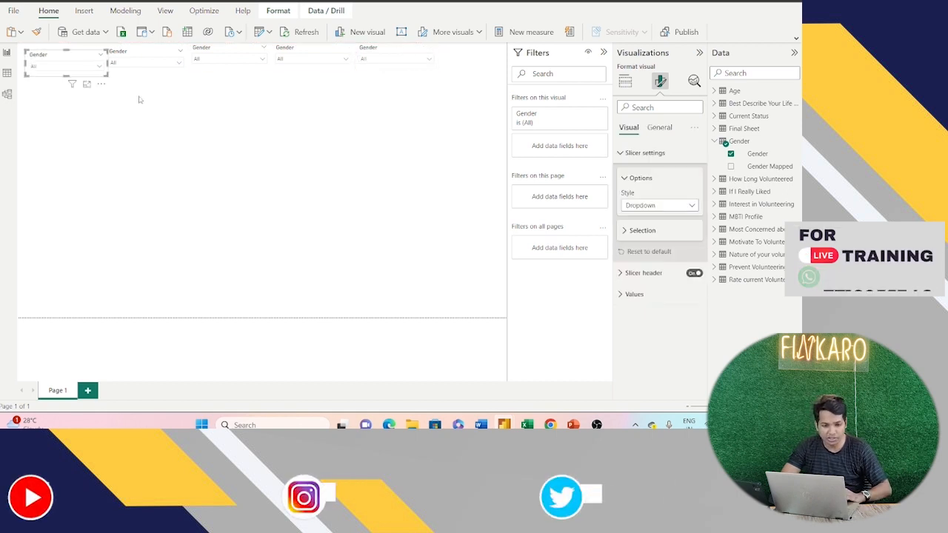
{"action": "left_click_drag", "start_coordinate": [66, 61], "coordinate": [474, 56]}
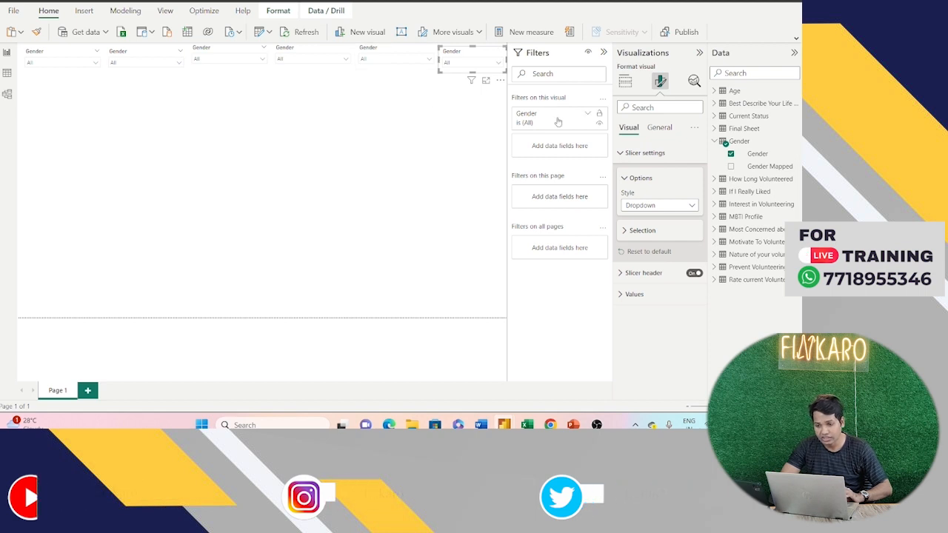
- Check the second slicer in the survey dashboard, then replace the second slicer's Gender field with Age from the Age table
{"action": "left_click", "coordinate": [121, 54]}
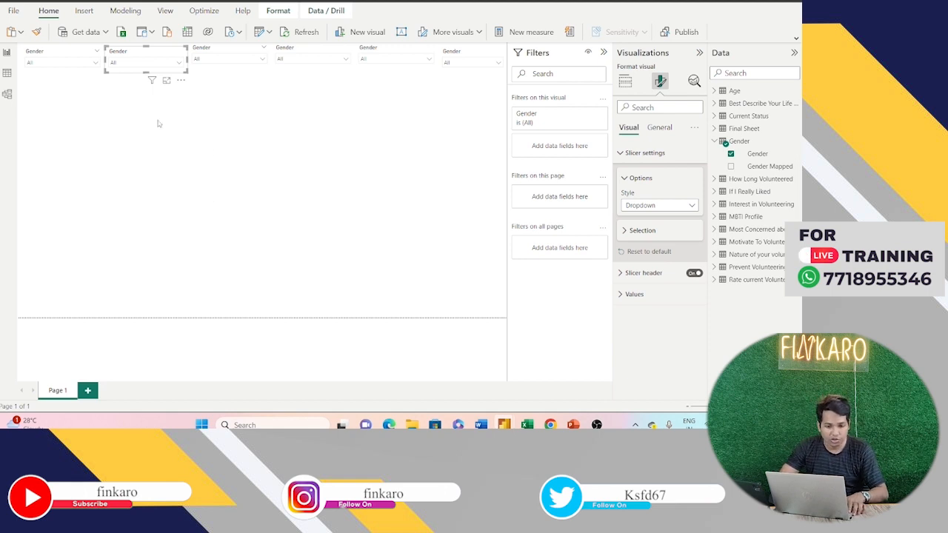
{"action": "key", "text": "alt+Tab"}
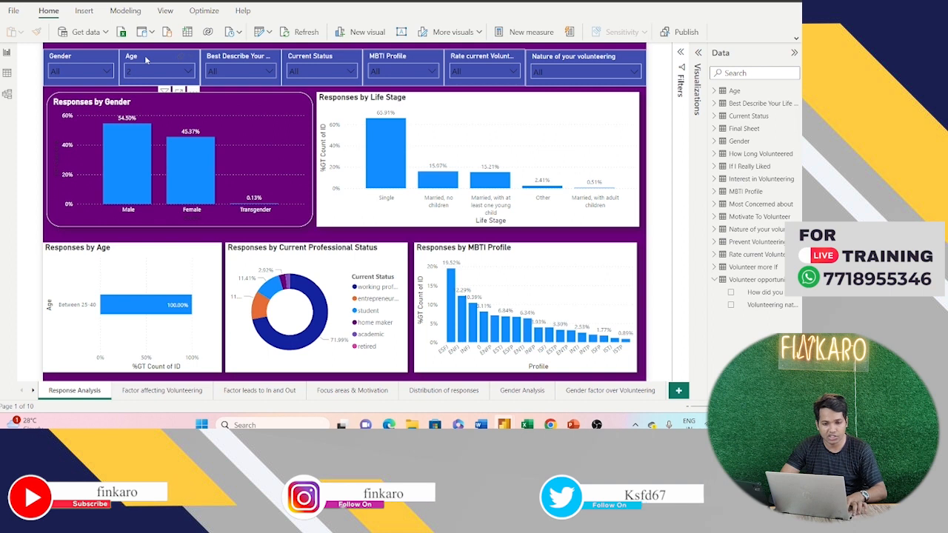
{"action": "key", "text": "alt+Tab"}
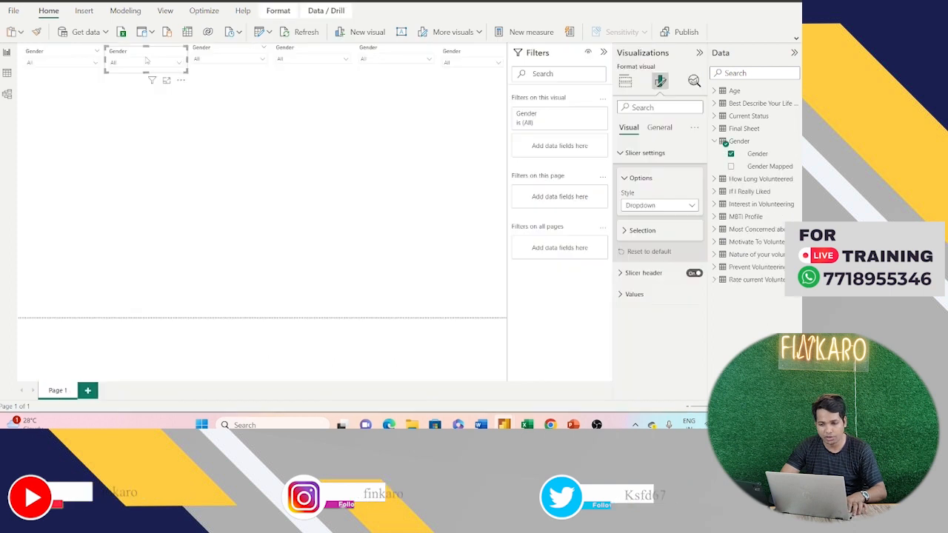
{"action": "left_click", "coordinate": [714, 142]}
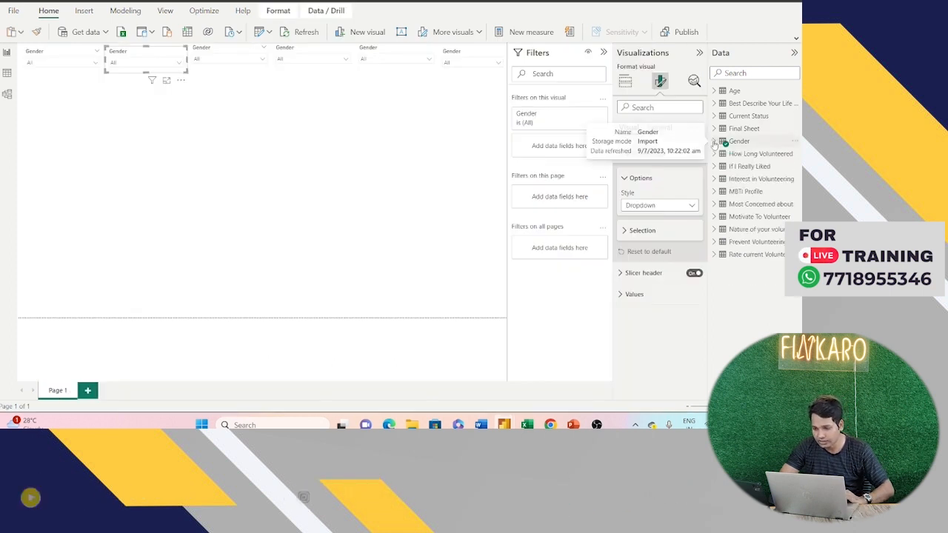
{"action": "left_click", "coordinate": [623, 86]}
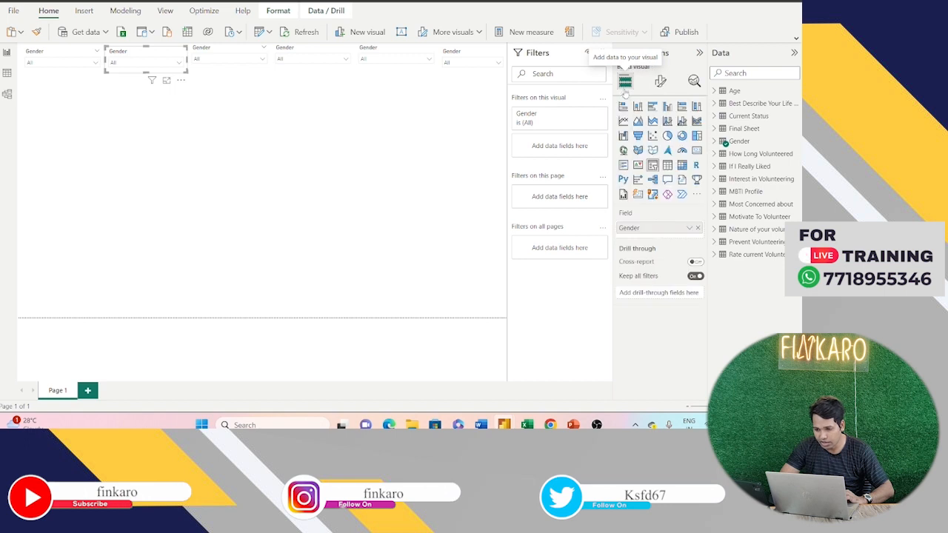
{"action": "left_click", "coordinate": [697, 227]}
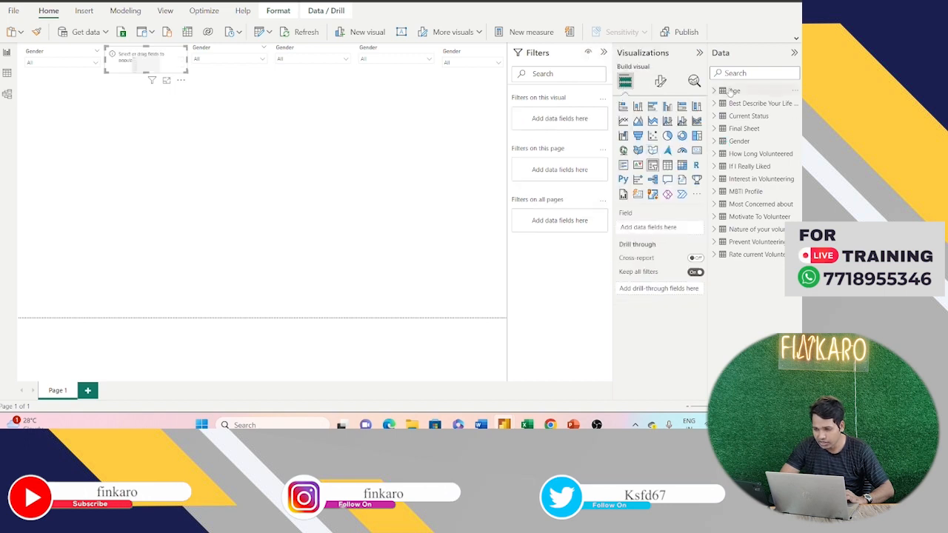
{"action": "left_click", "coordinate": [715, 91]}
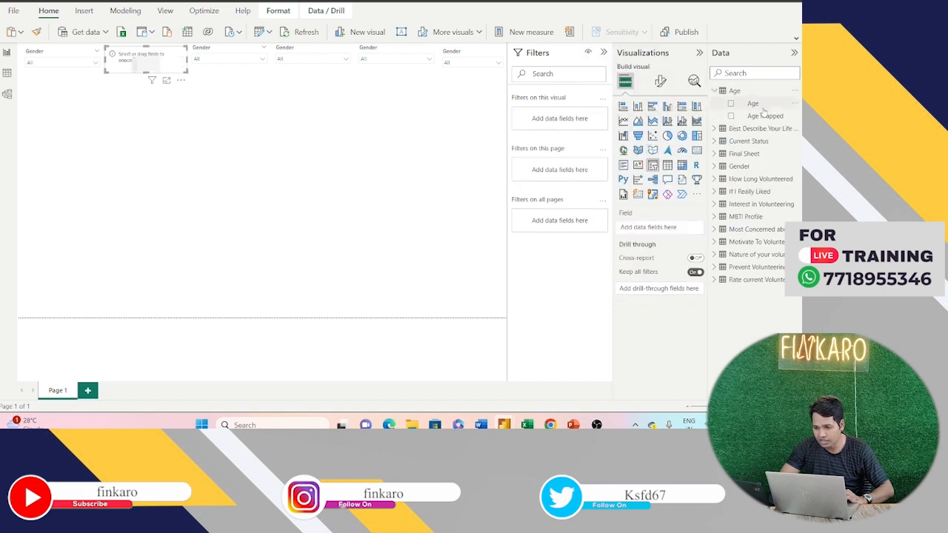
{"action": "left_click_drag", "start_coordinate": [754, 103], "coordinate": [678, 232]}
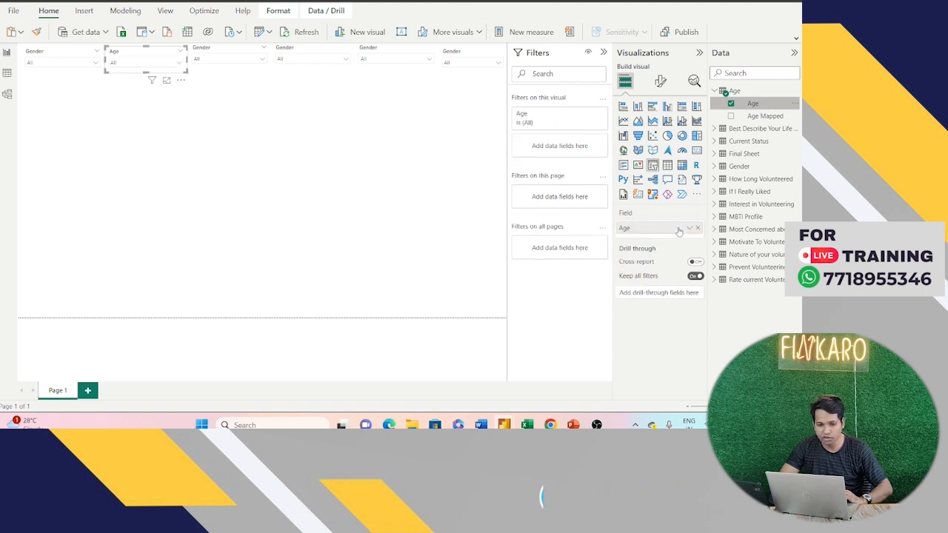
- Review the Age slicer's options and replace its field with Age Mapped from the Age table
{"action": "left_click", "coordinate": [179, 64]}
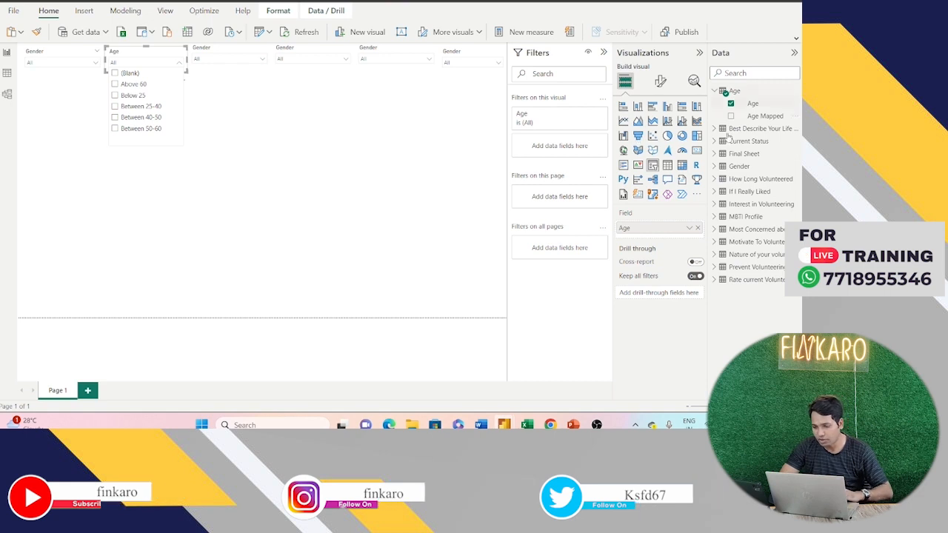
{"action": "left_click", "coordinate": [699, 229]}
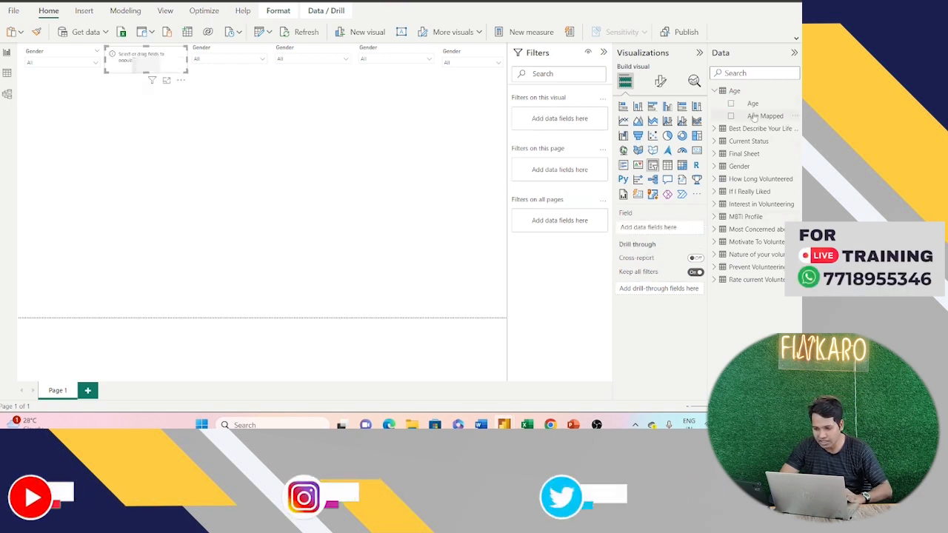
{"action": "left_click_drag", "start_coordinate": [753, 117], "coordinate": [670, 229]}
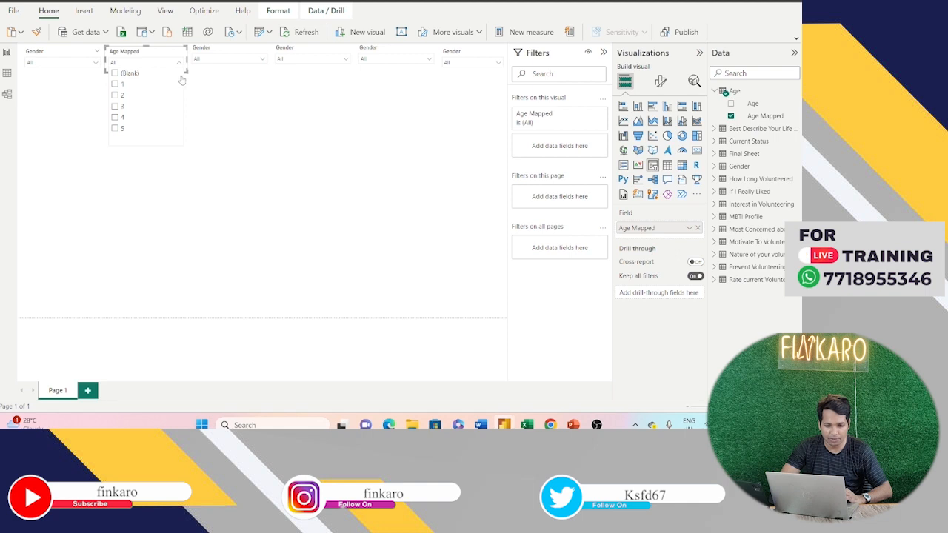
{"action": "left_click", "coordinate": [180, 50]}
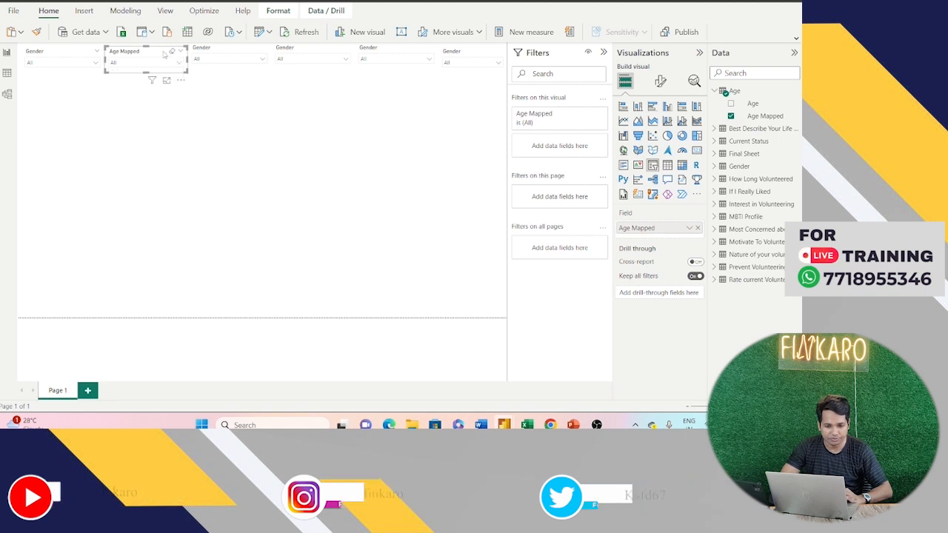
- Replace the third slicer's Gender field with Life Stage from the Best Describe Your Life stage table
{"action": "left_click", "coordinate": [220, 54]}
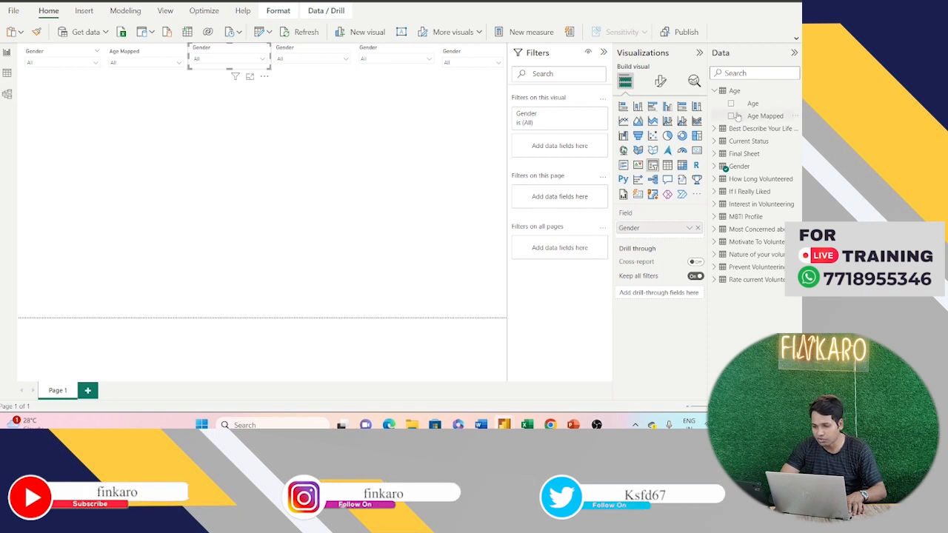
{"action": "left_click", "coordinate": [714, 90]}
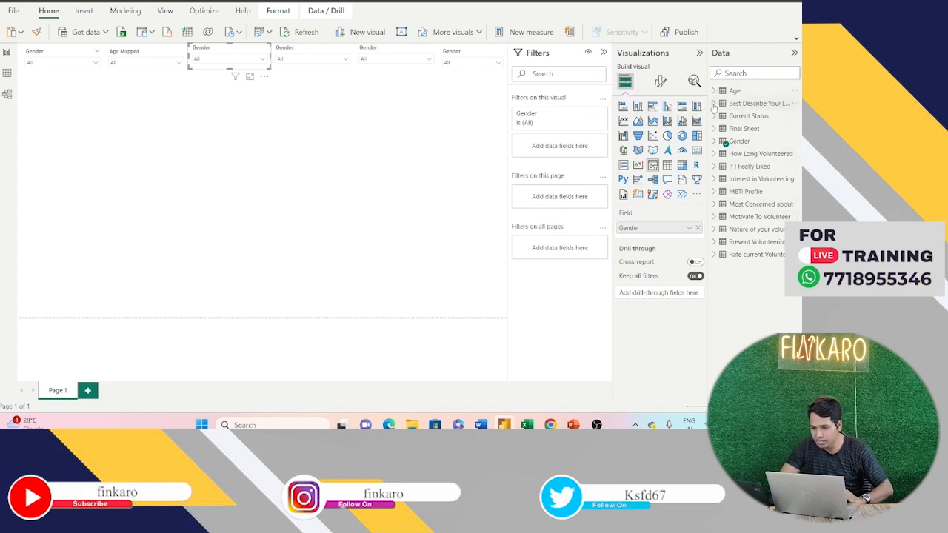
{"action": "left_click", "coordinate": [714, 103]}
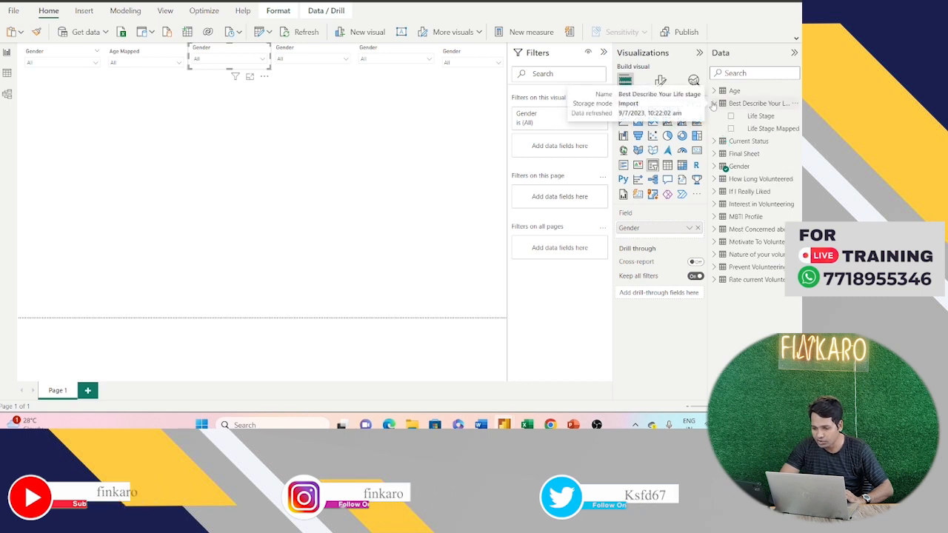
{"action": "left_click", "coordinate": [698, 229]}
{"action": "left_click_drag", "start_coordinate": [761, 116], "coordinate": [670, 229]}
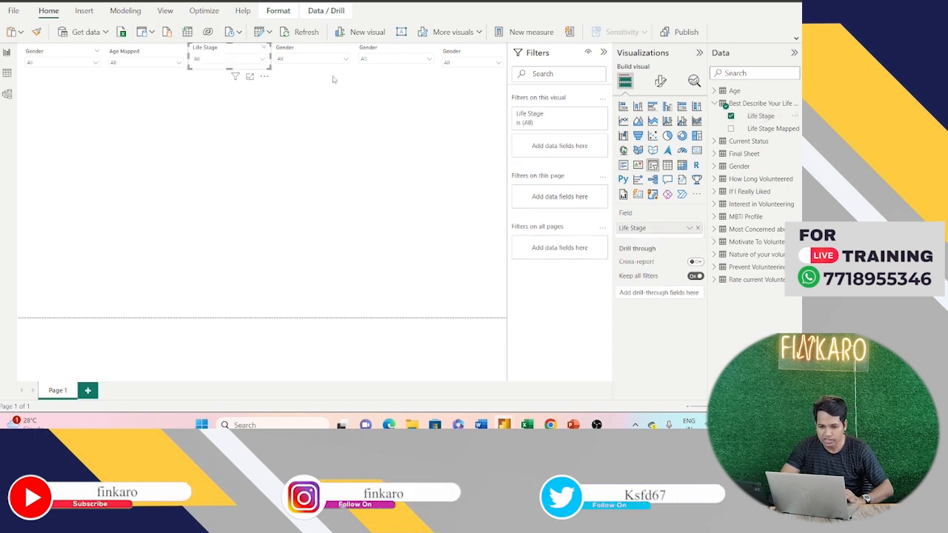
- Review the Life Stage slicer's options and replace its field with Life Stage Mapped
{"action": "left_click", "coordinate": [261, 64]}
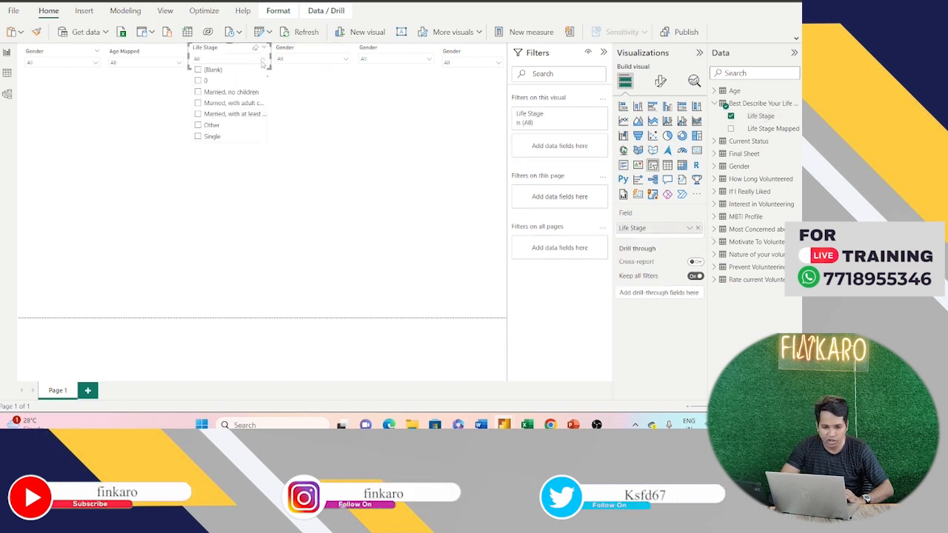
{"action": "left_click", "coordinate": [261, 65]}
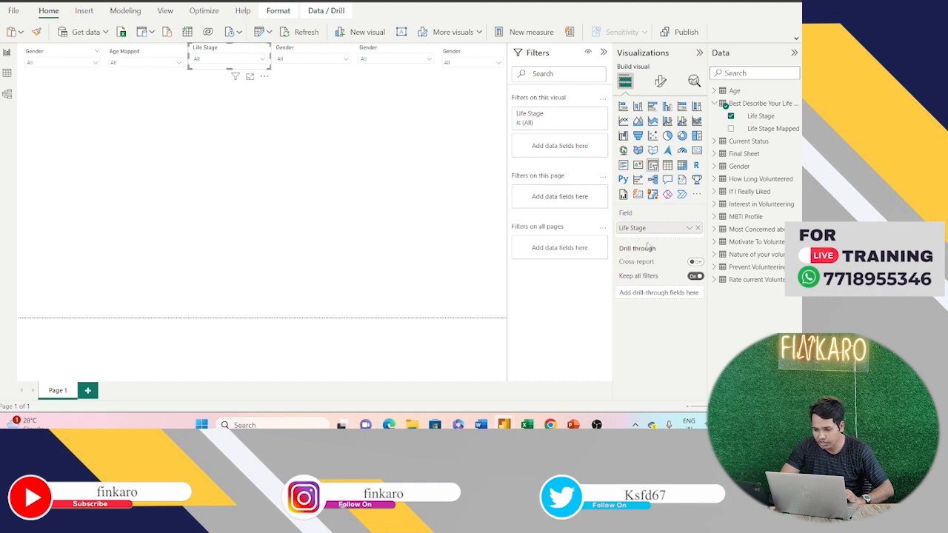
{"action": "left_click", "coordinate": [698, 228]}
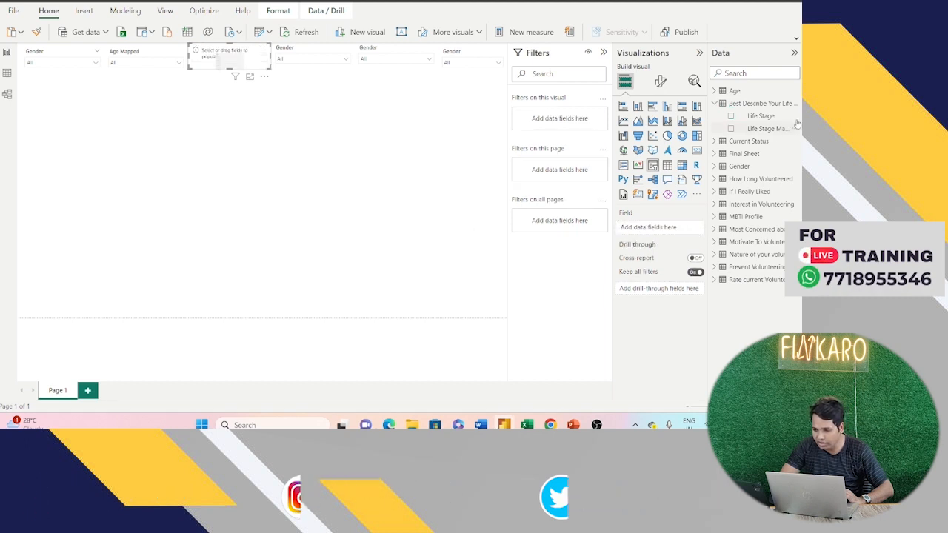
{"action": "left_click_drag", "start_coordinate": [787, 131], "coordinate": [690, 229]}
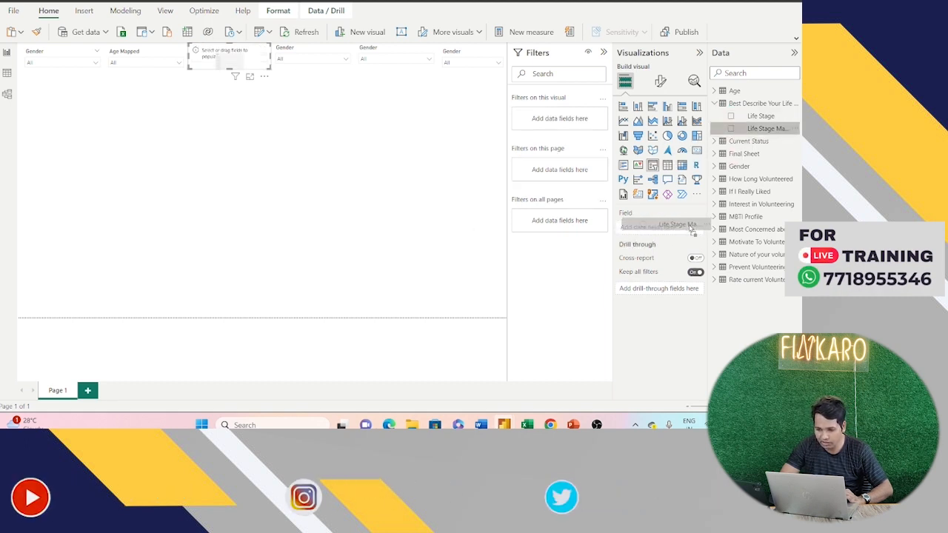
- Replace the fourth slicer's Gender field with Current Status Mapped from the Current Status table
{"action": "left_click", "coordinate": [320, 54]}
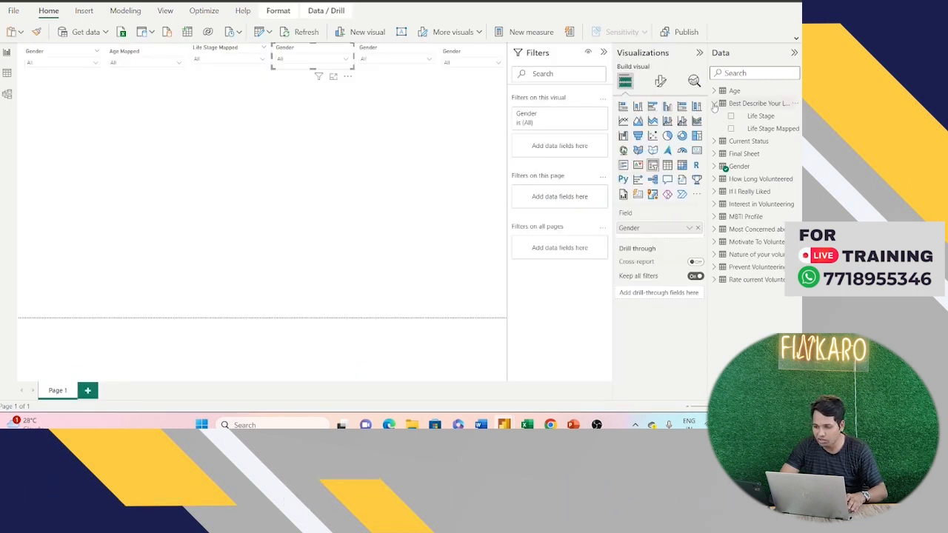
{"action": "left_click", "coordinate": [714, 105]}
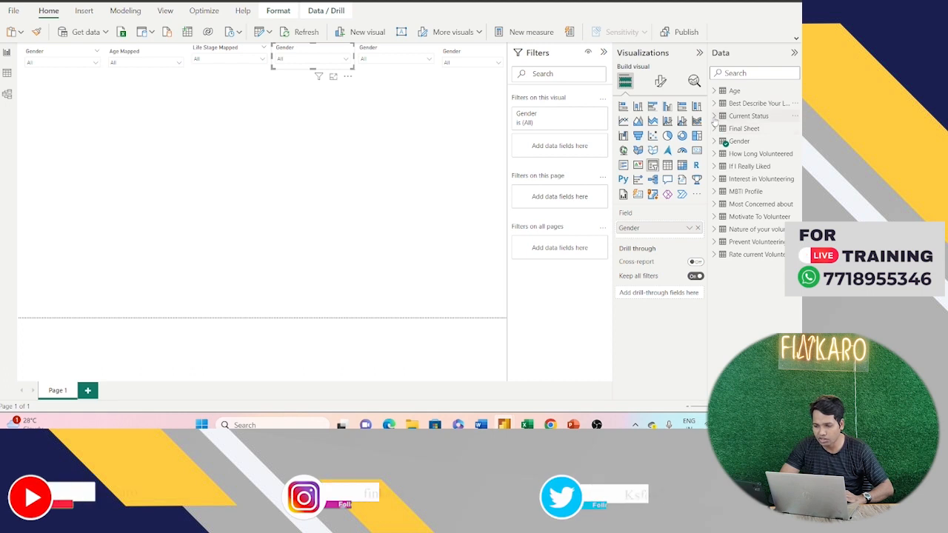
{"action": "left_click", "coordinate": [714, 116]}
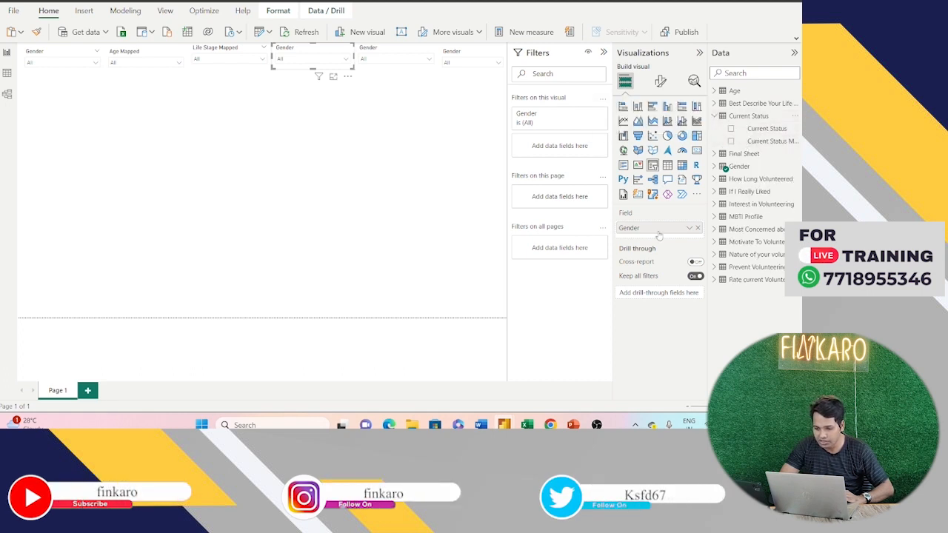
{"action": "left_click", "coordinate": [697, 229]}
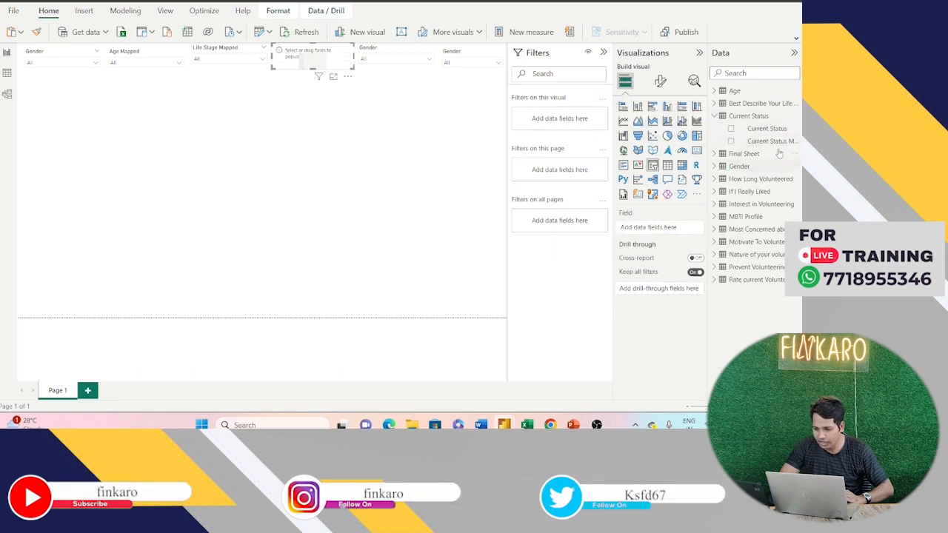
{"action": "left_click_drag", "start_coordinate": [782, 144], "coordinate": [646, 228]}
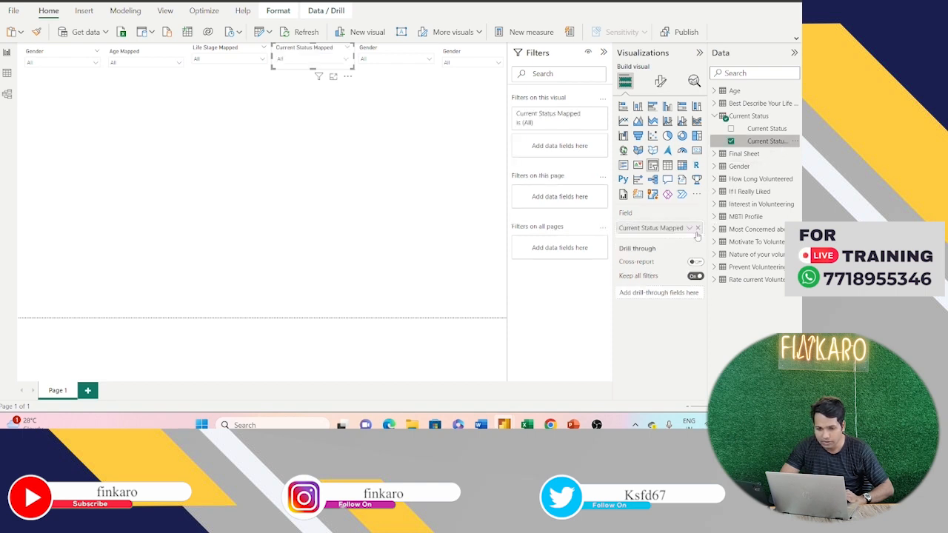
- Replace the fifth slicer's Gender field with Profile Mapped from the MBTI Profile table
{"action": "left_click", "coordinate": [415, 63]}
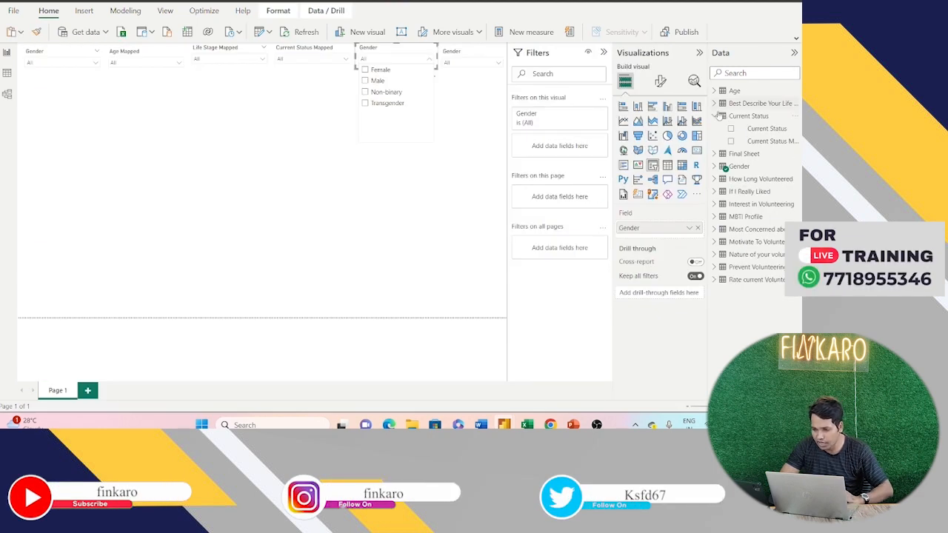
{"action": "left_click", "coordinate": [715, 116]}
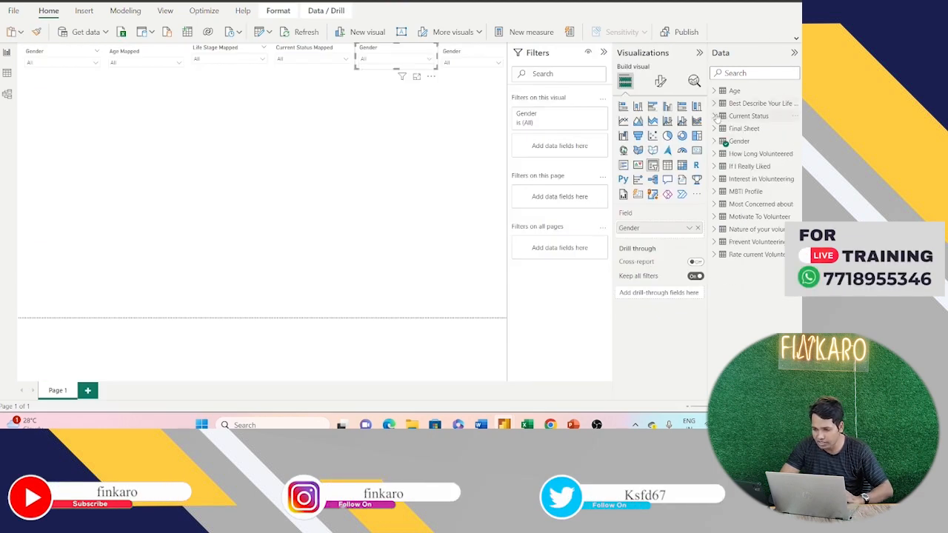
{"action": "left_click", "coordinate": [700, 228]}
{"action": "left_click", "coordinate": [714, 191]}
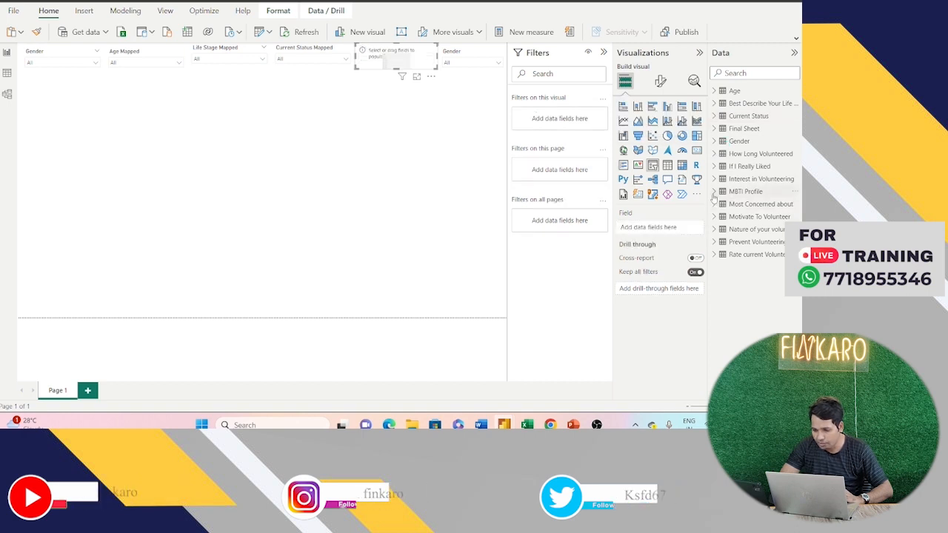
{"action": "left_click_drag", "start_coordinate": [774, 217], "coordinate": [694, 236]}
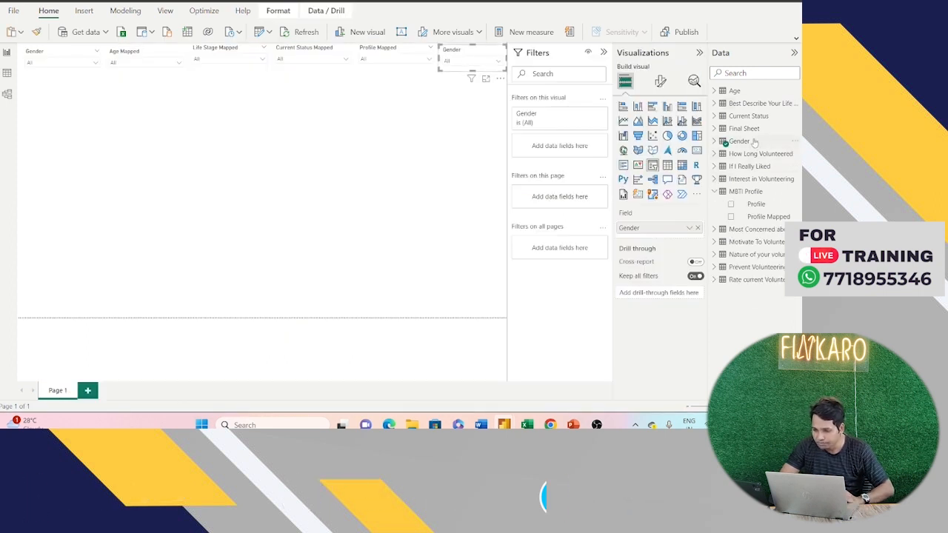
- Replace the sixth slicer's Gender field with the "What has typically been..." field from the table on the nature of volunteering
{"action": "left_click", "coordinate": [698, 228]}
{"action": "left_click", "coordinate": [715, 255]}
{"action": "left_click_drag", "start_coordinate": [763, 282], "coordinate": [677, 233]}
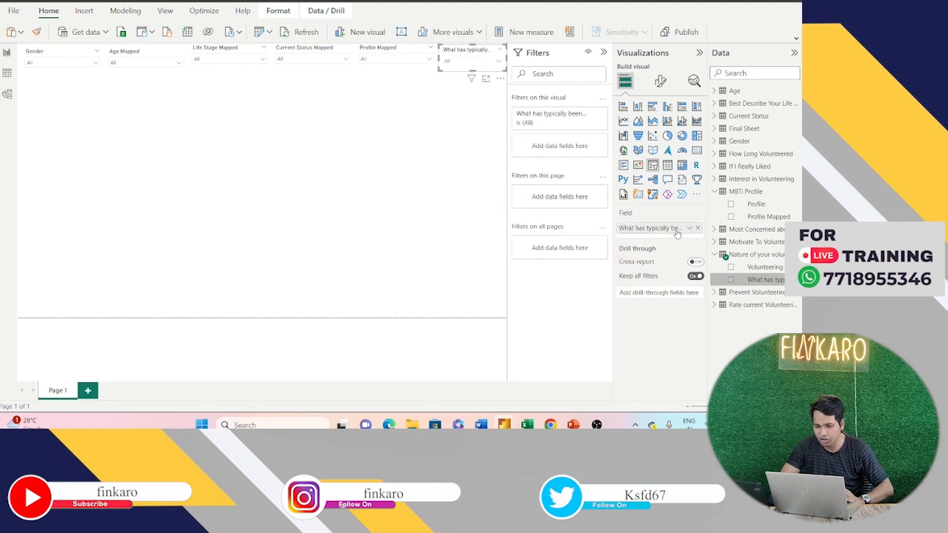
- Switch to the survey dashboard file, examine how its Responses by Gender chart is built, and return to the untitled report
{"action": "left_click", "coordinate": [378, 140]}
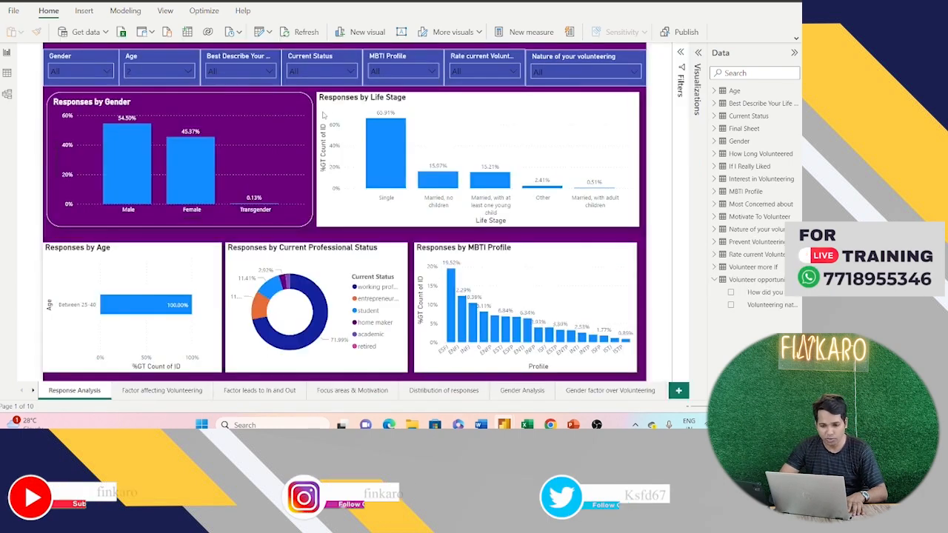
{"action": "left_click", "coordinate": [214, 109]}
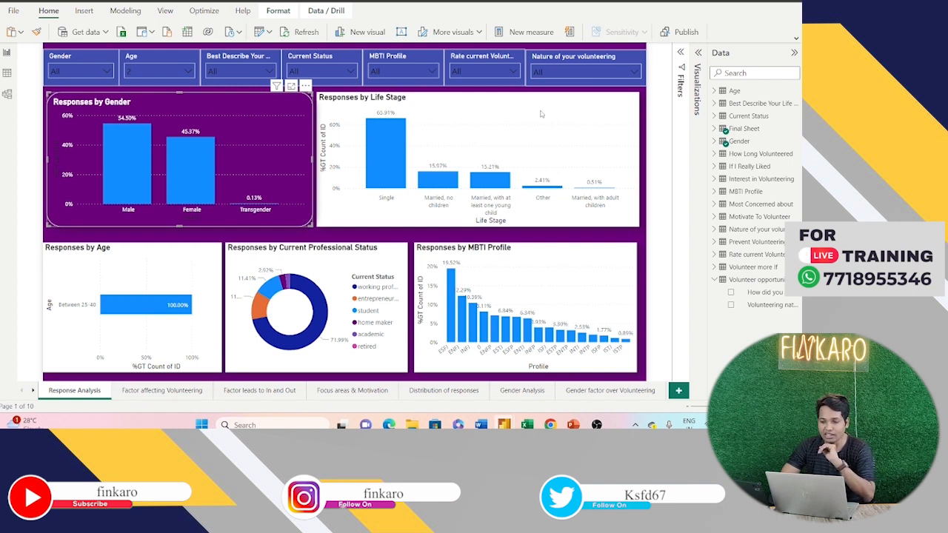
{"action": "left_click", "coordinate": [699, 53]}
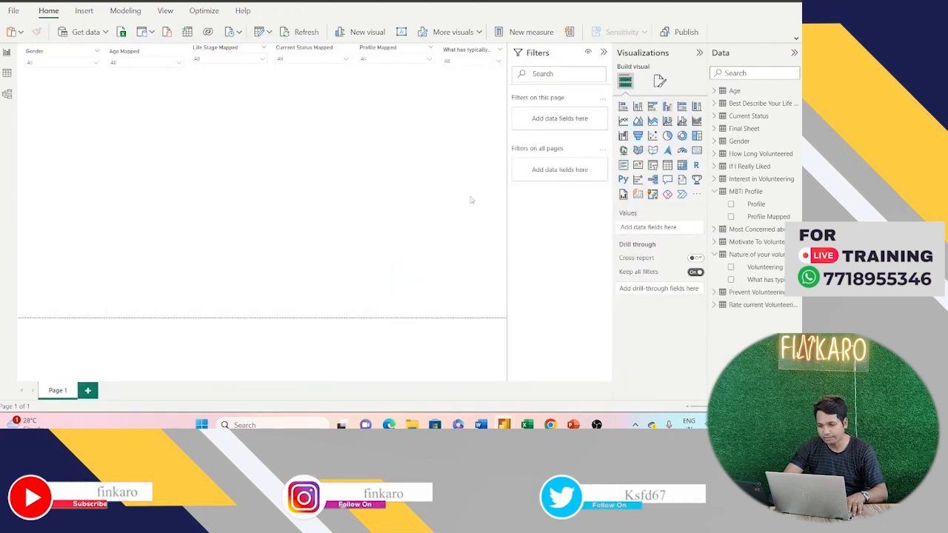
- Add a clustered column chart to Page 1, enlarge it, and place it directly below the first two slicers
{"action": "left_click", "coordinate": [668, 106]}
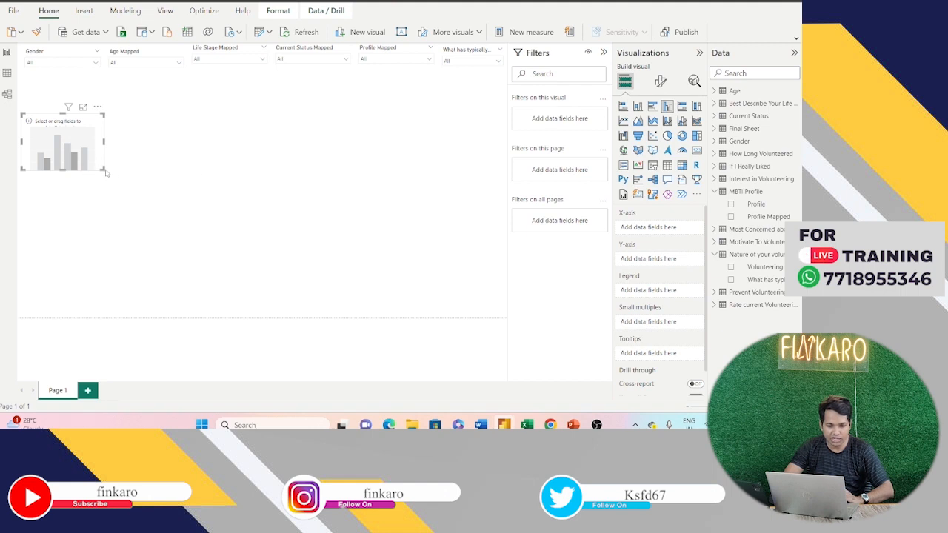
{"action": "left_click_drag", "start_coordinate": [103, 169], "coordinate": [170, 214]}
{"action": "left_click_drag", "start_coordinate": [142, 168], "coordinate": [137, 120]}
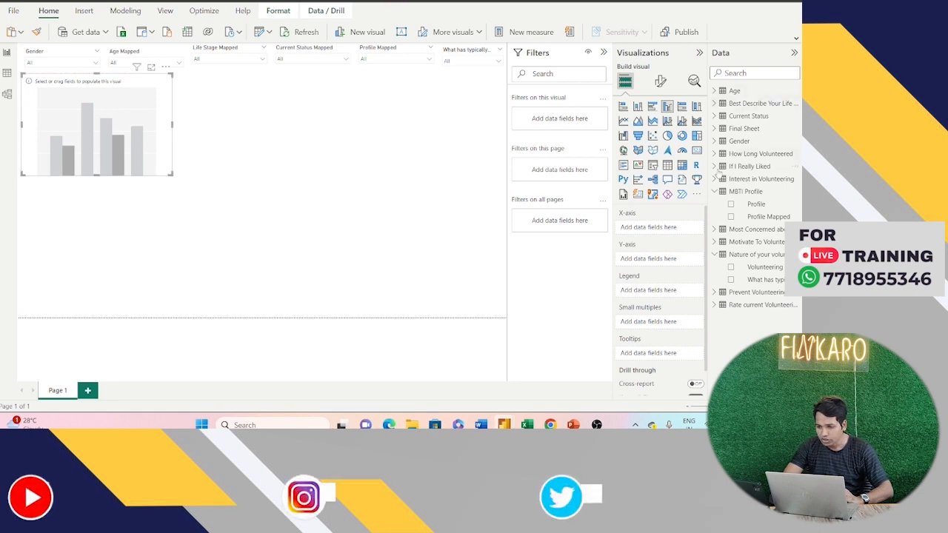
- Use the Gender field from the Gender table as the X-axis of the new clustered column chart
{"action": "left_click", "coordinate": [715, 192]}
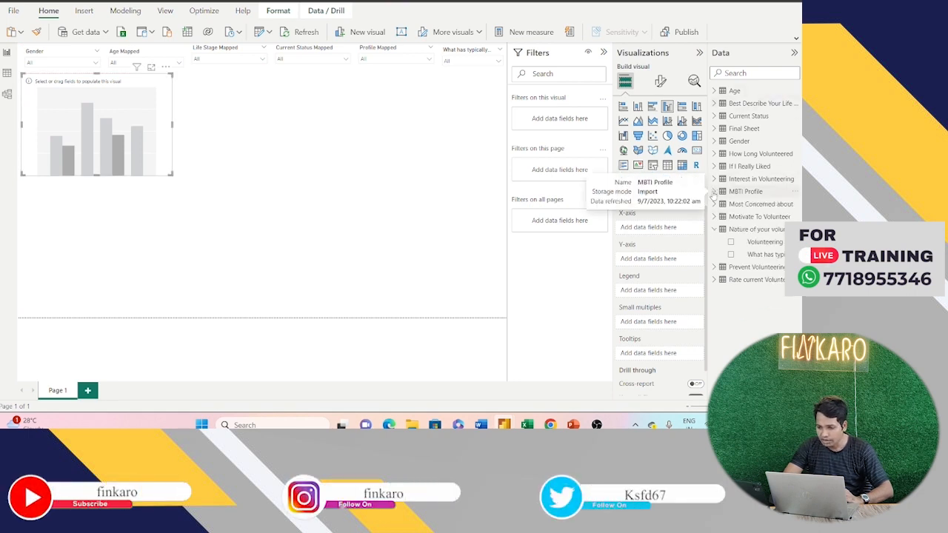
{"action": "left_click", "coordinate": [715, 143]}
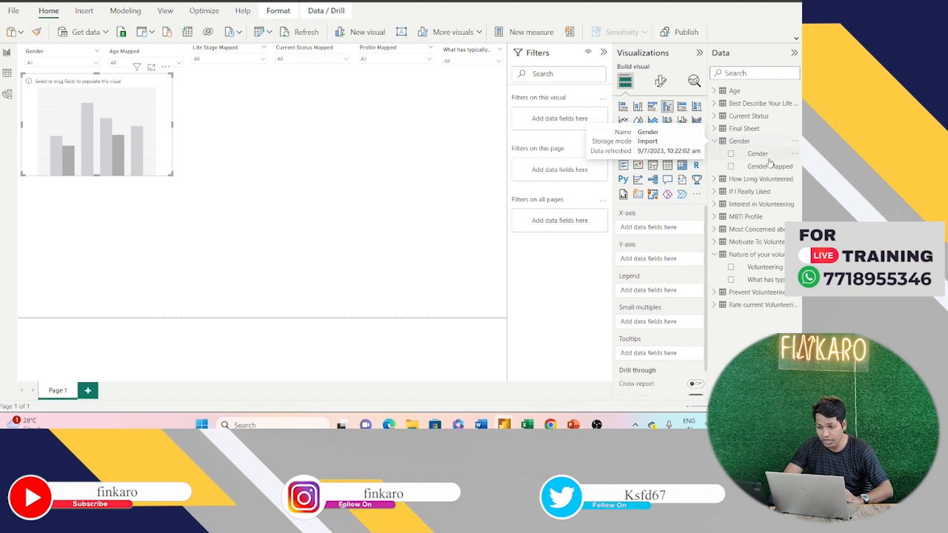
{"action": "left_click_drag", "start_coordinate": [763, 154], "coordinate": [680, 227]}
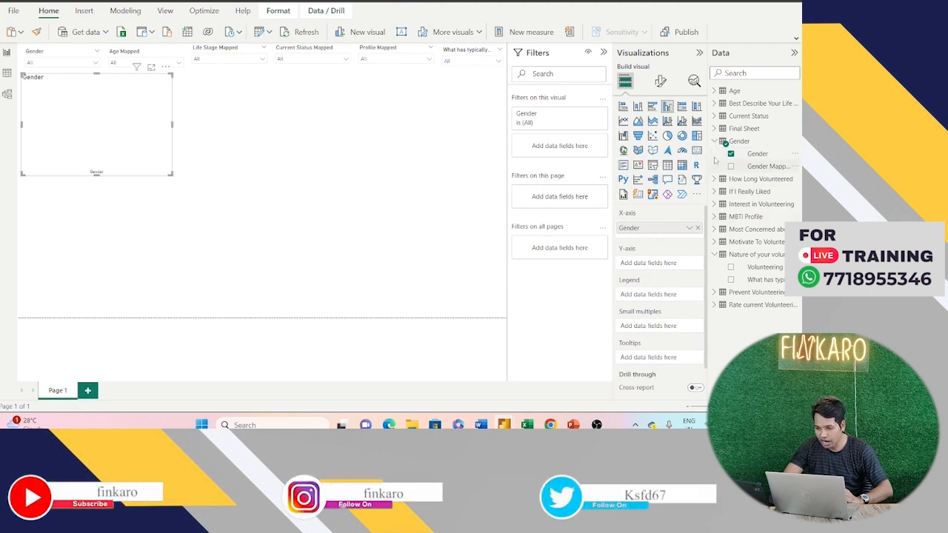
- Find the ID field in the Final Sheet table and add it to the gender chart's Y-axis as a count
{"action": "left_click", "coordinate": [722, 129]}
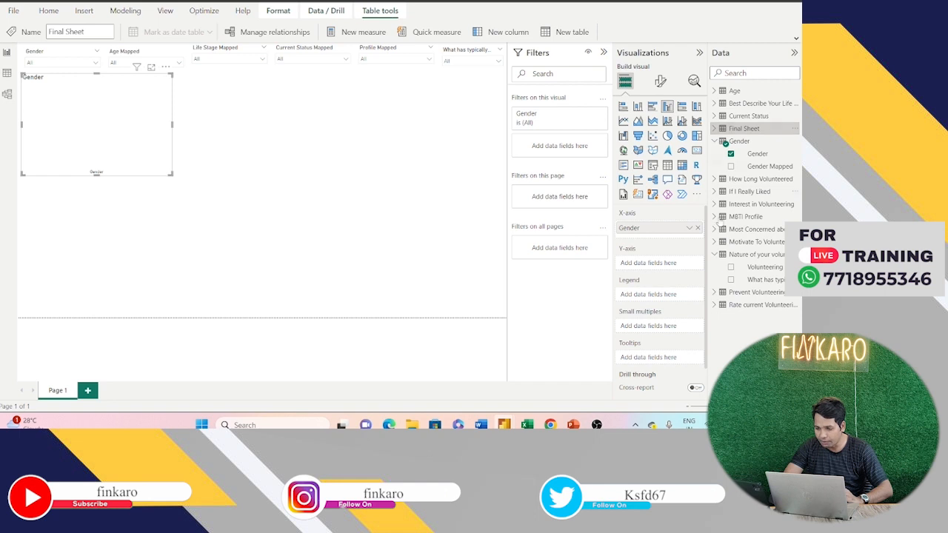
{"action": "left_click", "coordinate": [713, 256]}
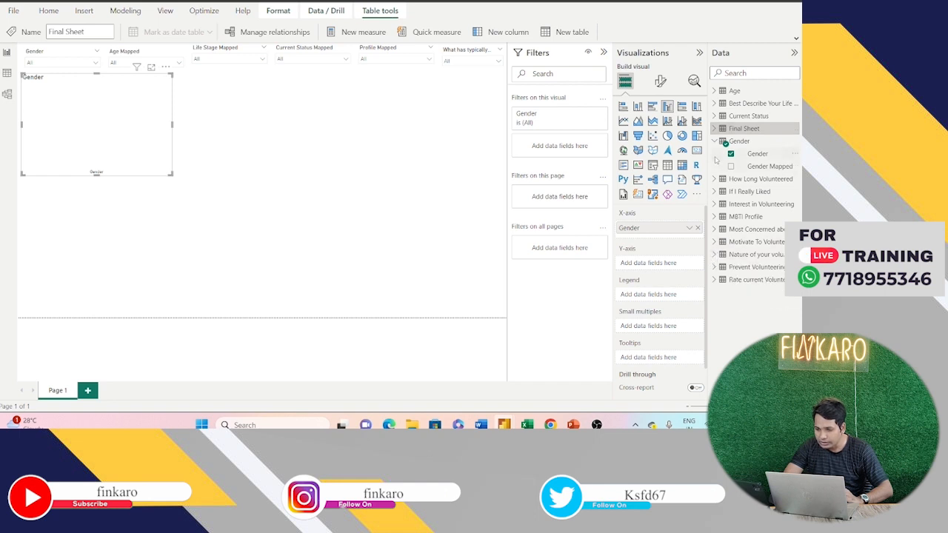
{"action": "left_click", "coordinate": [714, 142]}
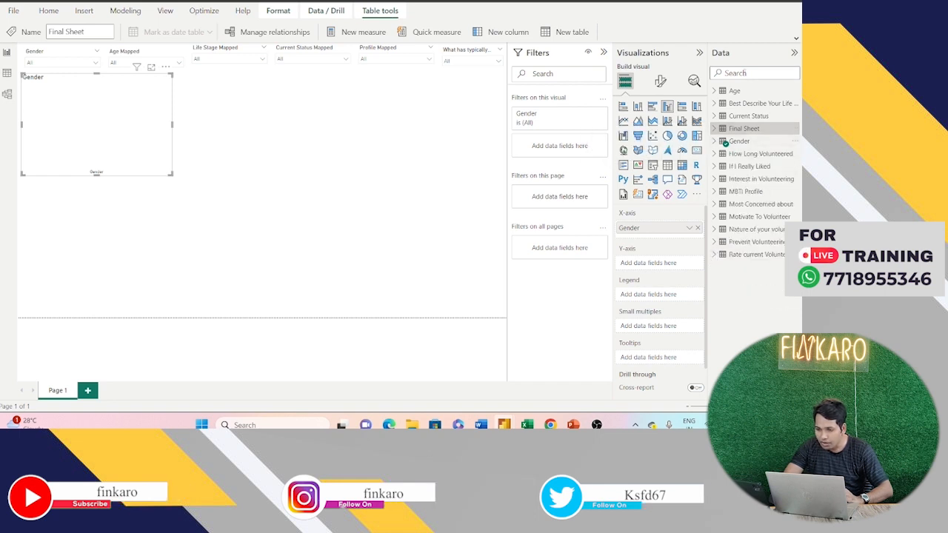
{"action": "left_click", "coordinate": [725, 73]}
{"action": "type", "text": "id"}
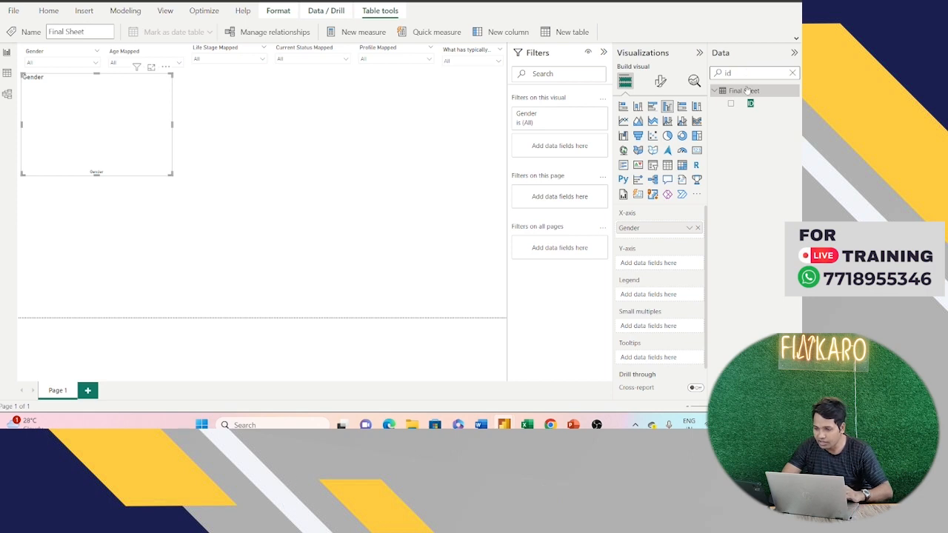
{"action": "left_click_drag", "start_coordinate": [751, 104], "coordinate": [676, 261]}
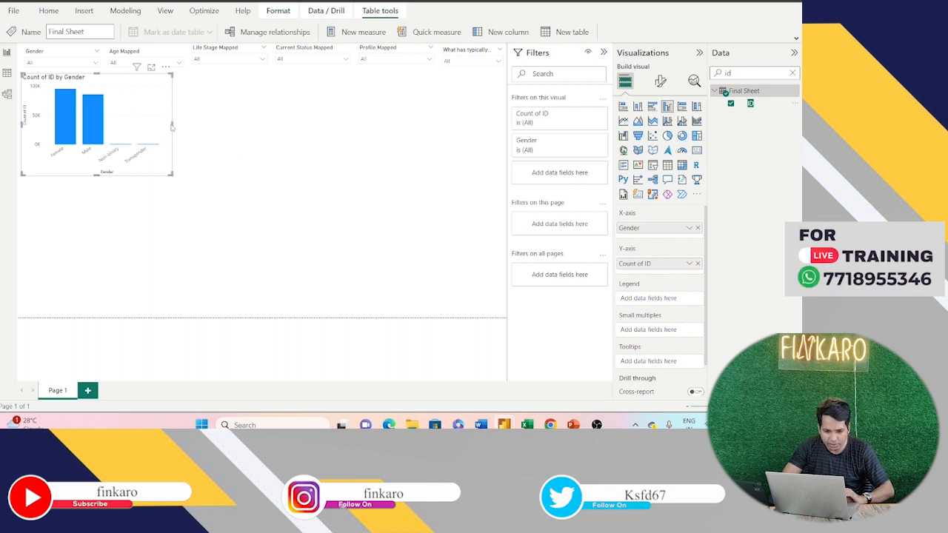
- Widen the gender chart, check its column values, and show the ID count as a percent of grand total
{"action": "left_click_drag", "start_coordinate": [171, 124], "coordinate": [266, 125]}
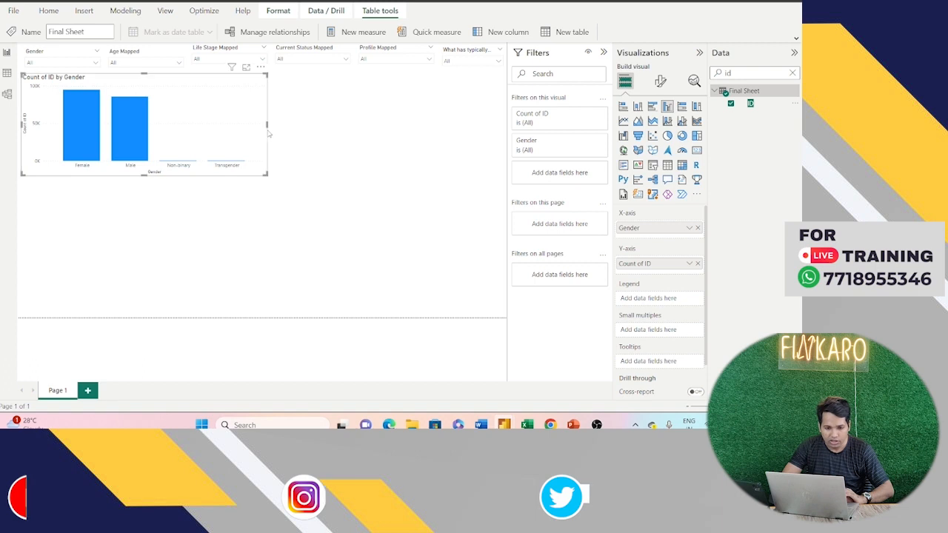
{"action": "mouse_move", "coordinate": [77, 113]}
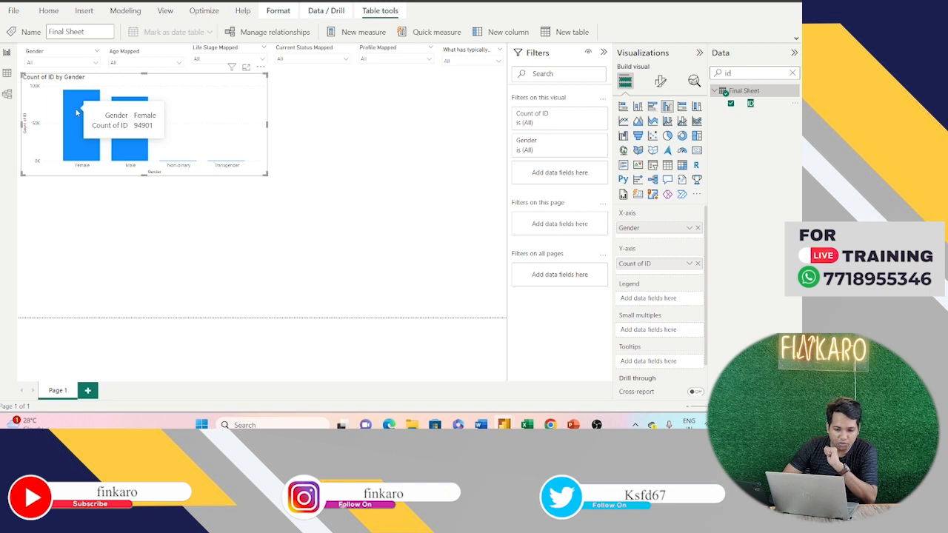
{"action": "mouse_move", "coordinate": [115, 115]}
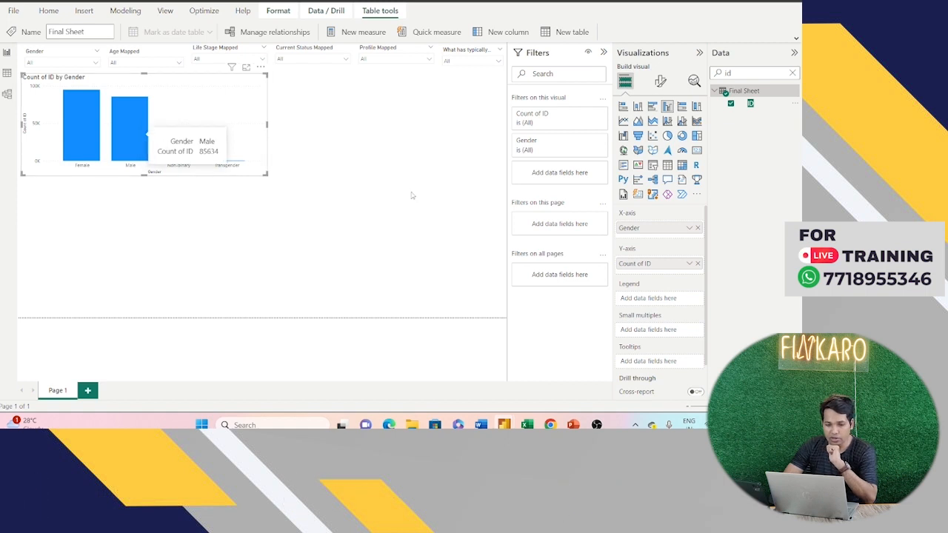
{"action": "right_click", "coordinate": [638, 264]}
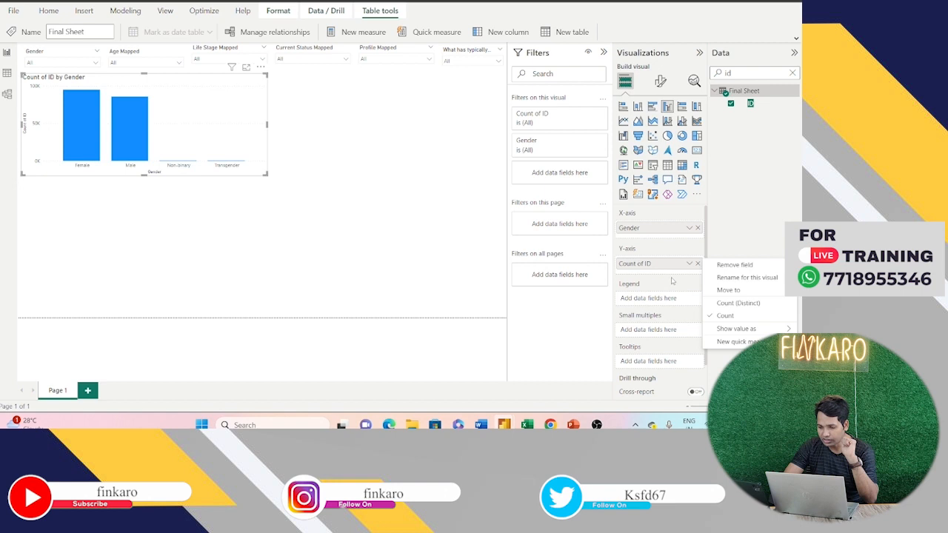
{"action": "mouse_move", "coordinate": [783, 329]}
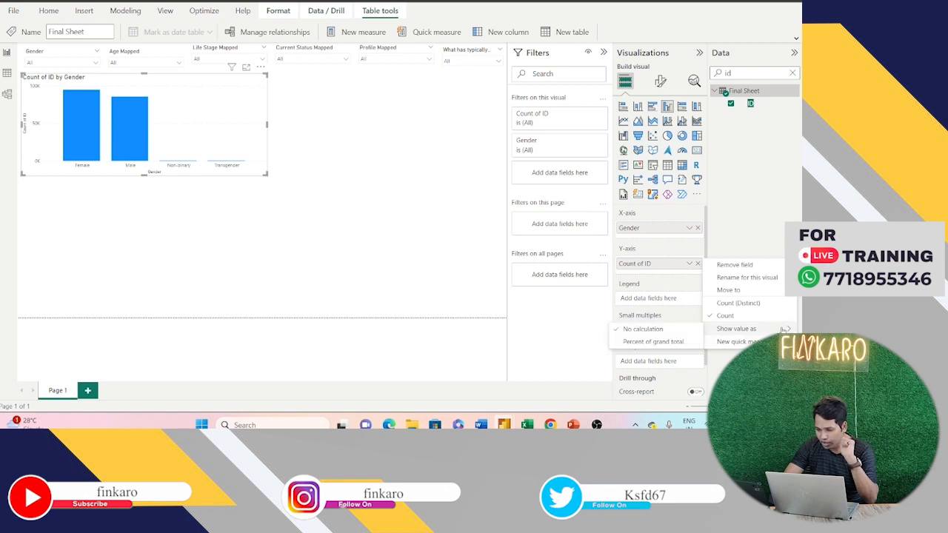
{"action": "left_click", "coordinate": [678, 343]}
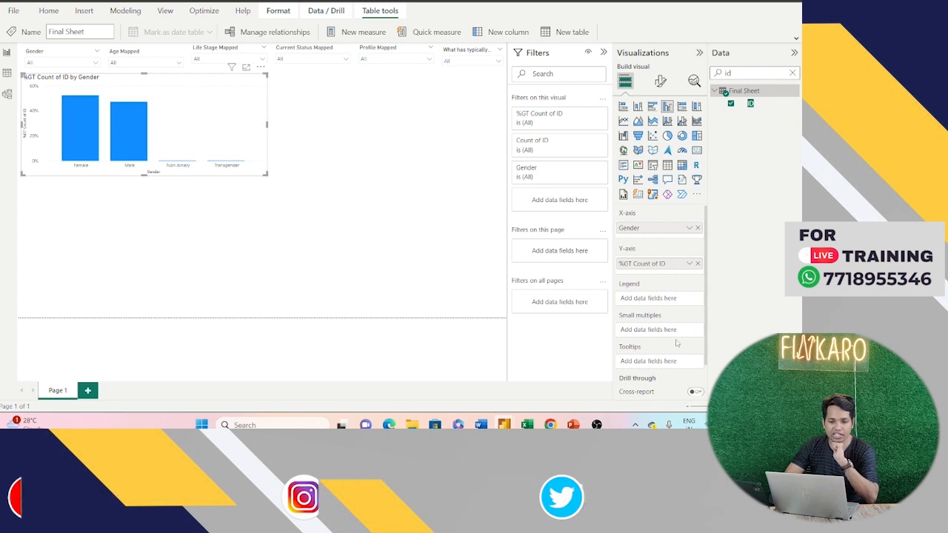
- Narrow the gender chart back to the width of the first two slicers and filter out Non-binary and Transgender
{"action": "mouse_move", "coordinate": [89, 137]}
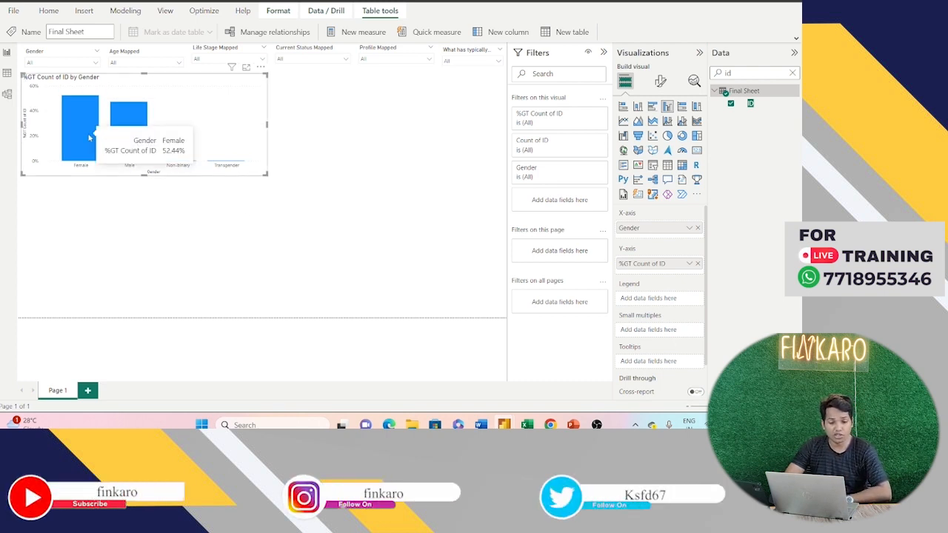
{"action": "mouse_move", "coordinate": [134, 131]}
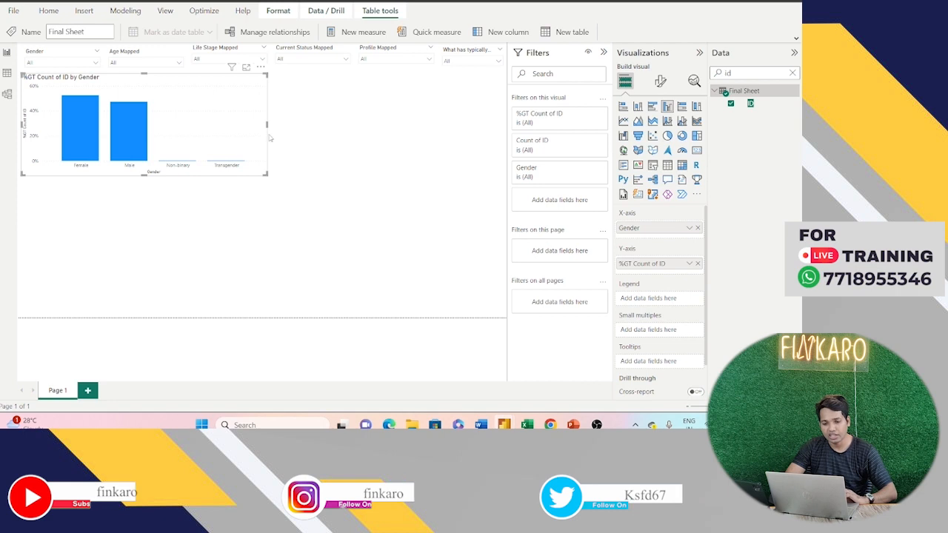
{"action": "left_click_drag", "start_coordinate": [268, 124], "coordinate": [171, 125]}
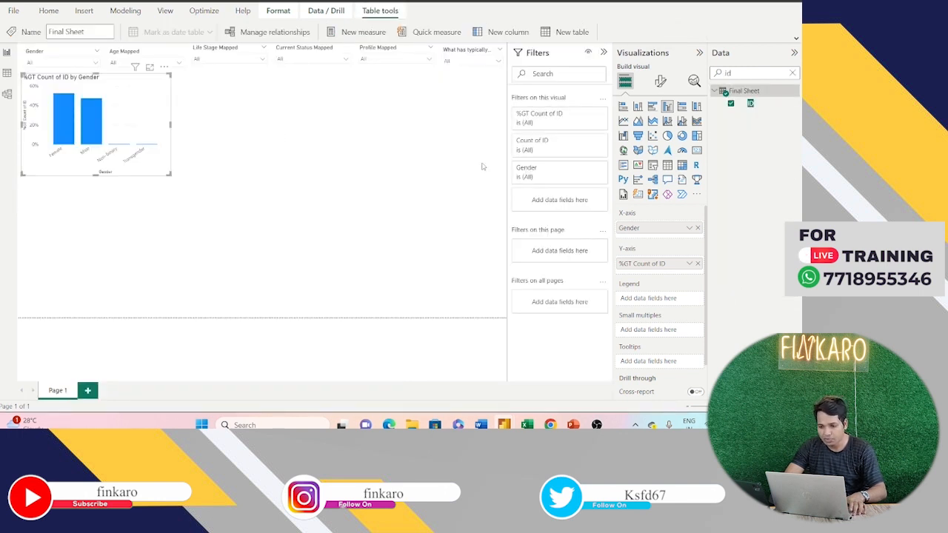
{"action": "left_click", "coordinate": [588, 169]}
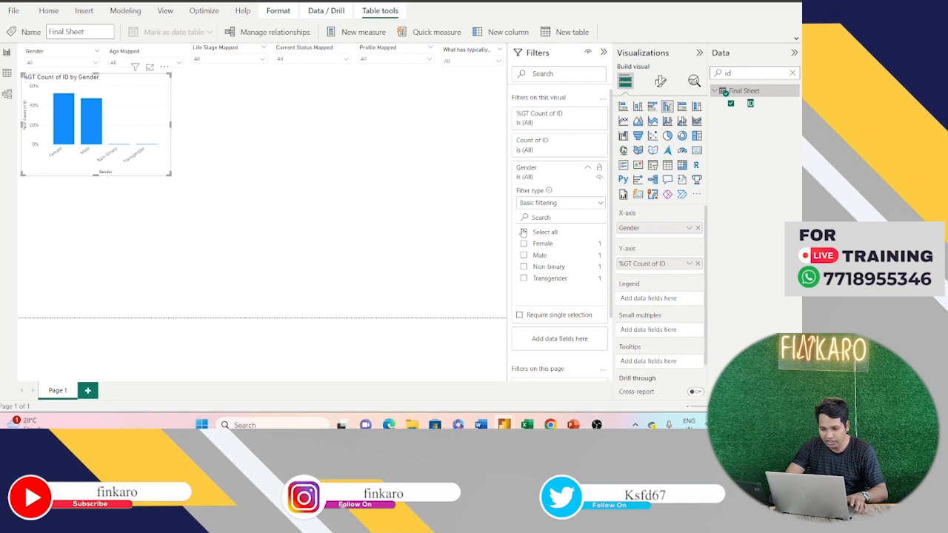
{"action": "left_click", "coordinate": [524, 268]}
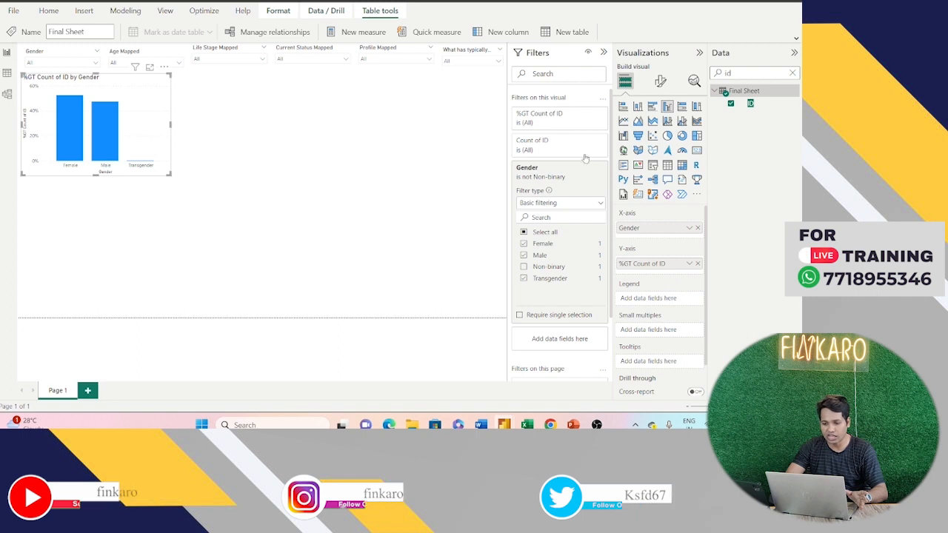
{"action": "left_click", "coordinate": [524, 279]}
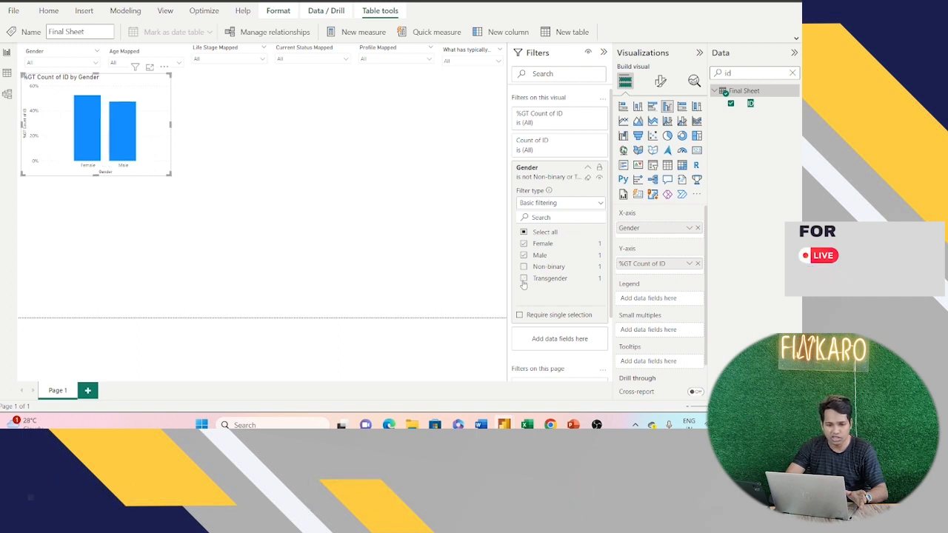
- Turn on data labels for the gender column chart
{"action": "left_click", "coordinate": [659, 82]}
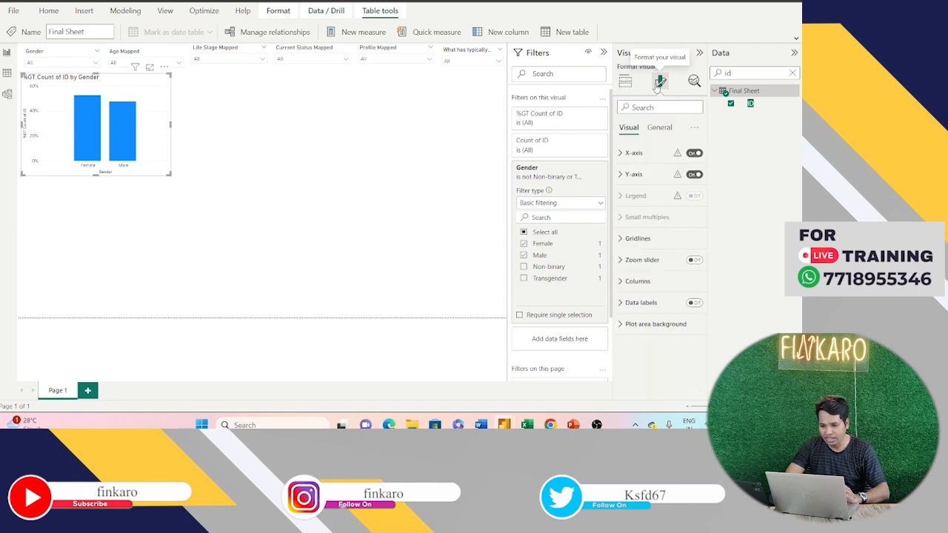
{"action": "left_click", "coordinate": [695, 303]}
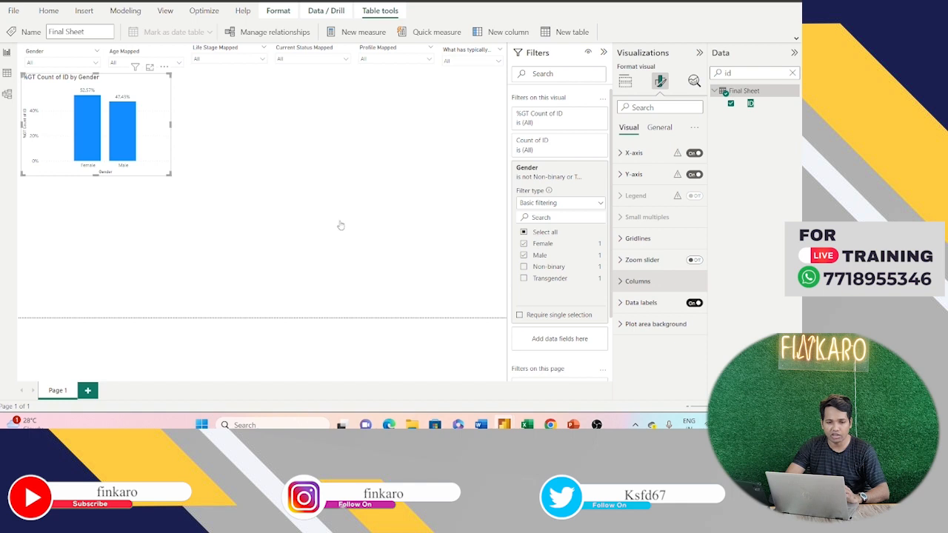
{"action": "mouse_move", "coordinate": [125, 132]}
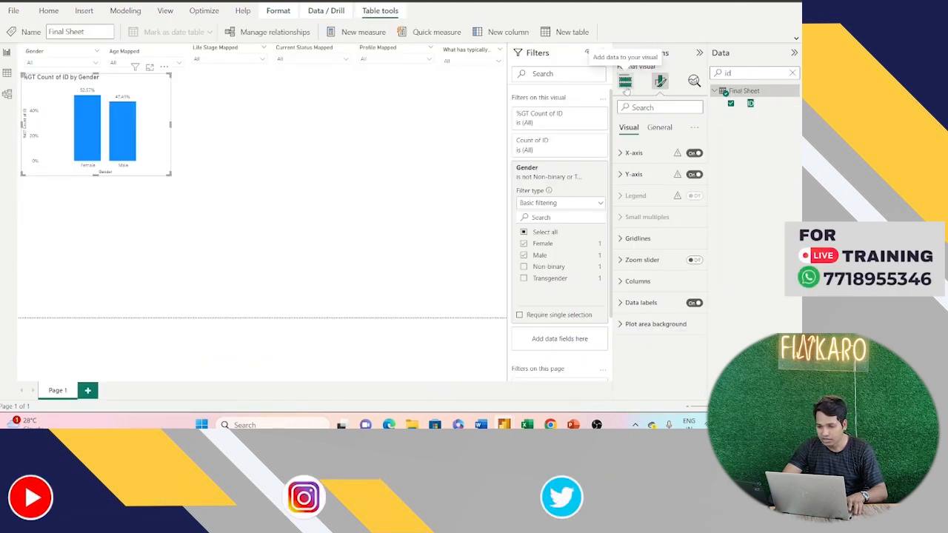
- Open the gender chart's title text for editing in its general formatting options
{"action": "left_click", "coordinate": [626, 81]}
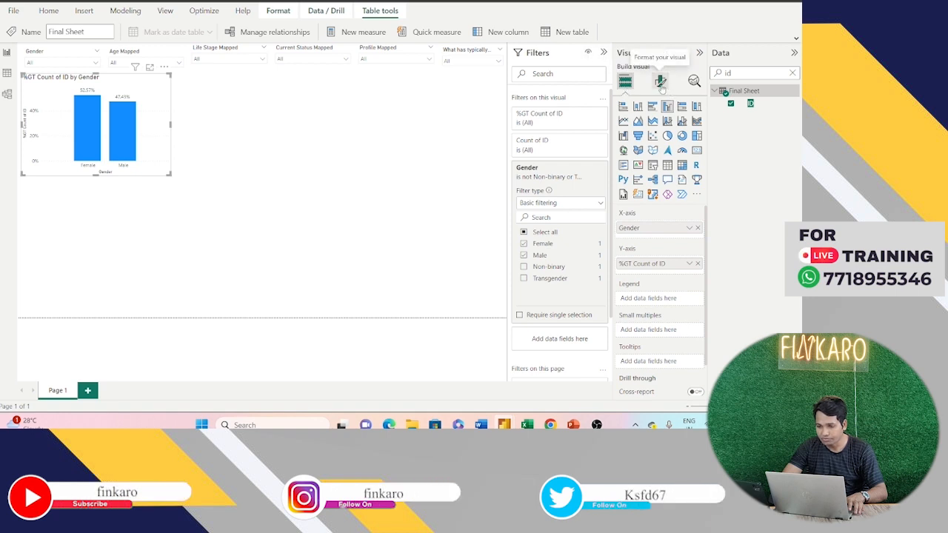
{"action": "left_click", "coordinate": [660, 81]}
{"action": "left_click", "coordinate": [660, 128]}
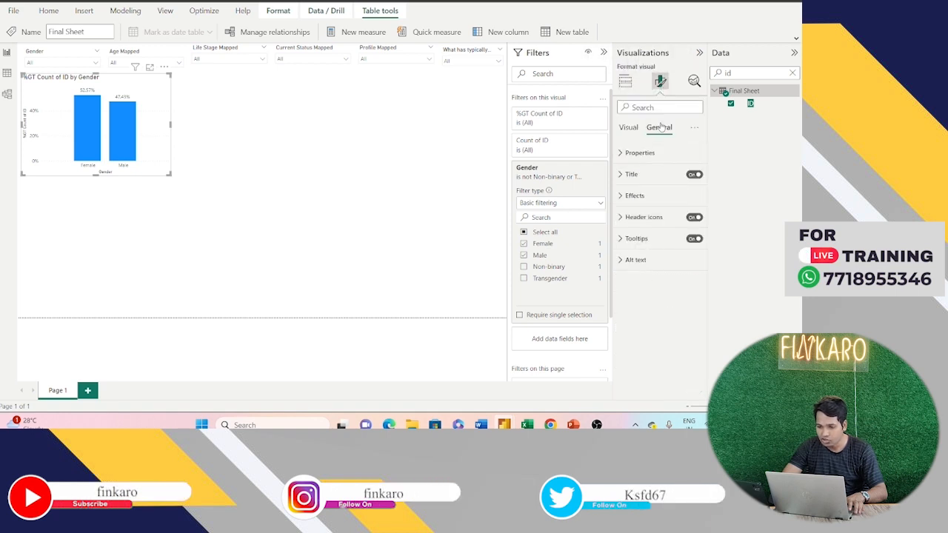
{"action": "left_click", "coordinate": [630, 174]}
{"action": "left_click", "coordinate": [652, 227]}
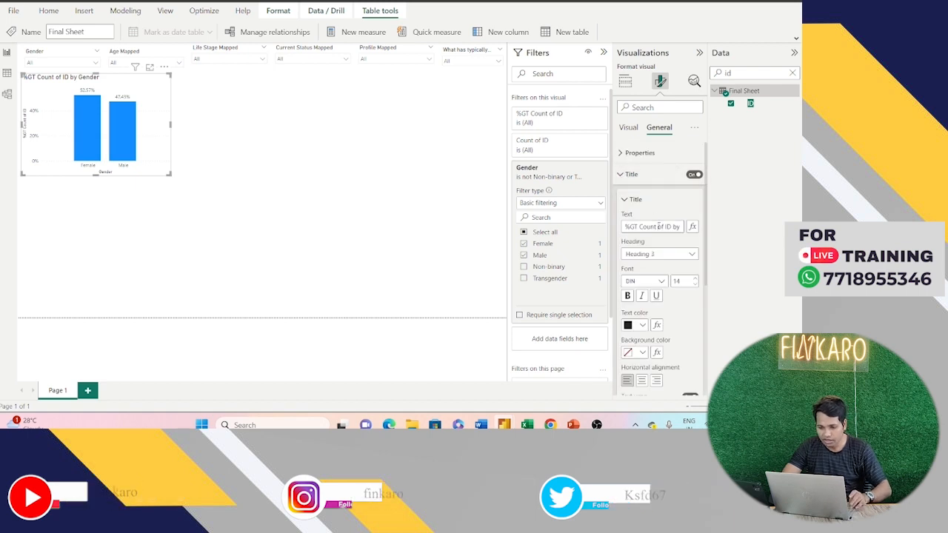
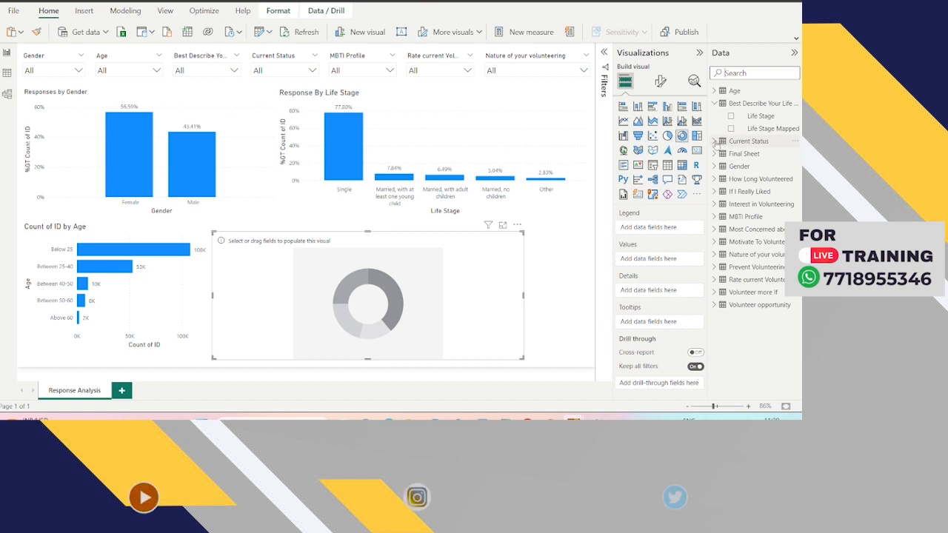
- Build the donut chart with Current Status as legend and count of ID as values, and narrow it to free space on its right
{"action": "left_click", "coordinate": [733, 142]}
{"action": "left_click", "coordinate": [768, 155]}
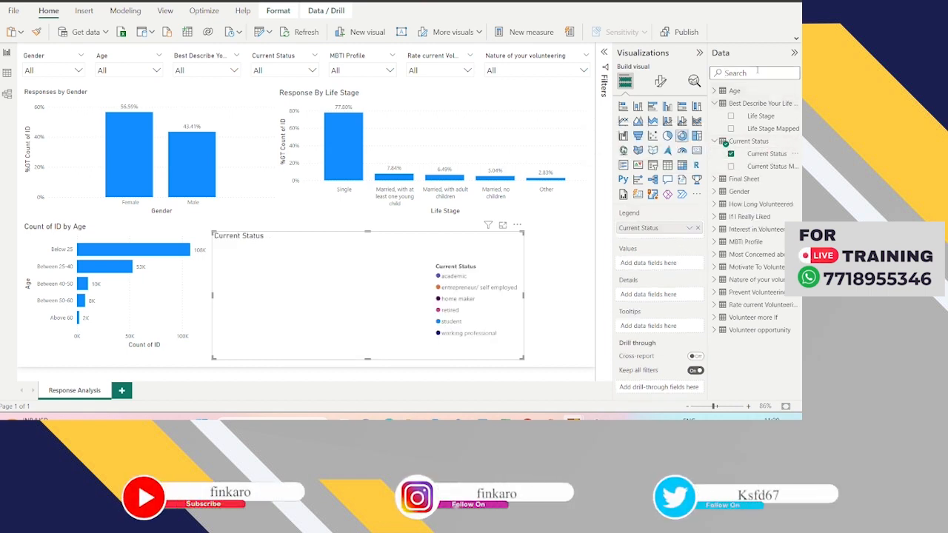
{"action": "left_click", "coordinate": [716, 72]}
{"action": "type", "text": "id"}
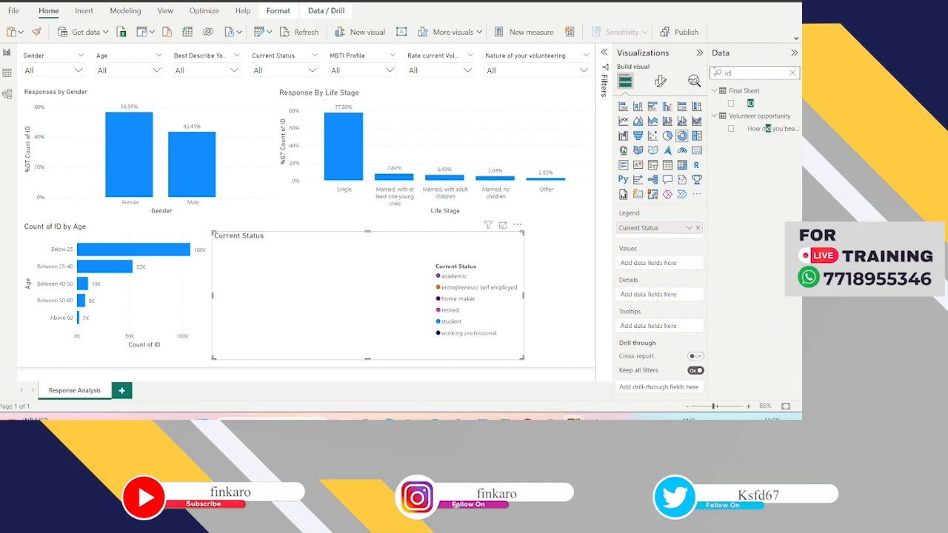
{"action": "left_click_drag", "start_coordinate": [752, 105], "coordinate": [671, 266]}
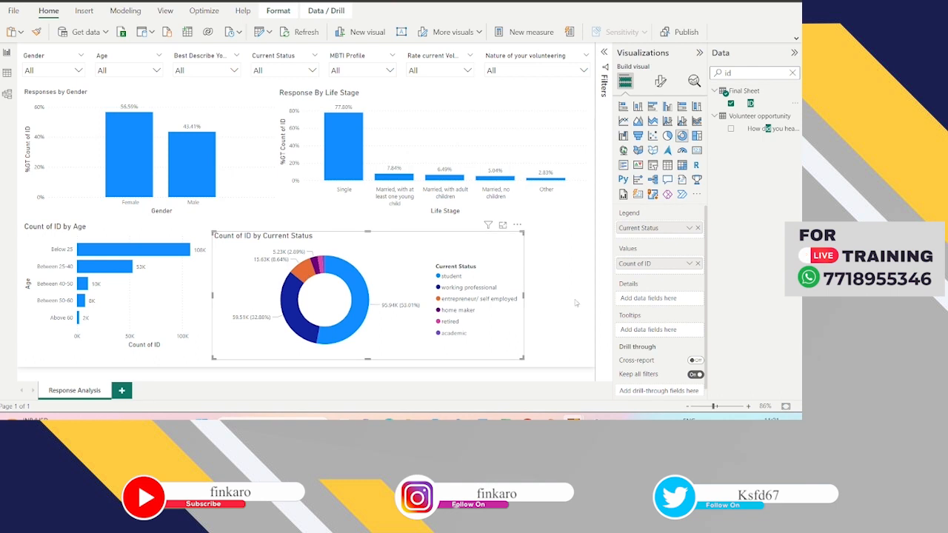
{"action": "left_click_drag", "start_coordinate": [524, 297], "coordinate": [351, 302]}
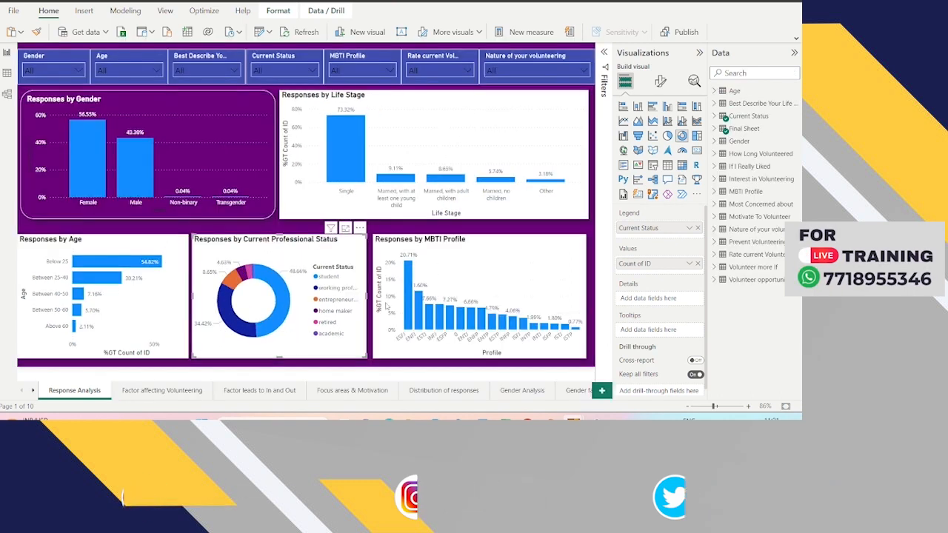
- Check the reference dashboard's MBTI Profile chart and add a clustered column chart beside the donut with count of ID on the Y-axis
{"action": "left_click", "coordinate": [496, 253]}
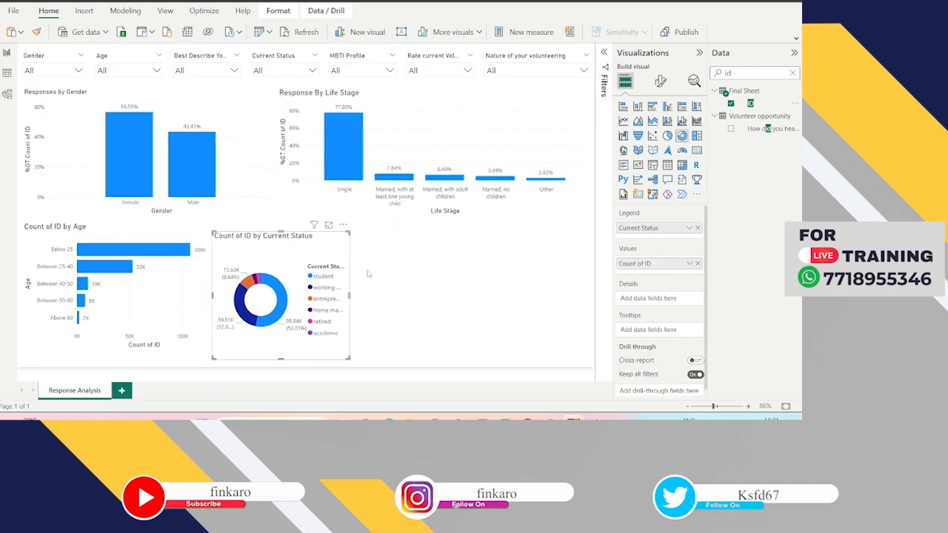
{"action": "left_click", "coordinate": [443, 303]}
{"action": "left_click", "coordinate": [667, 108]}
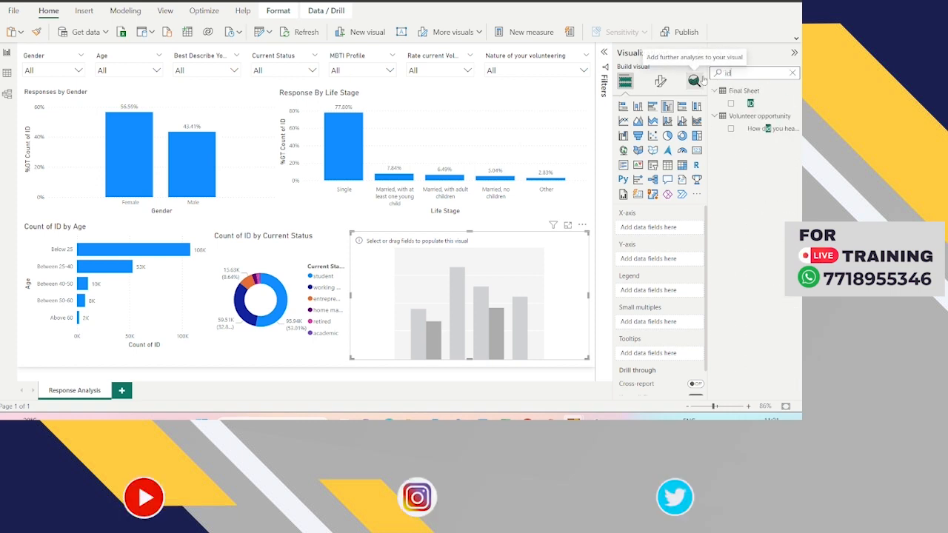
{"action": "left_click_drag", "start_coordinate": [751, 103], "coordinate": [669, 259]}
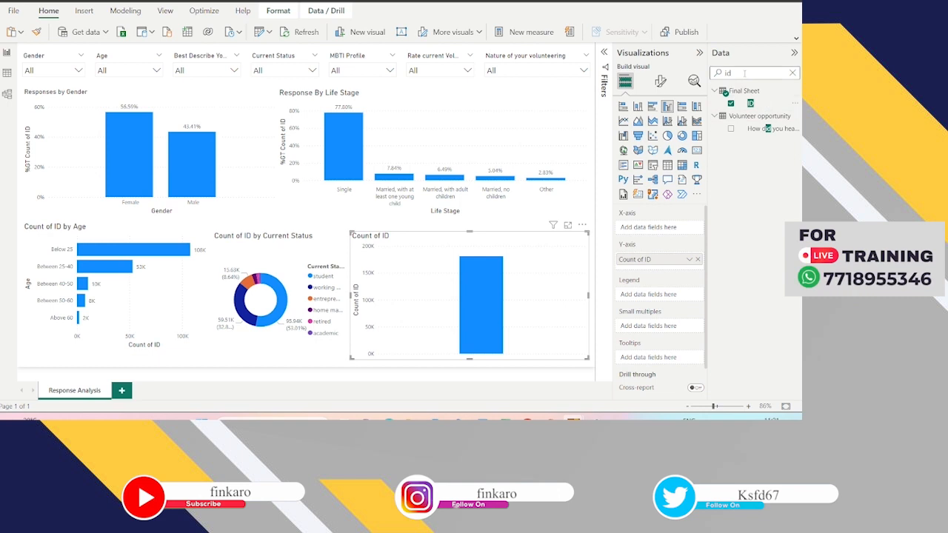
{"action": "key", "text": "BackSpace"}
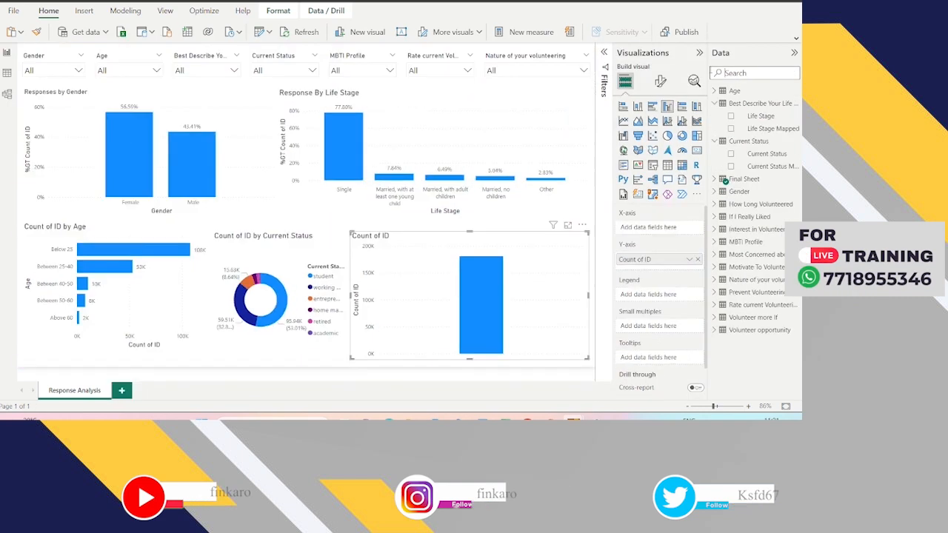
- Put the Profile field from MBTI Profile on the new column chart's X-axis and turn on its data labels
{"action": "left_click", "coordinate": [713, 243]}
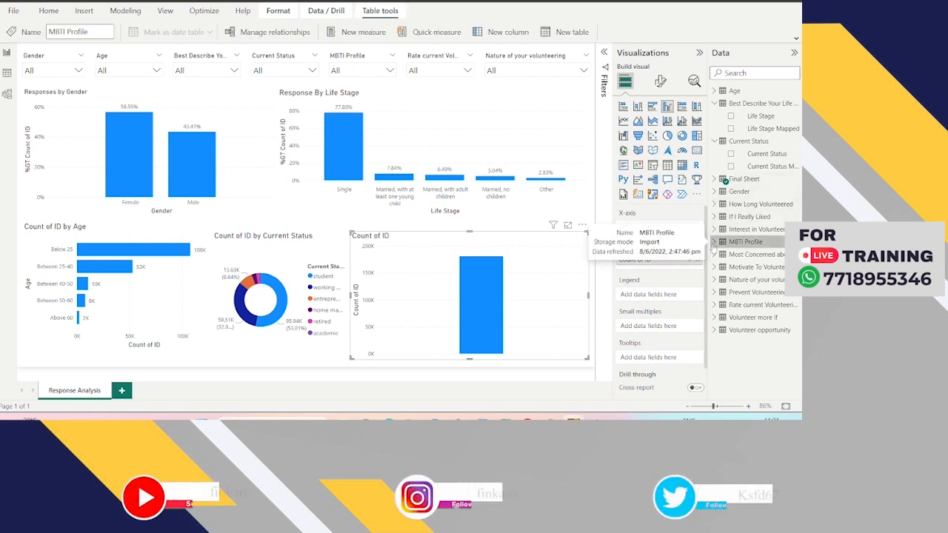
{"action": "left_click", "coordinate": [714, 242]}
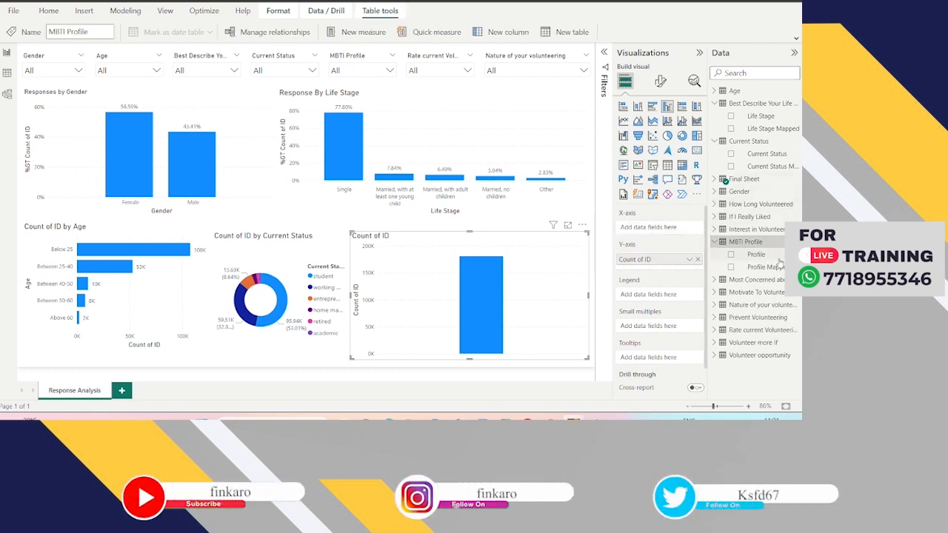
{"action": "left_click_drag", "start_coordinate": [770, 256], "coordinate": [693, 231]}
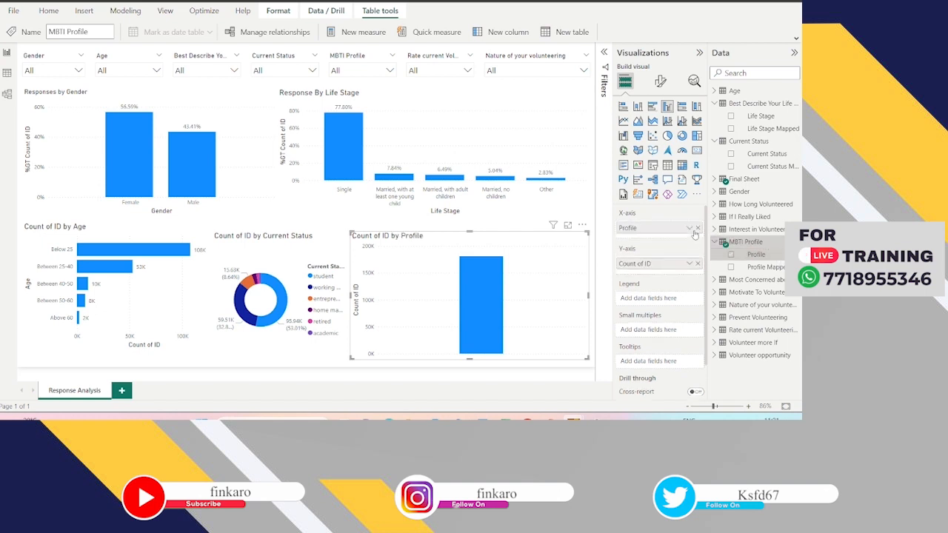
{"action": "left_click", "coordinate": [660, 82]}
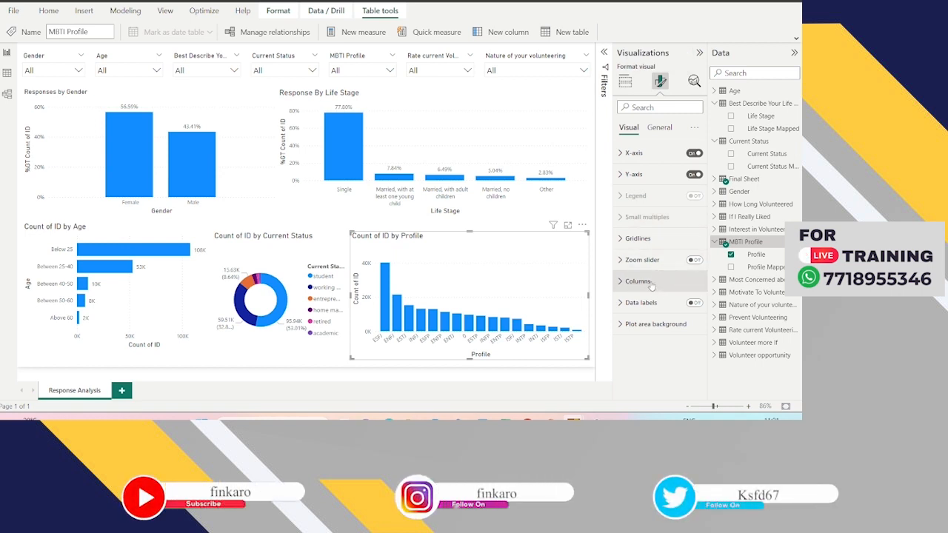
{"action": "left_click", "coordinate": [695, 304]}
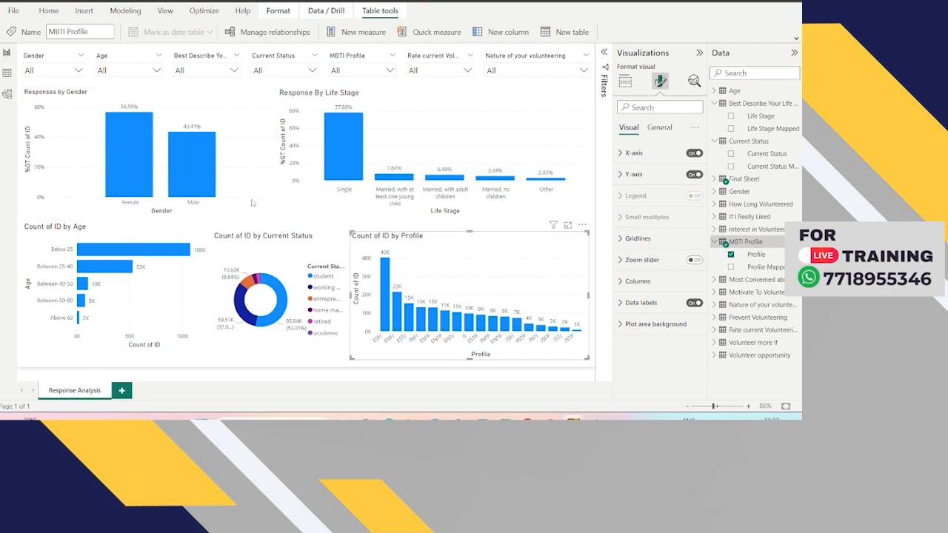
- Test the MBTI Profile slicer with ENTJ and ENTP, and clear its selection
{"action": "left_click", "coordinate": [370, 73]}
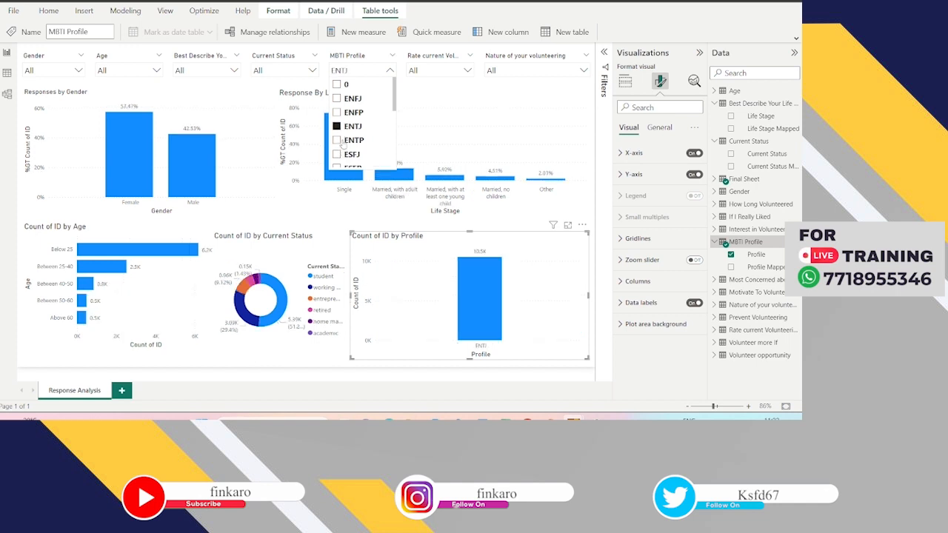
{"action": "left_click", "coordinate": [343, 141]}
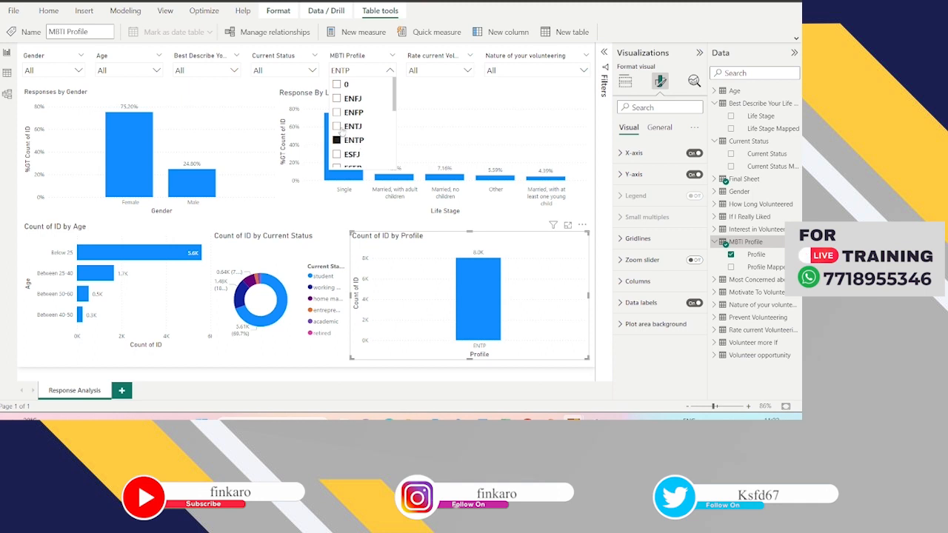
{"action": "left_click", "coordinate": [383, 57]}
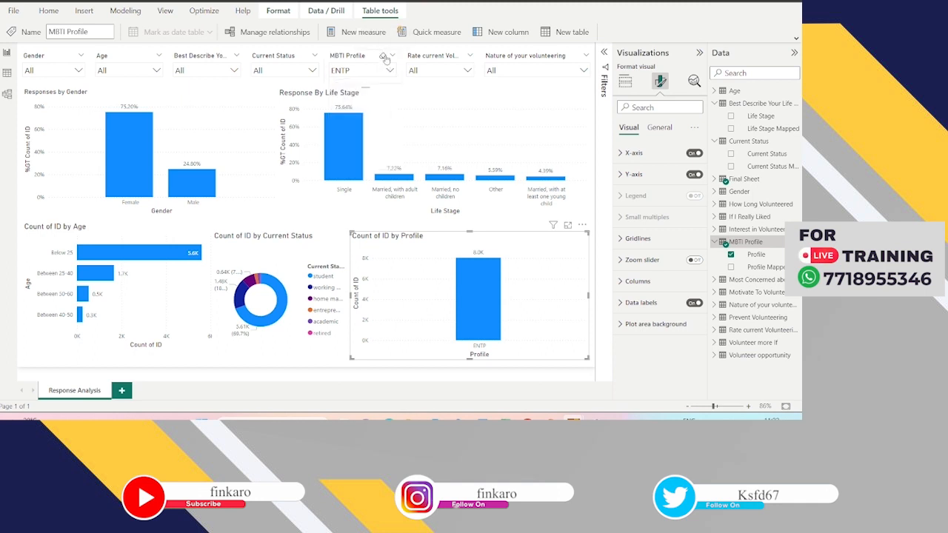
- Test the current volunteering experience rating slicer with value 3, and clear its selection
{"action": "left_click", "coordinate": [456, 70]}
{"action": "left_click", "coordinate": [415, 127]}
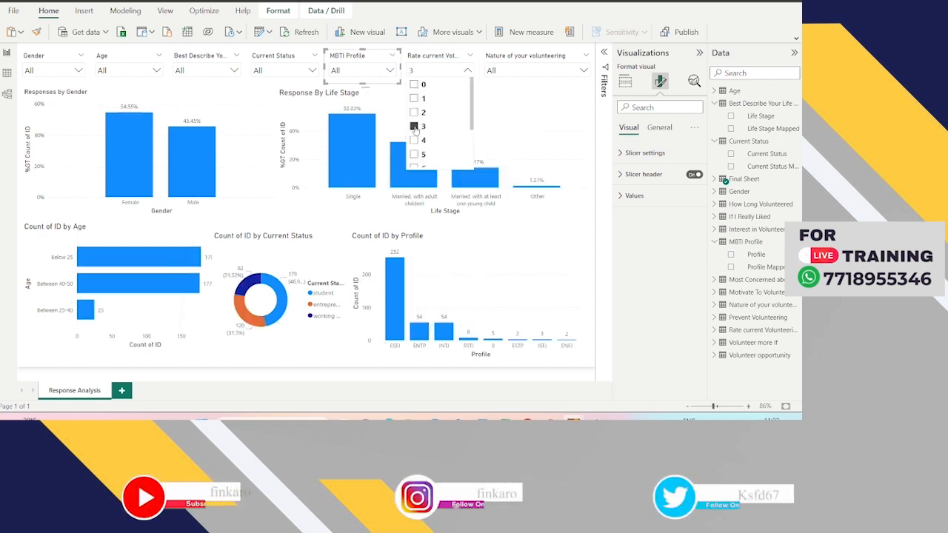
{"action": "left_click", "coordinate": [415, 127]}
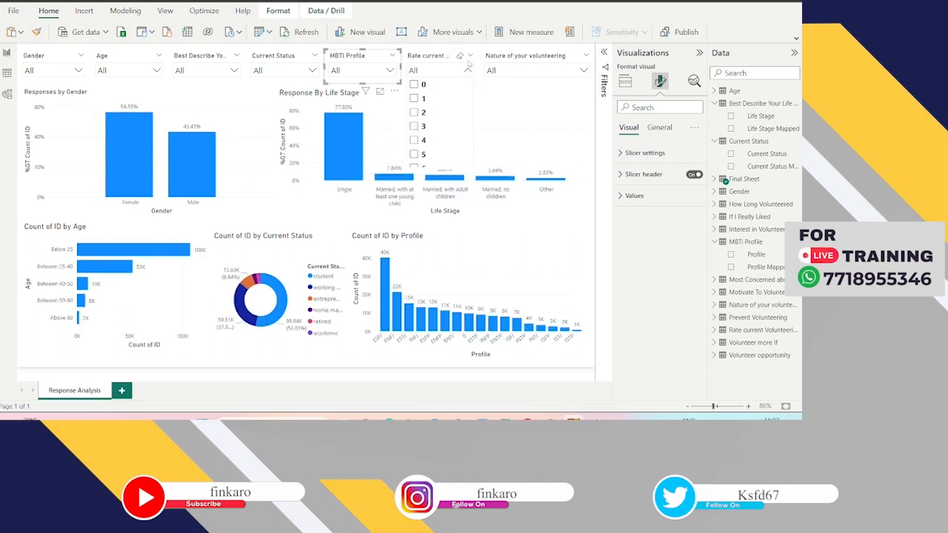
{"action": "left_click", "coordinate": [459, 59]}
{"action": "left_click", "coordinate": [459, 62]}
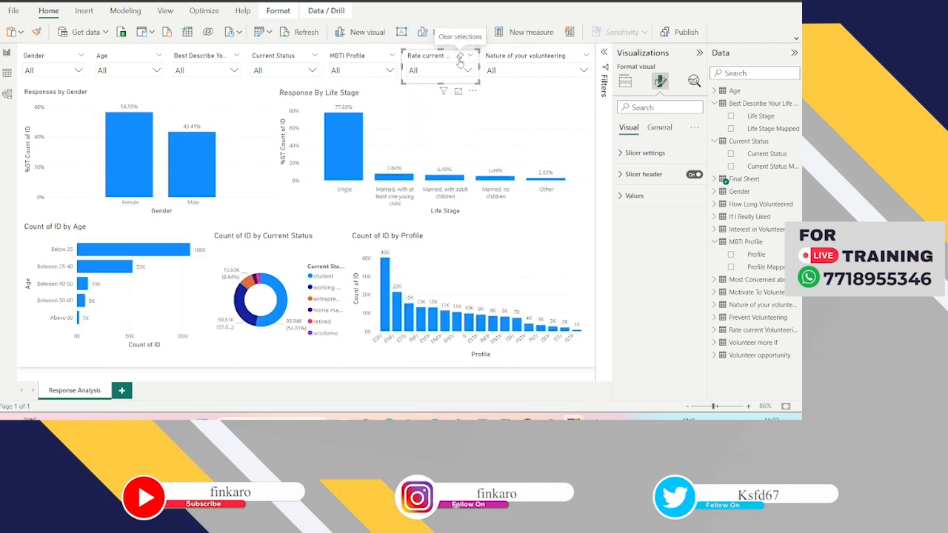
- Add a report page named "Factor affecting Volunteering 1", following the reference dashboard's second page
{"action": "left_click", "coordinate": [123, 390]}
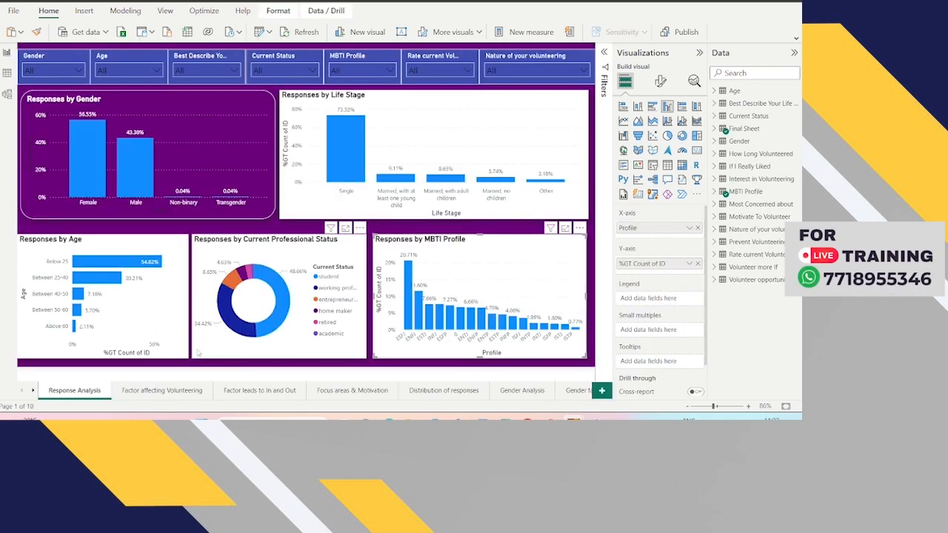
{"action": "left_click", "coordinate": [141, 394]}
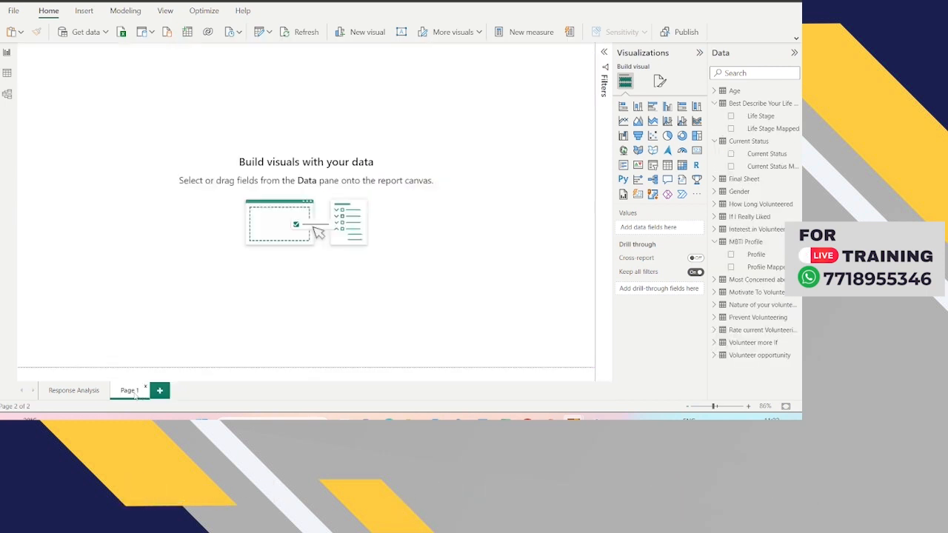
{"action": "double_click", "coordinate": [131, 391]}
{"action": "type", "text": "Volunteering"}
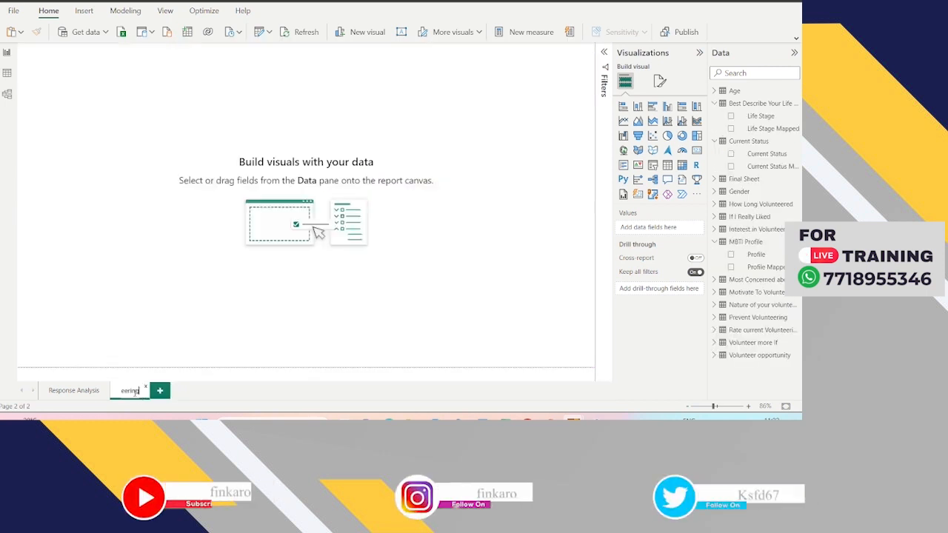
{"action": "type", "text": " 1"}
{"action": "key", "text": "Return"}
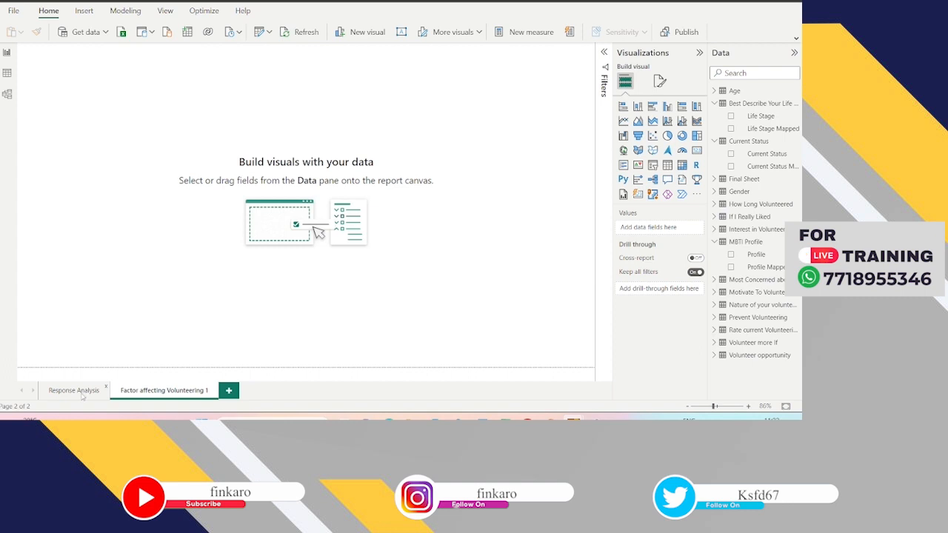
- Copy all seven slicers from the Response Analysis page onto the Factor affecting Volunteering 1 page and keep them in sync
{"action": "left_click", "coordinate": [77, 391]}
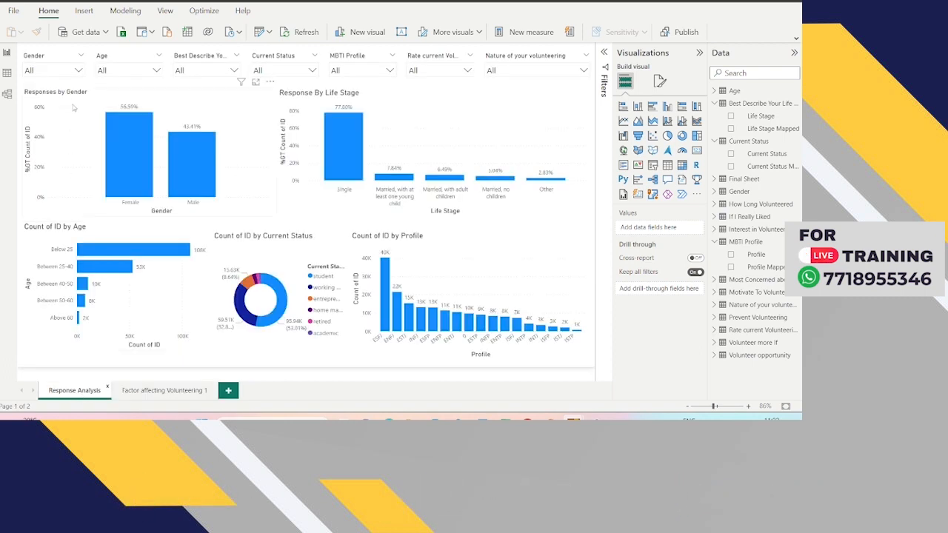
{"action": "left_click", "coordinate": [57, 53]}
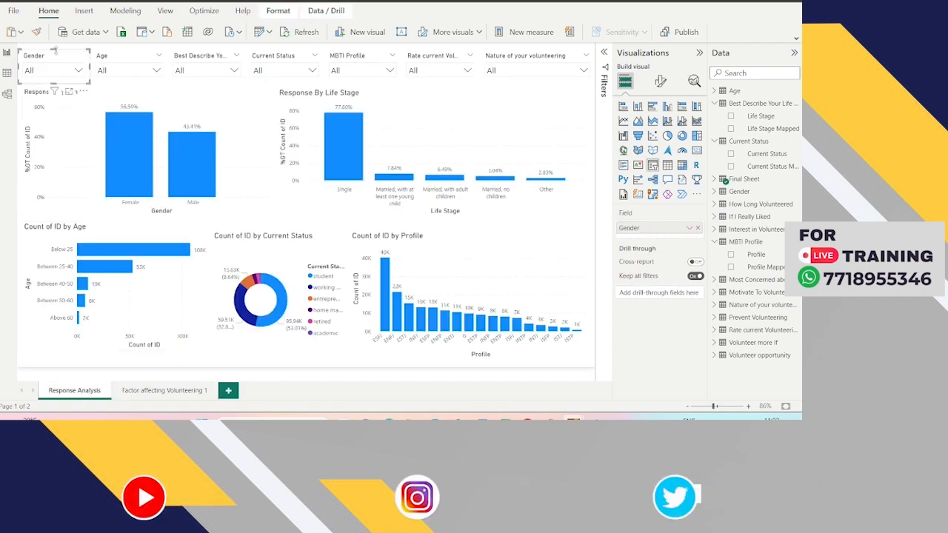
{"action": "left_click", "coordinate": [116, 57]}
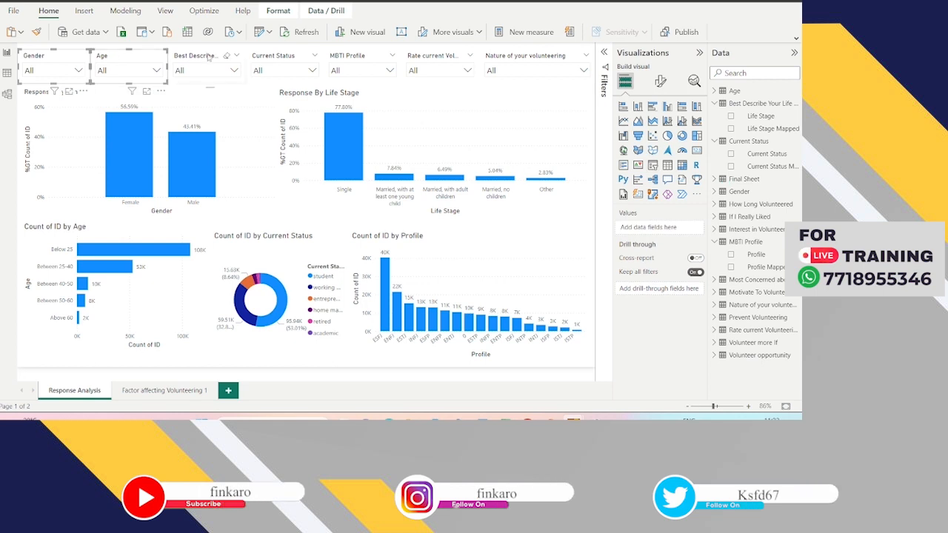
{"action": "left_click", "coordinate": [266, 57], "text": "ctrl"}
{"action": "left_click", "coordinate": [348, 56], "text": "ctrl"}
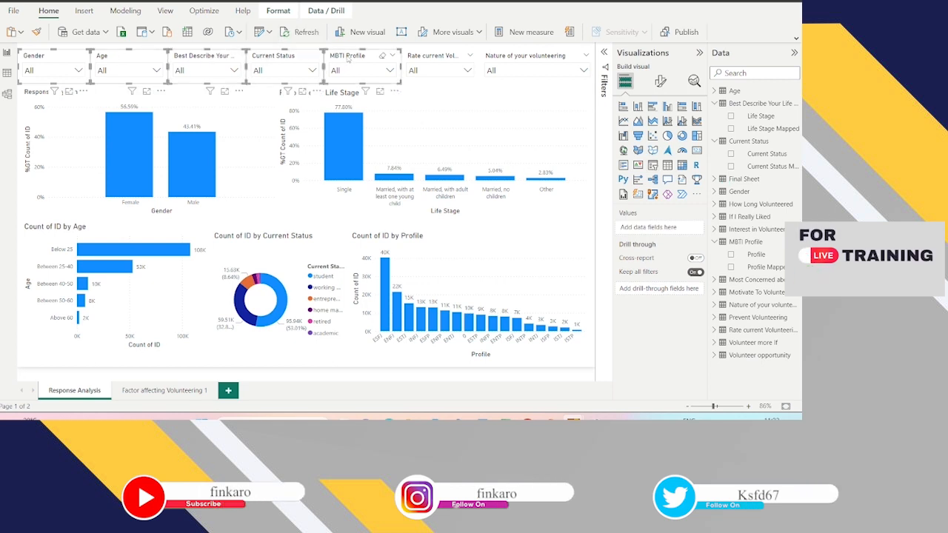
{"action": "left_click", "coordinate": [432, 61], "text": "ctrl"}
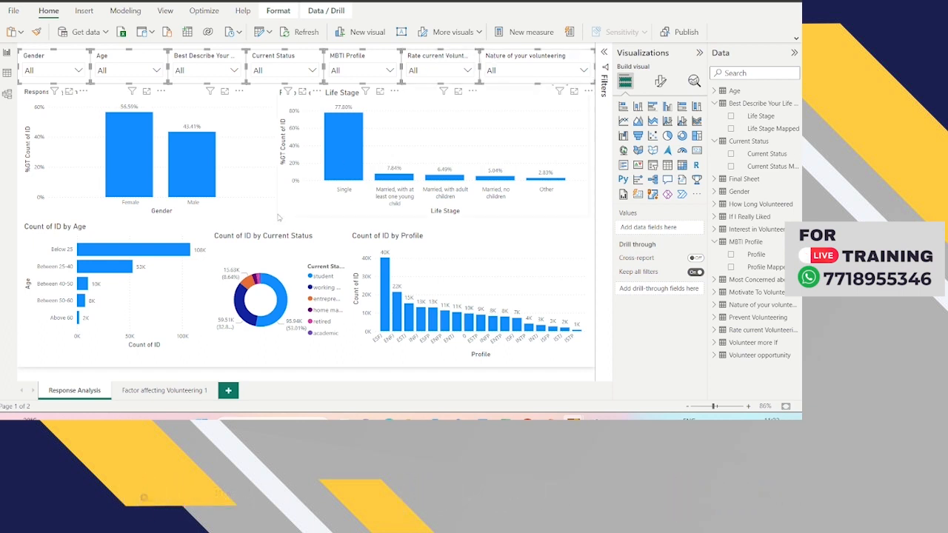
{"action": "left_click", "coordinate": [178, 392]}
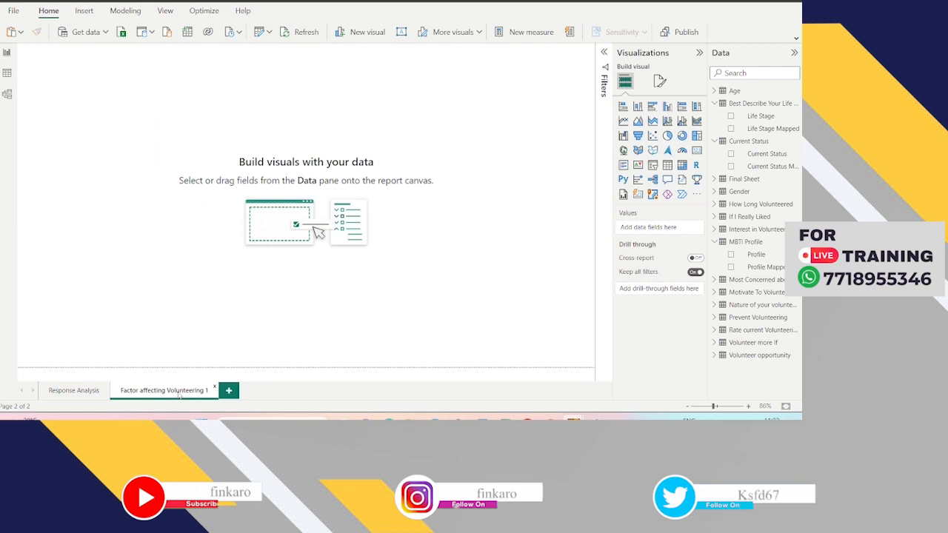
{"action": "key", "text": "ctrl+v"}
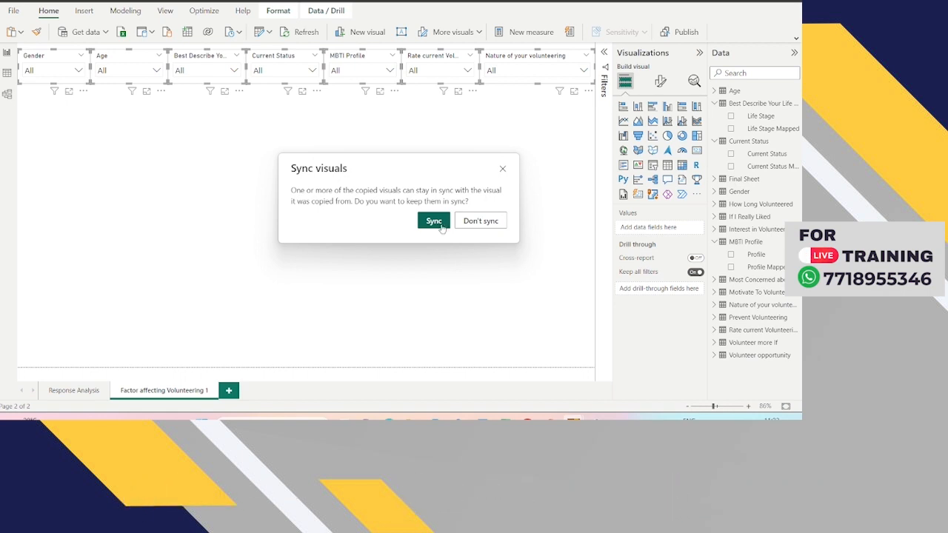
{"action": "left_click", "coordinate": [434, 220]}
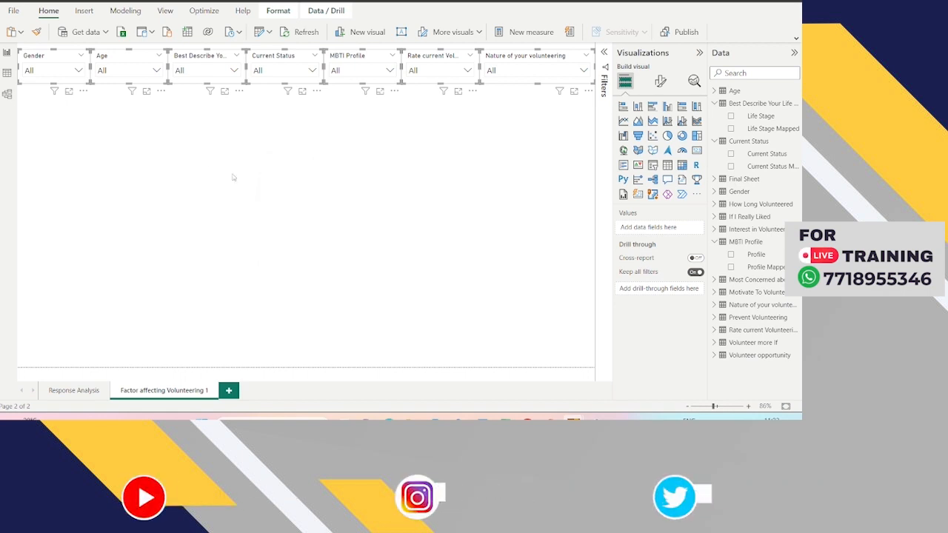
- Check the cards on the reference dashboard's volunteering page and add a small card visual directly beneath the Gender slicer
{"action": "left_click", "coordinate": [208, 172]}
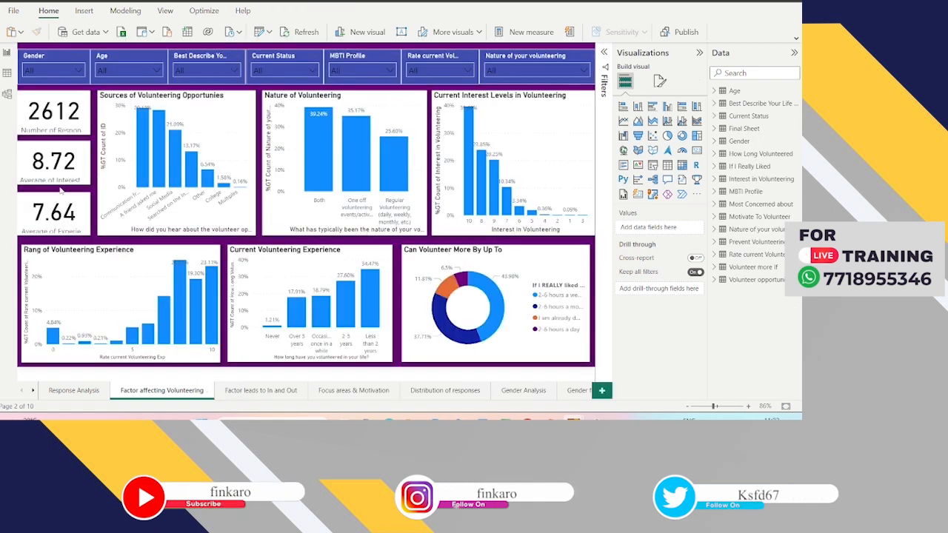
{"action": "left_click", "coordinate": [72, 182]}
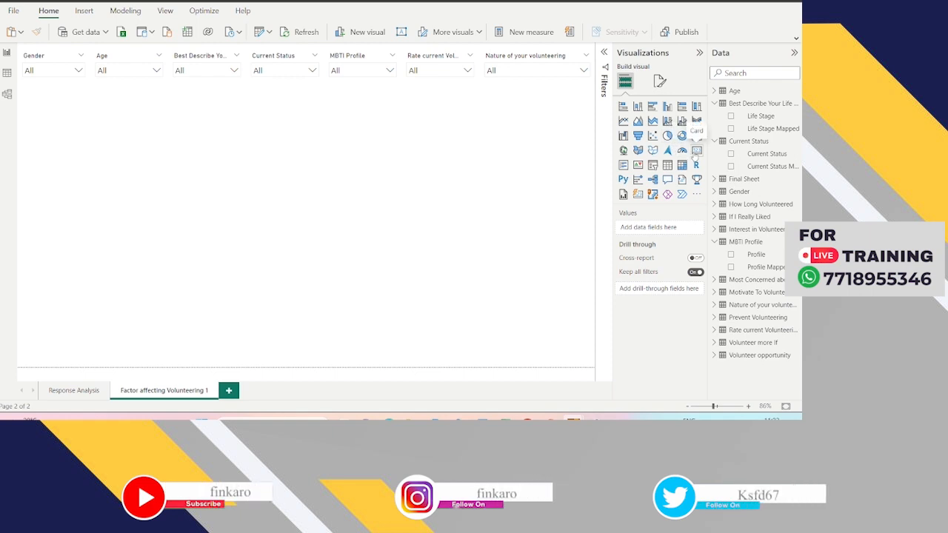
{"action": "left_click", "coordinate": [696, 149]}
{"action": "left_click_drag", "start_coordinate": [53, 176], "coordinate": [60, 131]}
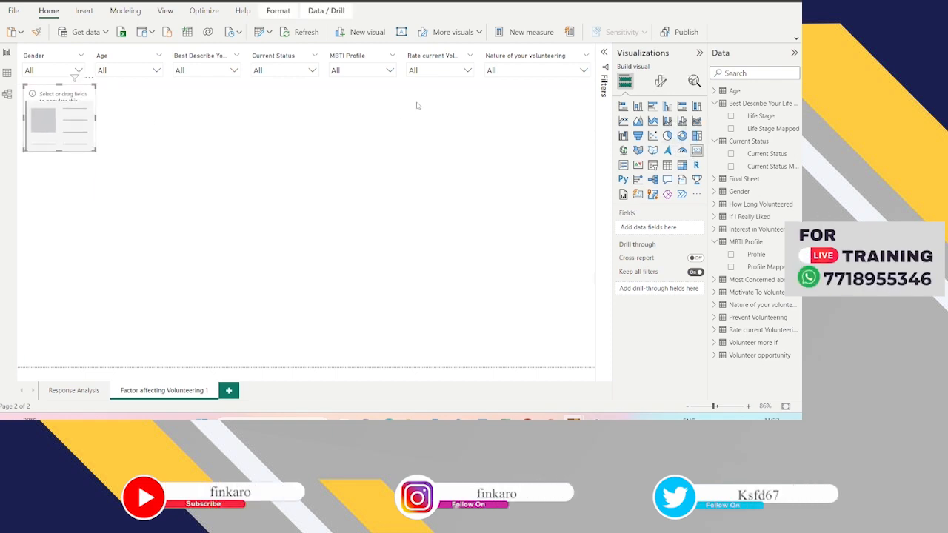
- Search the fields for "id", add ID from Final Sheet to the card, widen the card and summarize ID by Count
{"action": "type", "text": "id"}
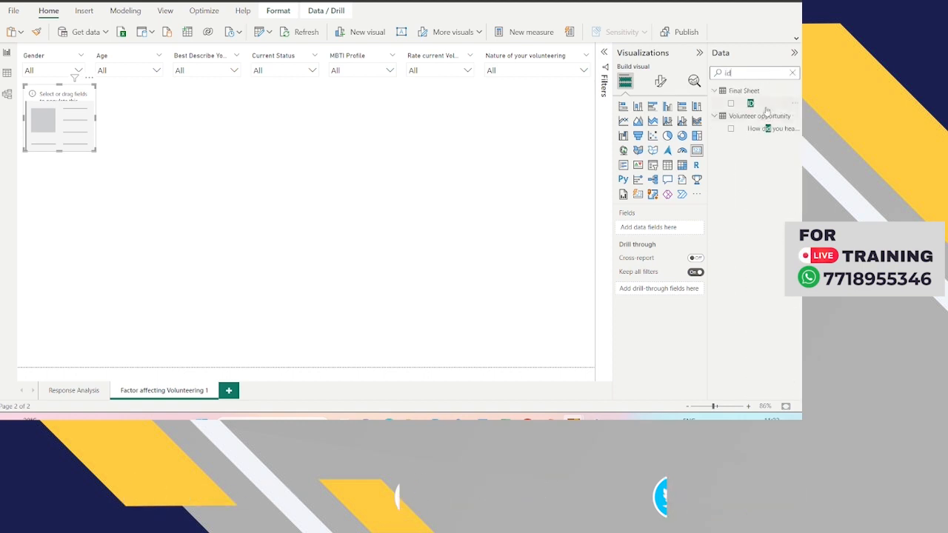
{"action": "left_click_drag", "start_coordinate": [767, 111], "coordinate": [680, 231]}
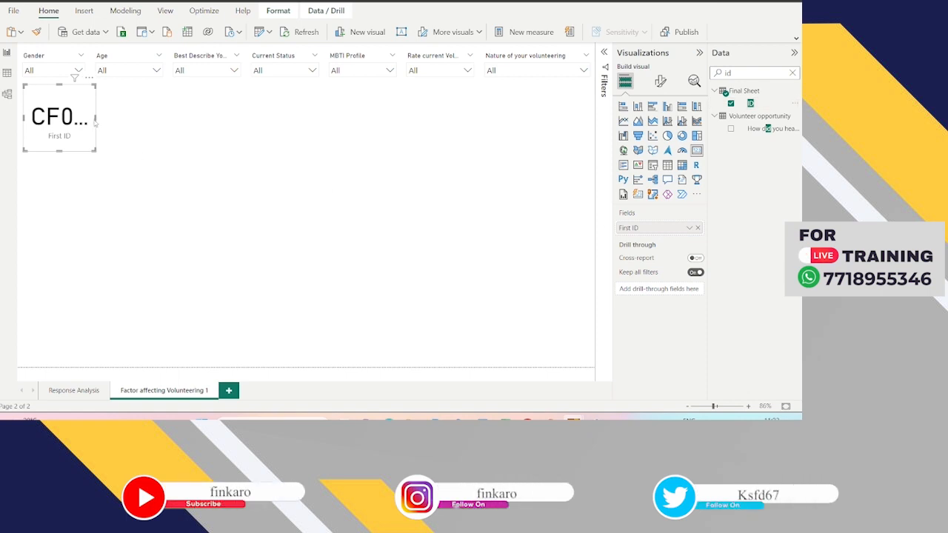
{"action": "left_click_drag", "start_coordinate": [141, 123], "coordinate": [157, 119]}
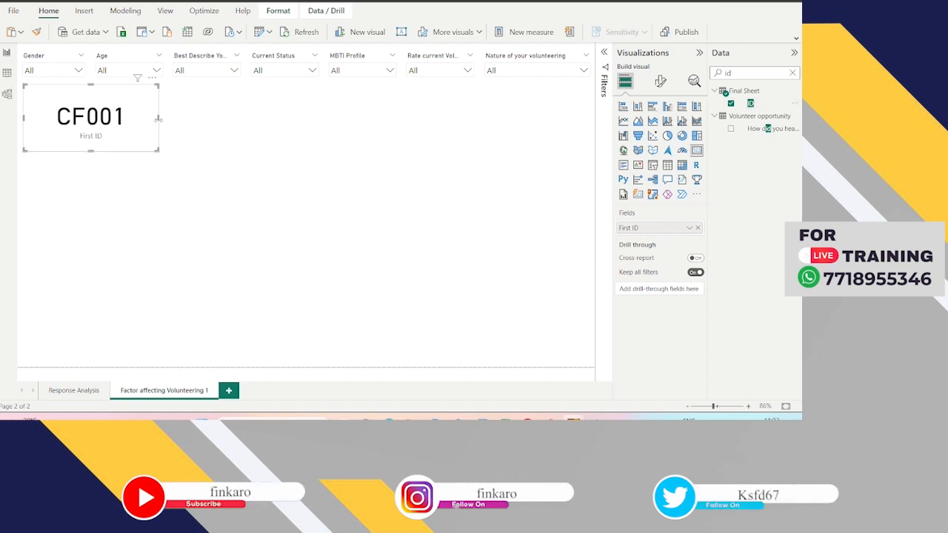
{"action": "left_click", "coordinate": [689, 228]}
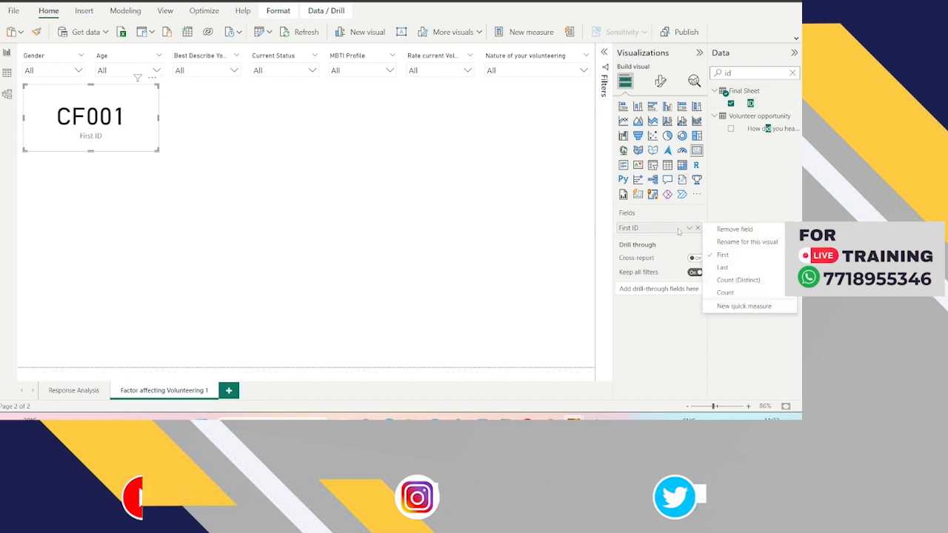
{"action": "left_click", "coordinate": [740, 294]}
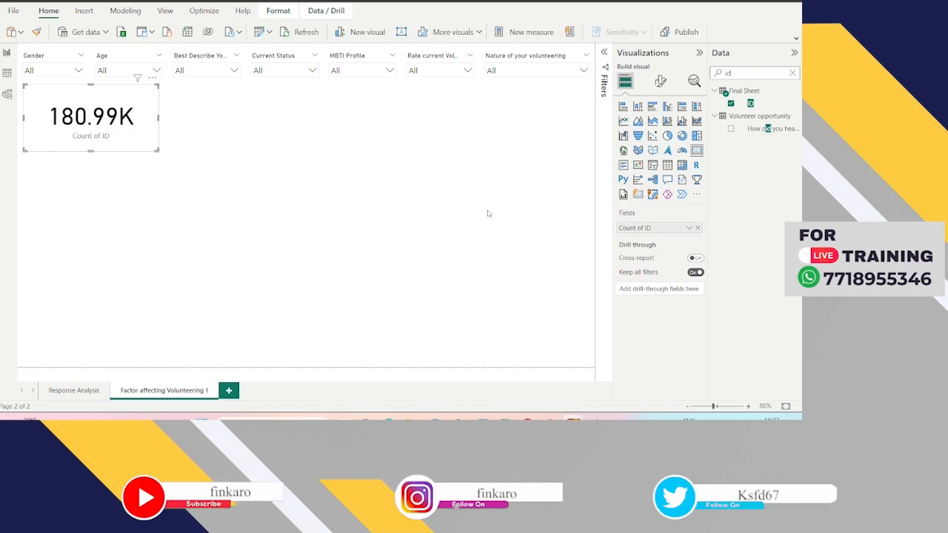
- Change the card's ID summarization to Count (Distinct) and narrow the card to about the Gender slicer's width
{"action": "right_click", "coordinate": [659, 229]}
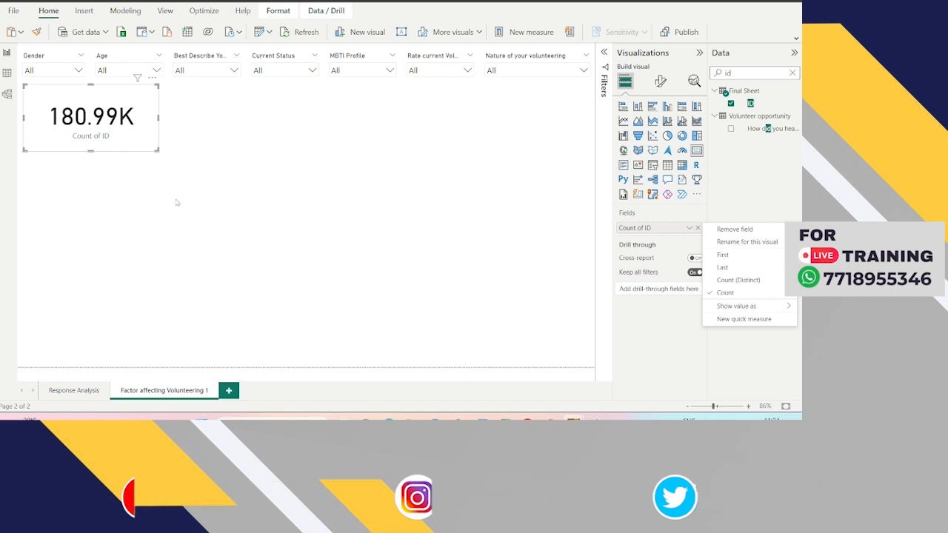
{"action": "left_click", "coordinate": [749, 286]}
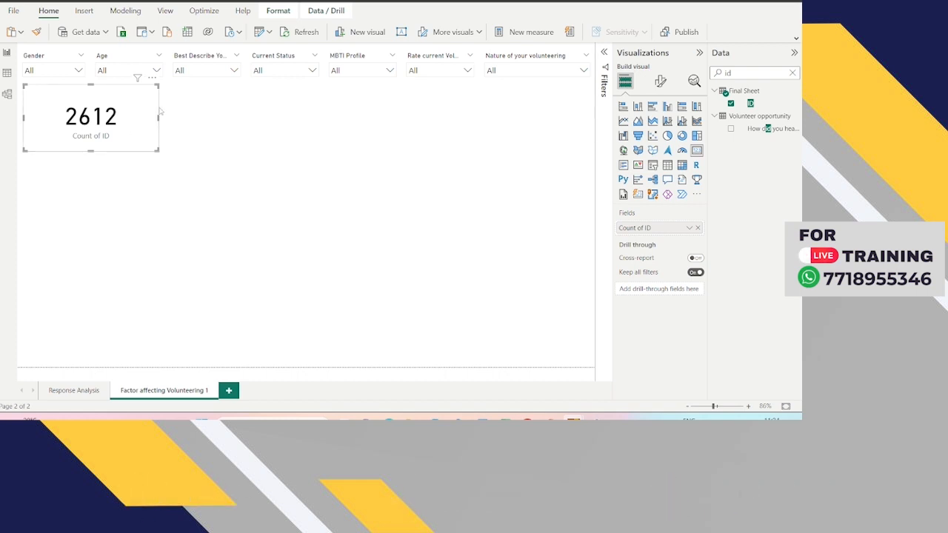
{"action": "left_click_drag", "start_coordinate": [158, 117], "coordinate": [102, 115]}
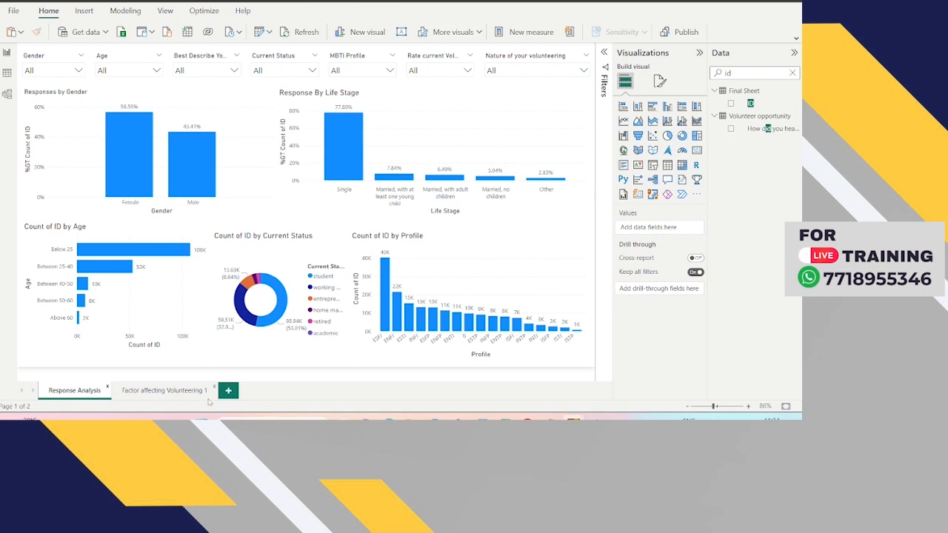
{"action": "left_click", "coordinate": [169, 392]}
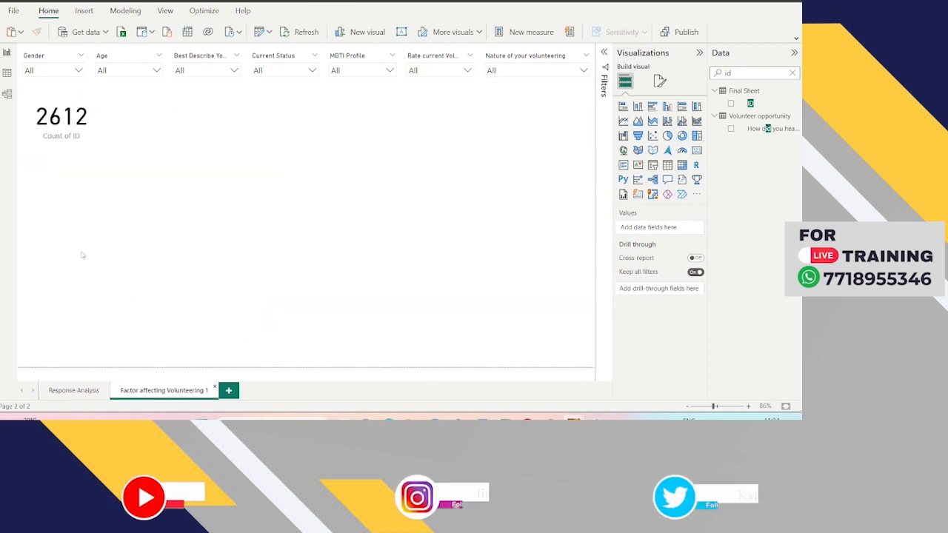
- Turn on the ID card's title and set its text to "Number of Responses"
{"action": "left_click", "coordinate": [49, 136]}
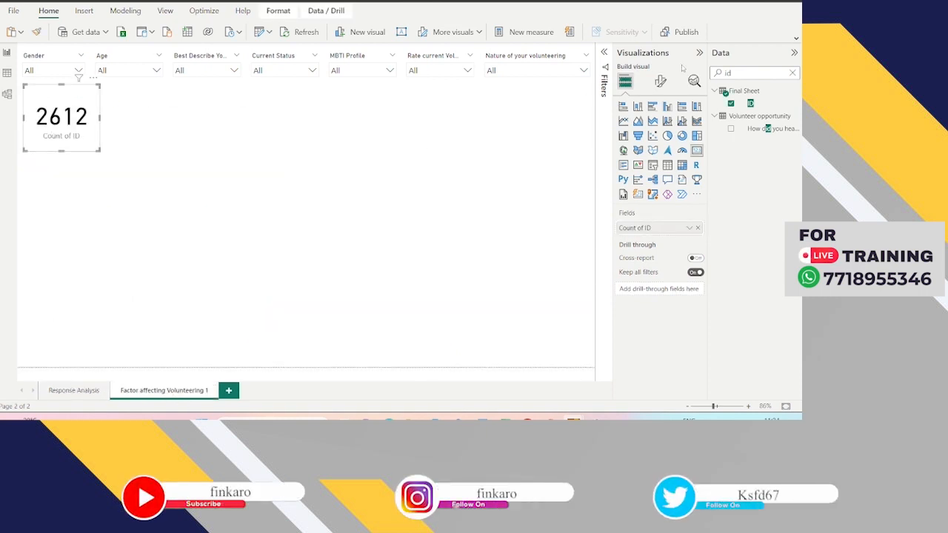
{"action": "left_click", "coordinate": [661, 82]}
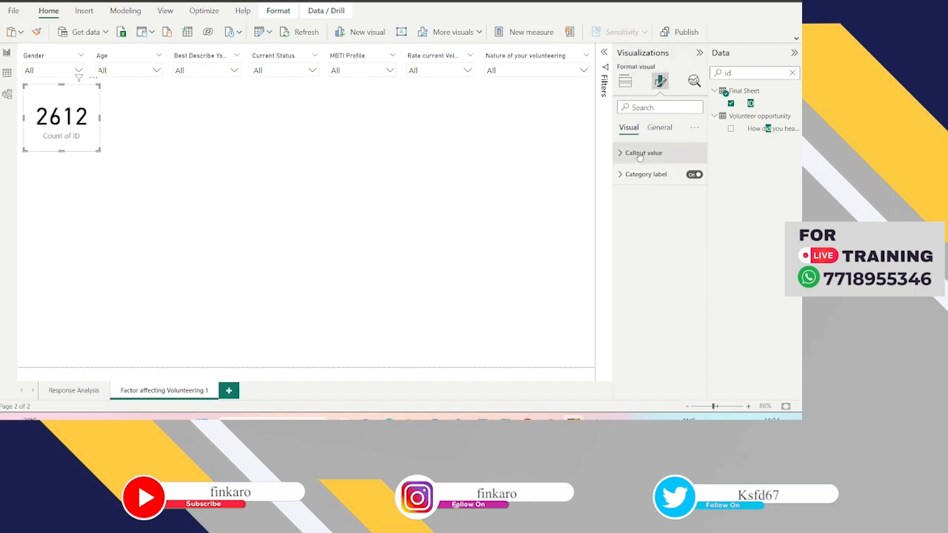
{"action": "left_click", "coordinate": [661, 131]}
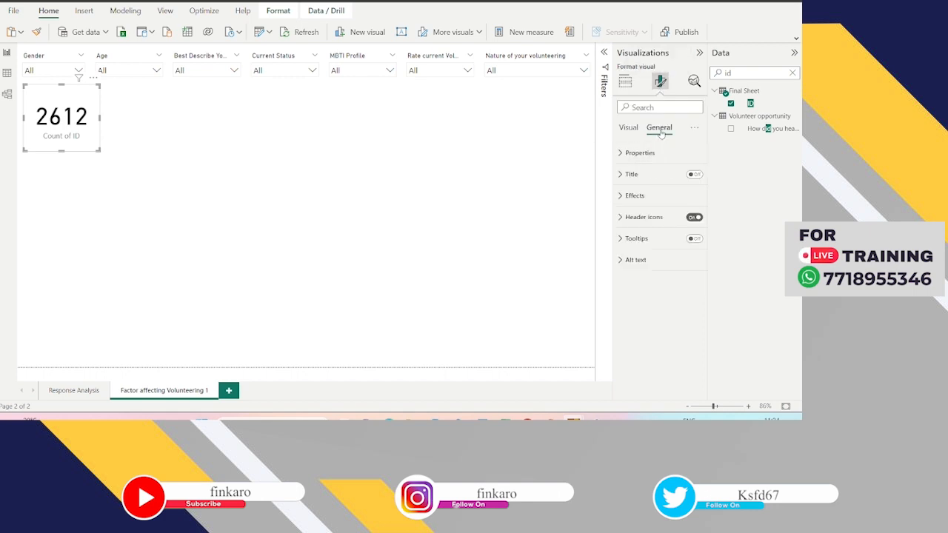
{"action": "left_click", "coordinate": [623, 176]}
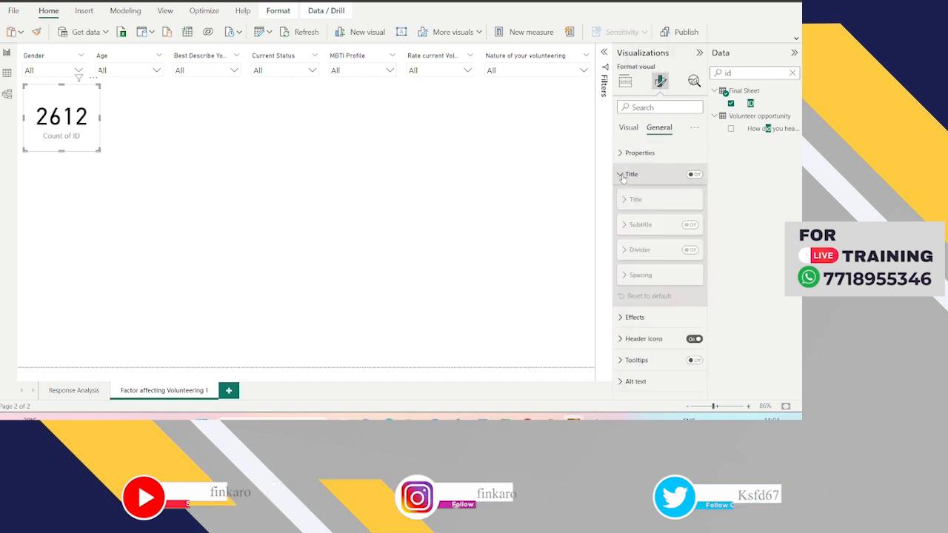
{"action": "left_click", "coordinate": [694, 175]}
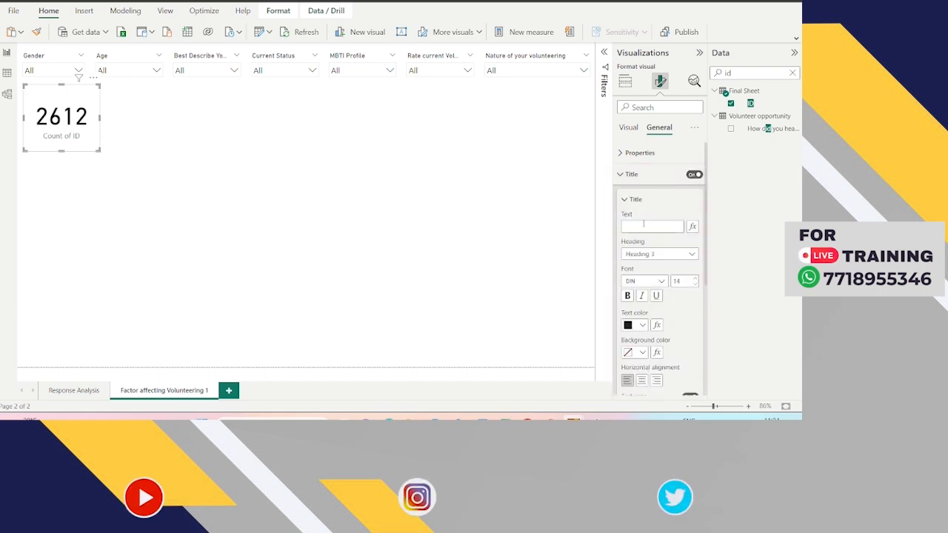
{"action": "left_click", "coordinate": [644, 224]}
{"action": "type", "text": "Numb"}
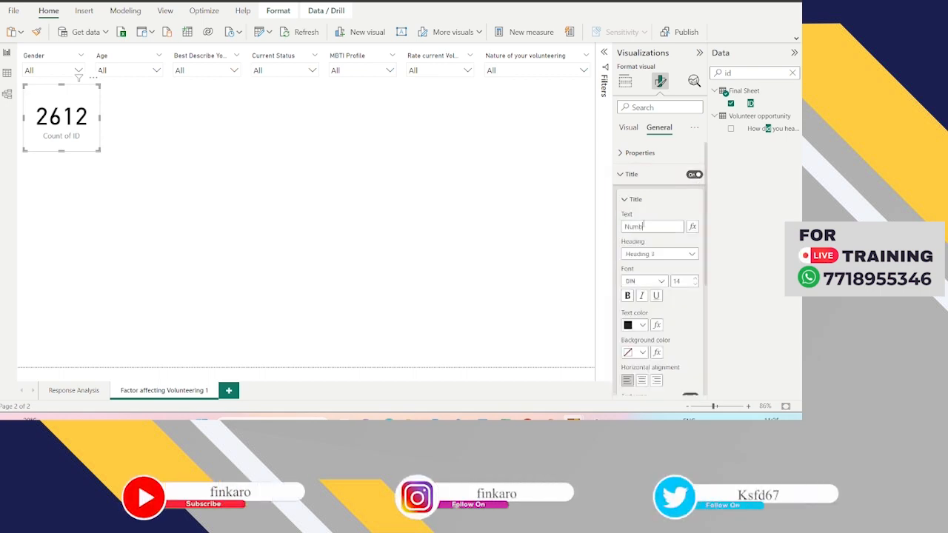
{"action": "type", "text": "er of Respons"}
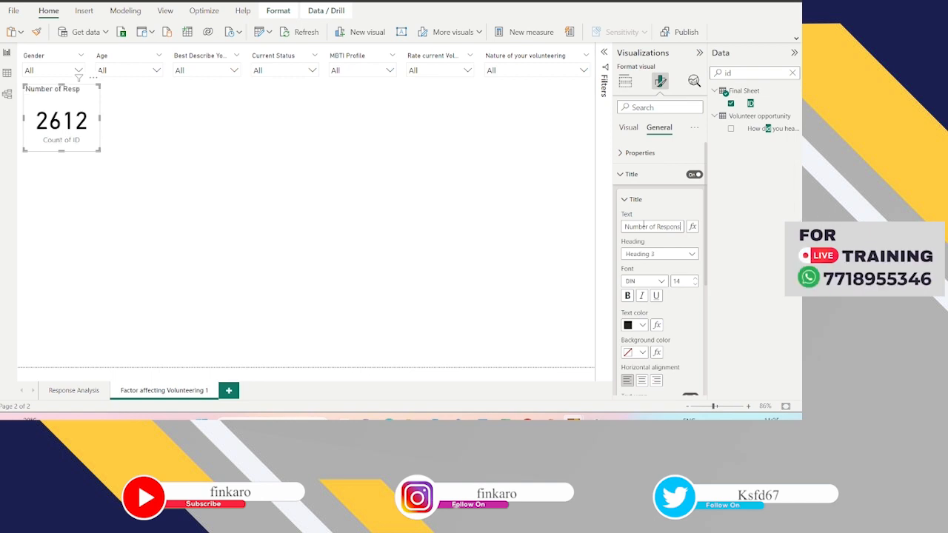
{"action": "type", "text": "es"}
{"action": "left_click", "coordinate": [463, 268]}
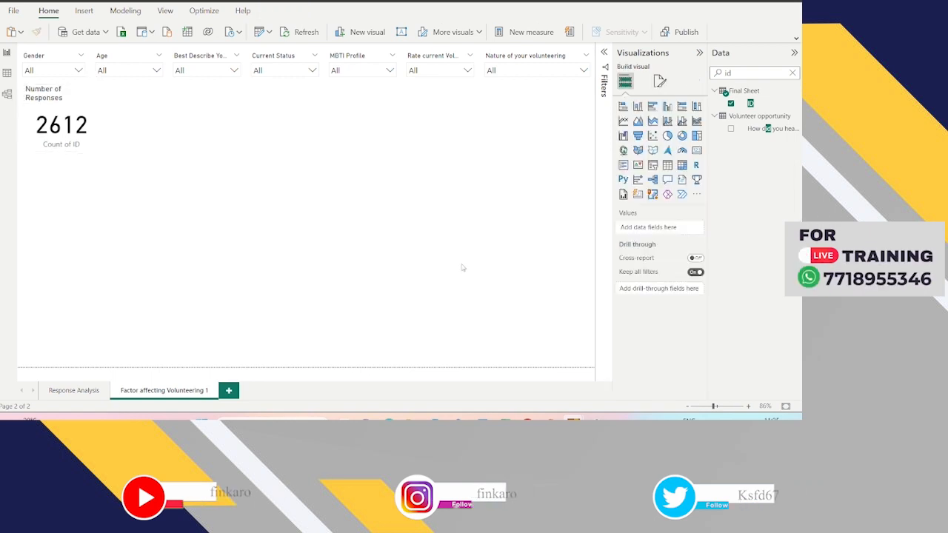
- Widen the Number of Responses card so its title fits on one line, turn off its category label and review the title settings
{"action": "left_click", "coordinate": [83, 131]}
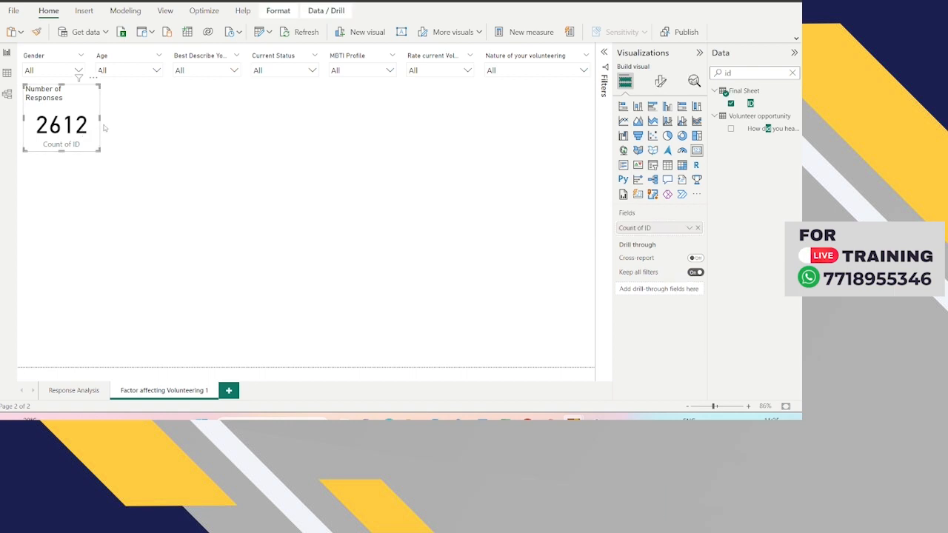
{"action": "left_click_drag", "start_coordinate": [99, 117], "coordinate": [134, 118]}
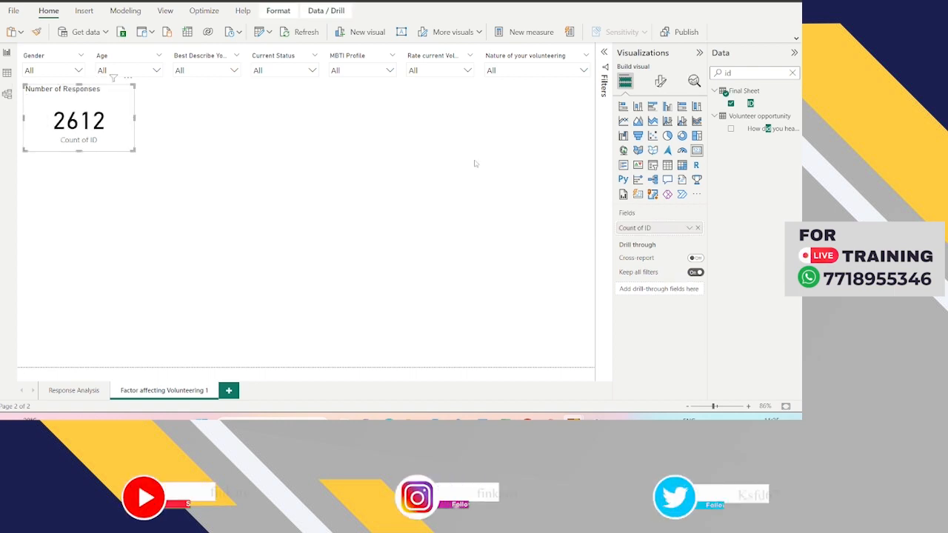
{"action": "left_click", "coordinate": [663, 82]}
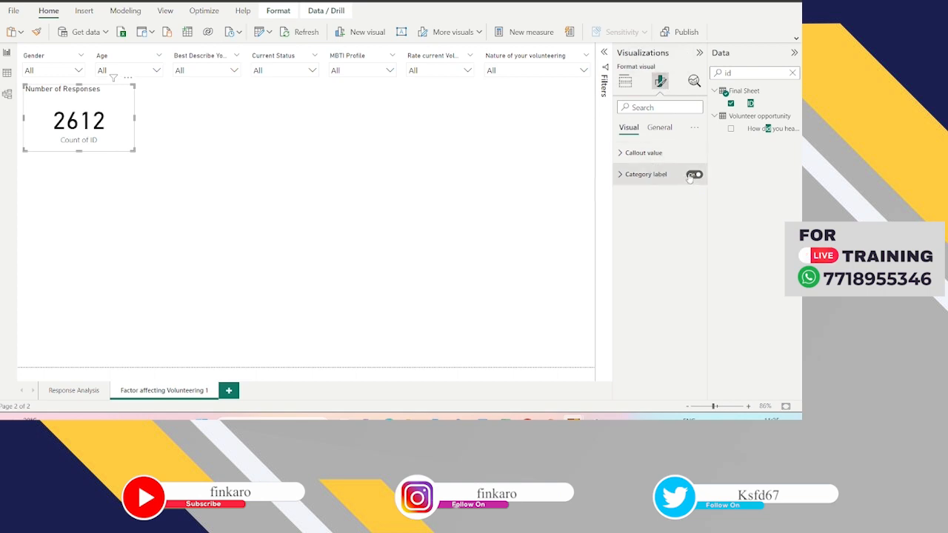
{"action": "left_click", "coordinate": [695, 175]}
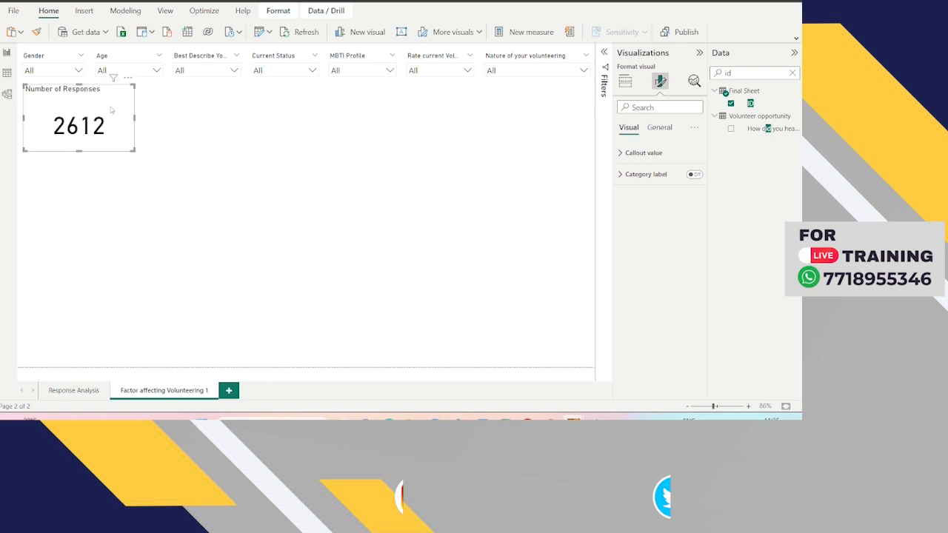
{"action": "left_click", "coordinate": [659, 128]}
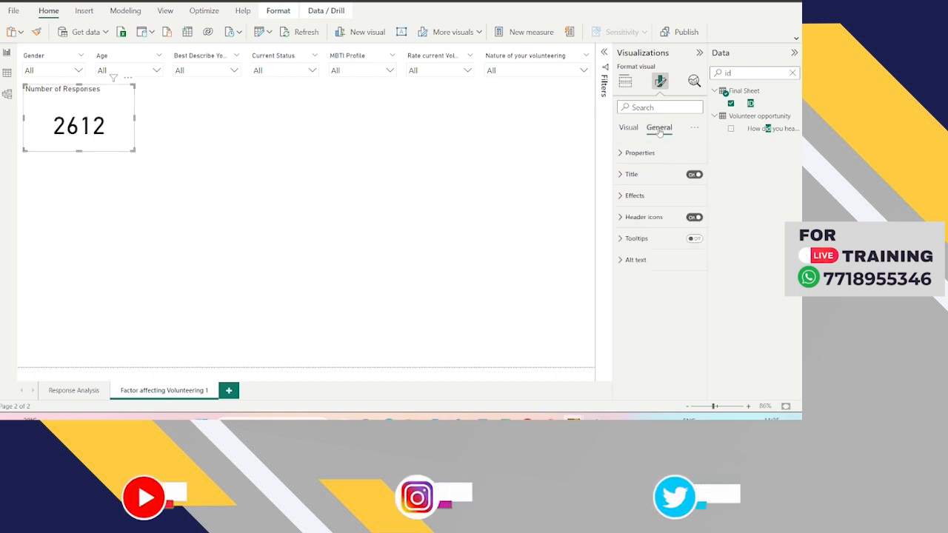
{"action": "left_click", "coordinate": [626, 176]}
{"action": "scroll", "coordinate": [681, 339], "scroll_direction": "down", "scroll_amount": 2}
{"action": "scroll", "coordinate": [681, 339], "scroll_direction": "up", "scroll_amount": 2}
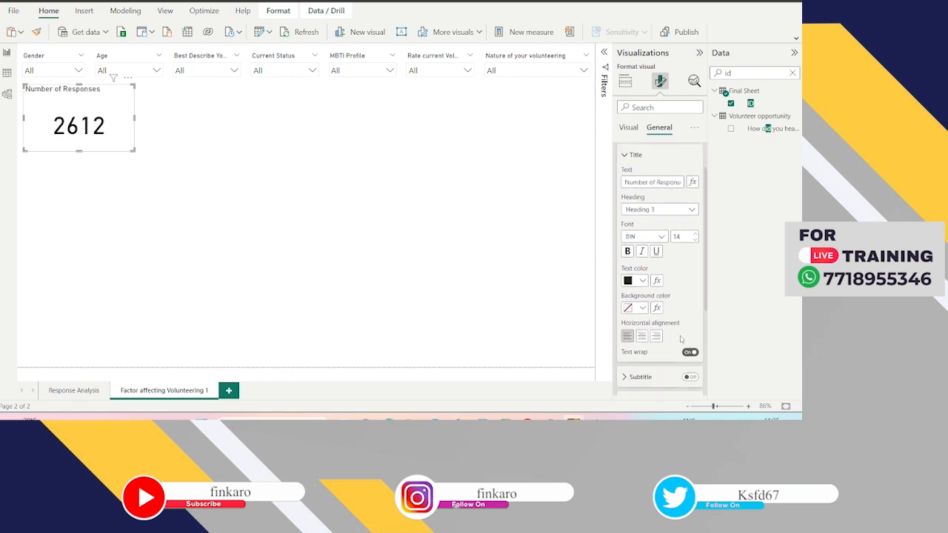
{"action": "left_click", "coordinate": [230, 136]}
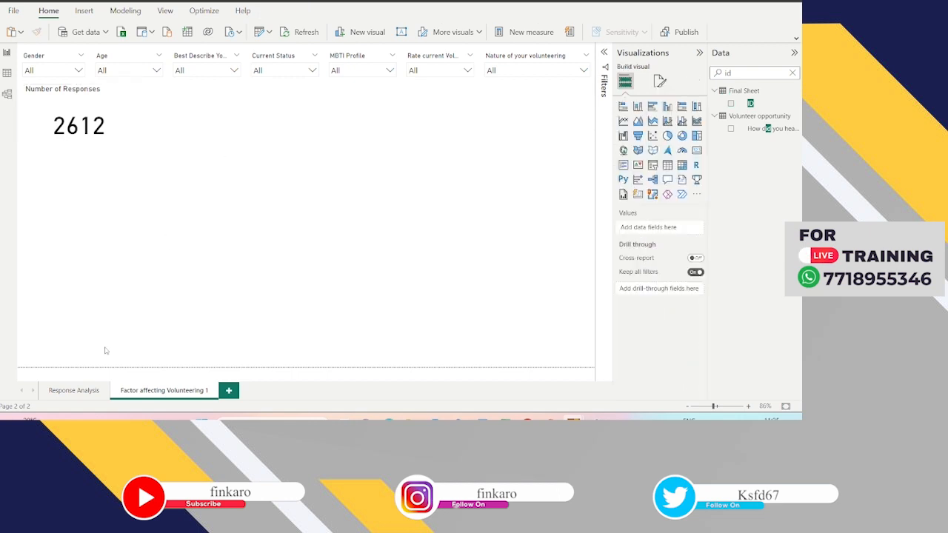
- Check the reference dashboard's volunteering page and add a clustered column chart beside the Number of Responses card on Factor affecting Volunteering 1
{"action": "left_click", "coordinate": [81, 391]}
{"action": "key", "text": "alt+Tab"}
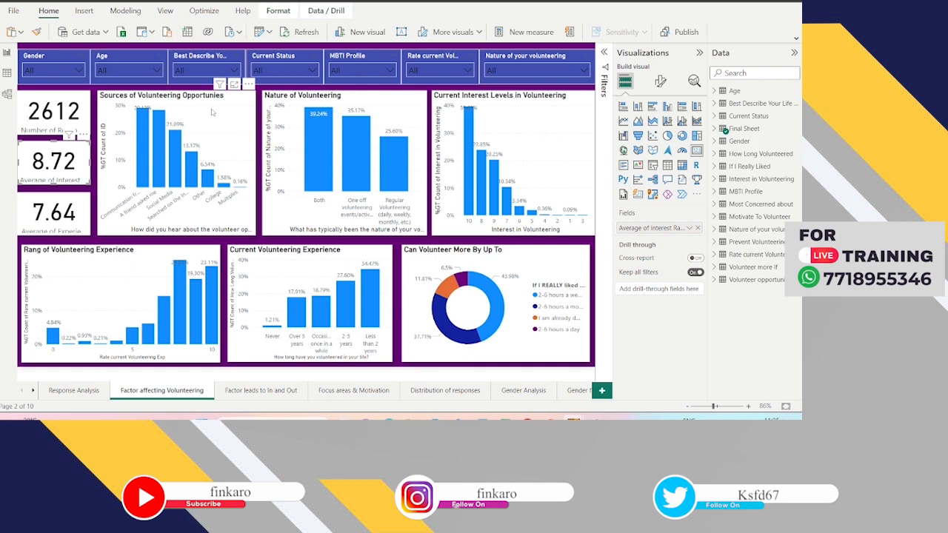
{"action": "key", "text": "alt+Tab"}
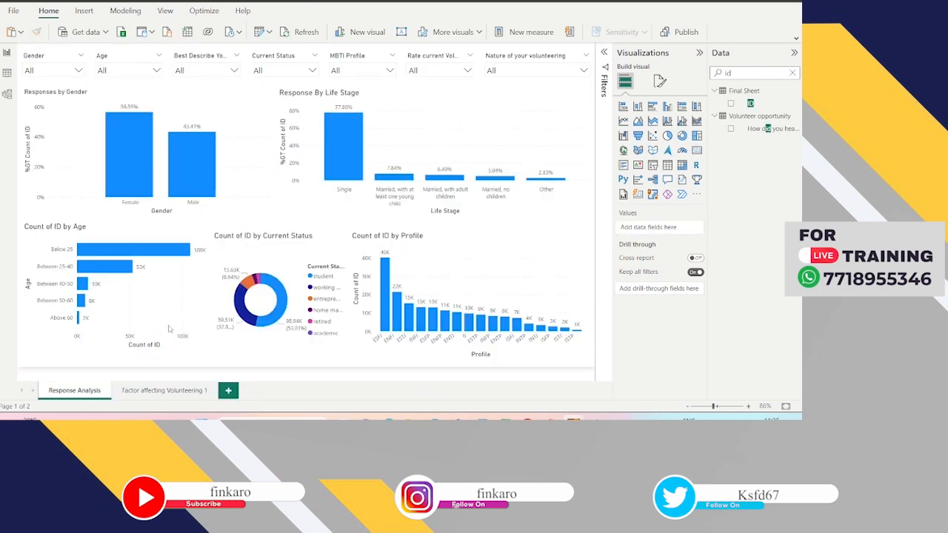
{"action": "key", "text": "alt+Tab"}
{"action": "key", "text": "alt+Tab"}
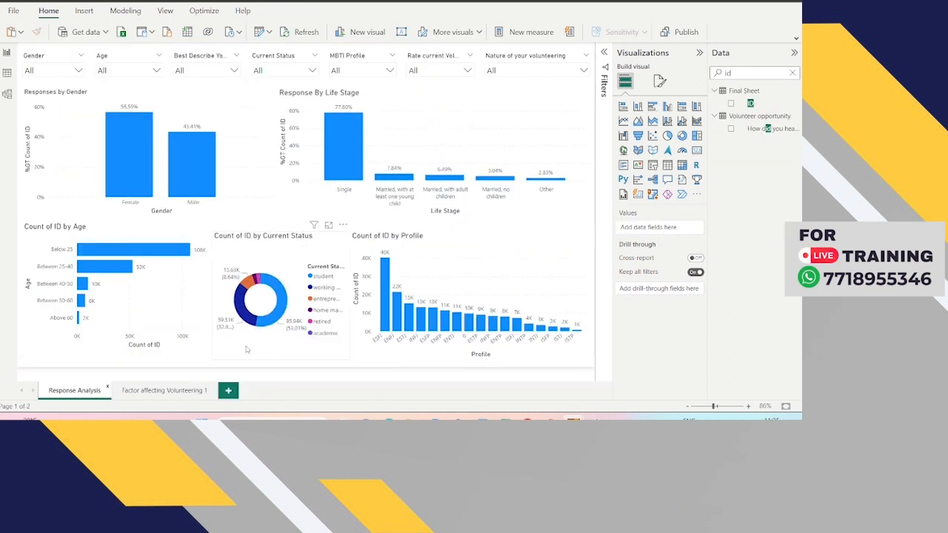
{"action": "left_click", "coordinate": [162, 390]}
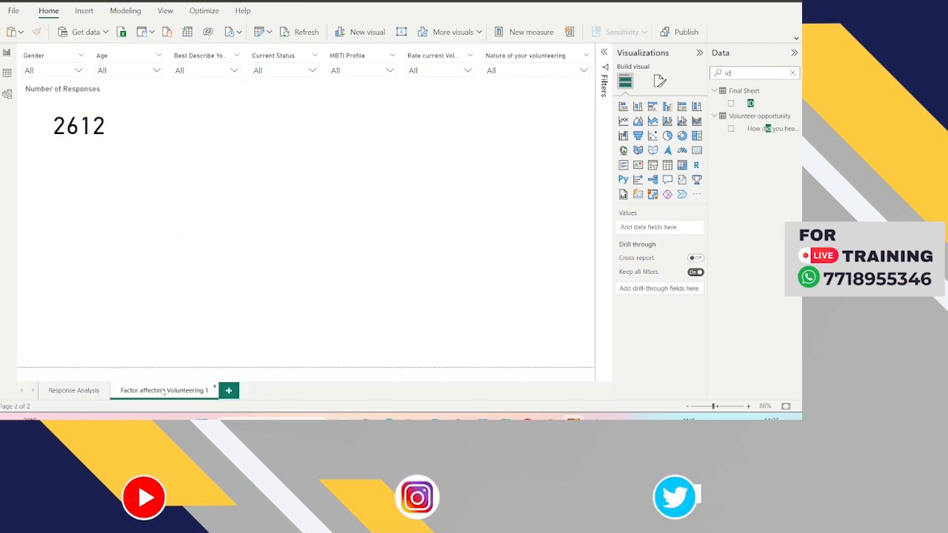
{"action": "left_click", "coordinate": [668, 106]}
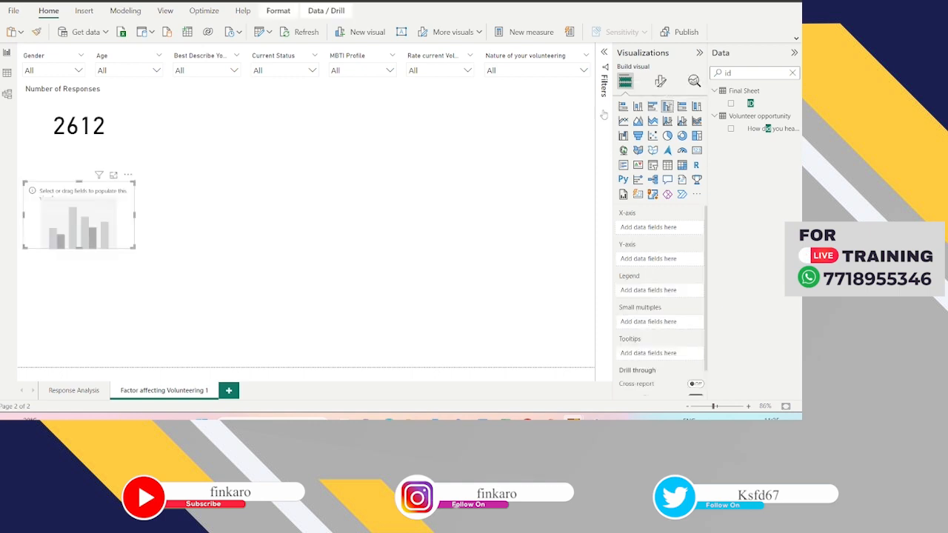
{"action": "left_click_drag", "start_coordinate": [91, 210], "coordinate": [198, 117]}
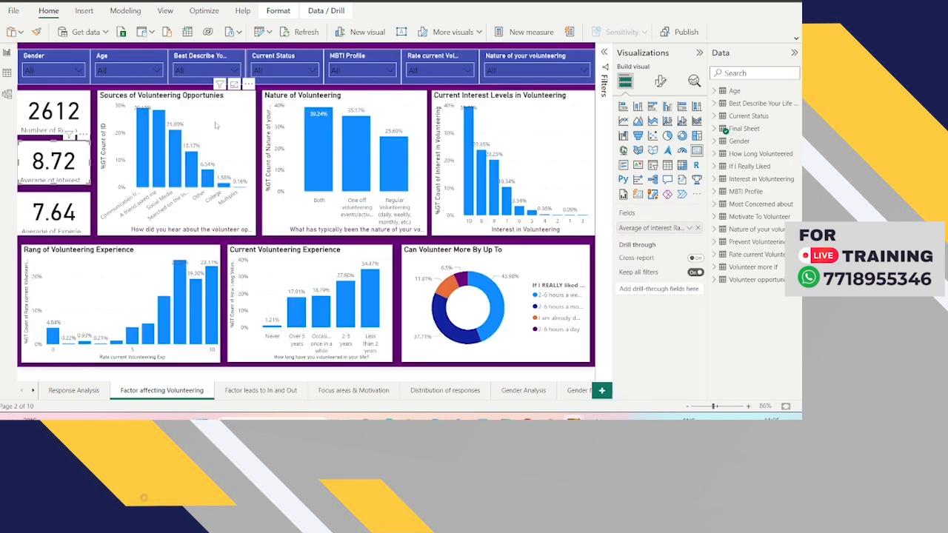
{"action": "left_click", "coordinate": [216, 126]}
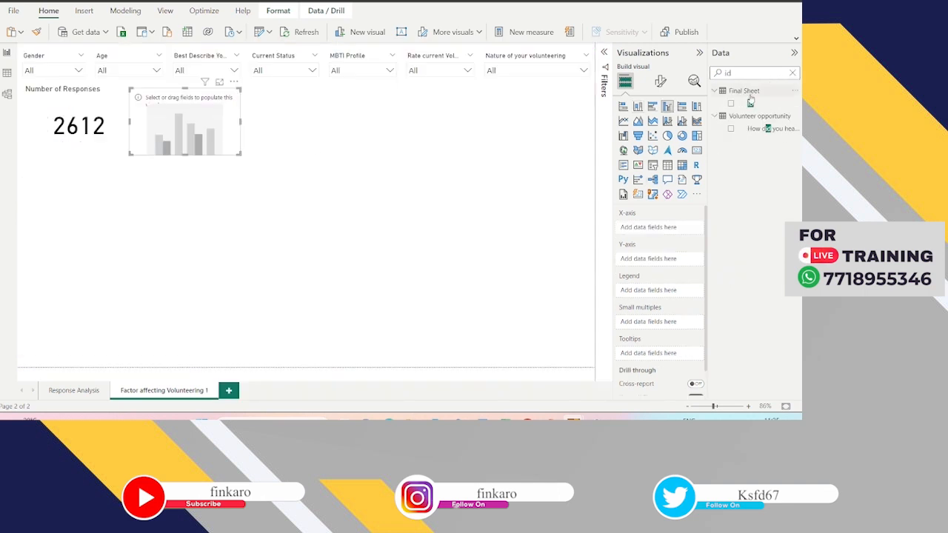
- Plot the count of ID on the chart's Y-axis against the "How did you hear" field from Volunteer opportunity on the X-axis
{"action": "left_click_drag", "start_coordinate": [752, 105], "coordinate": [666, 261]}
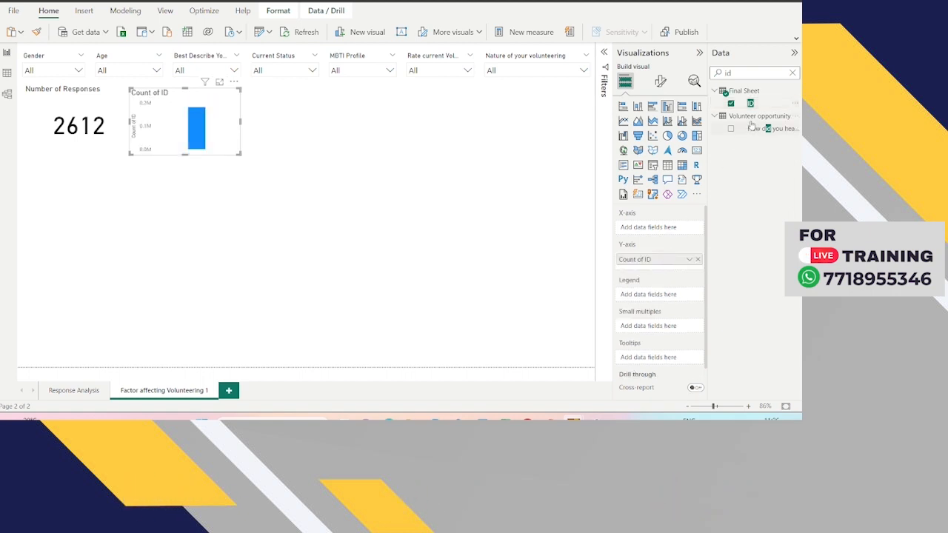
{"action": "left_click", "coordinate": [758, 74]}
{"action": "key", "text": "BackSpace"}
{"action": "key", "text": "BackSpace"}
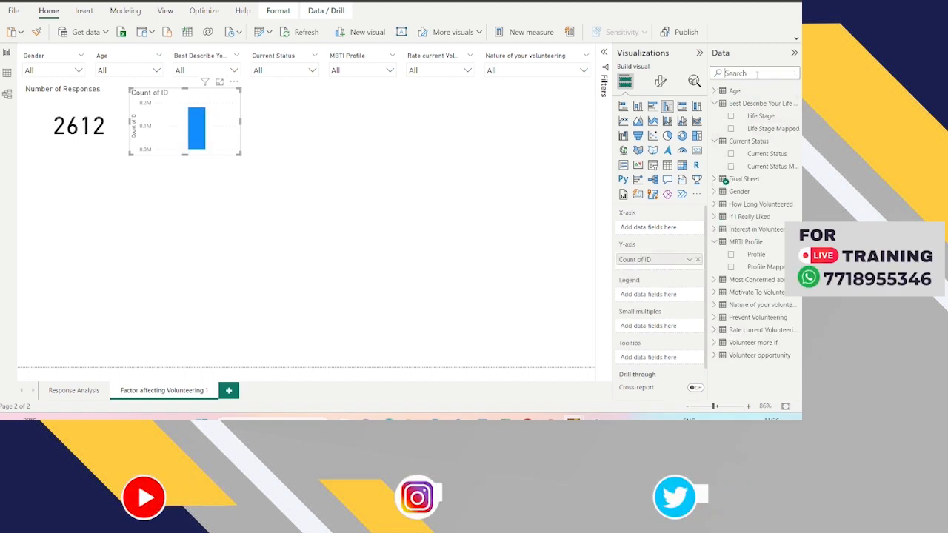
{"action": "left_click", "coordinate": [714, 103]}
{"action": "left_click", "coordinate": [714, 116]}
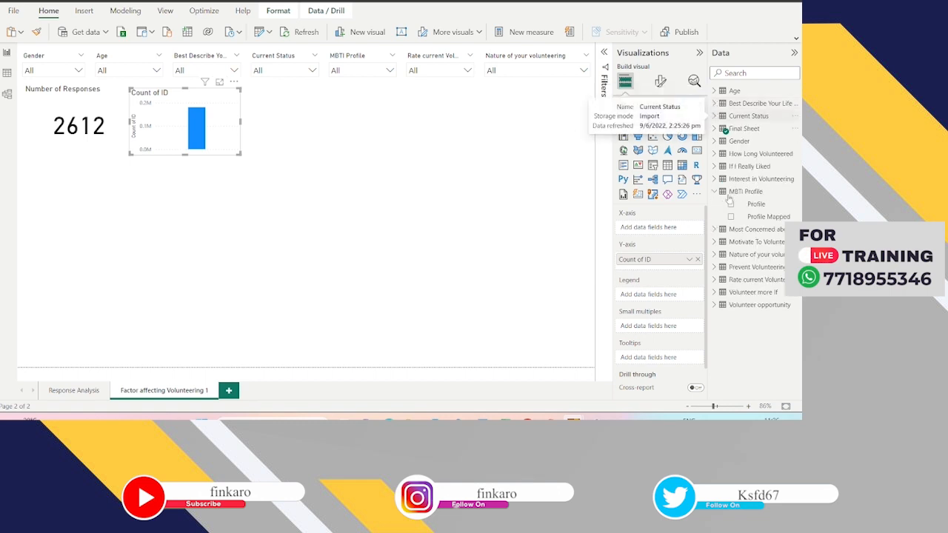
{"action": "left_click", "coordinate": [714, 305]}
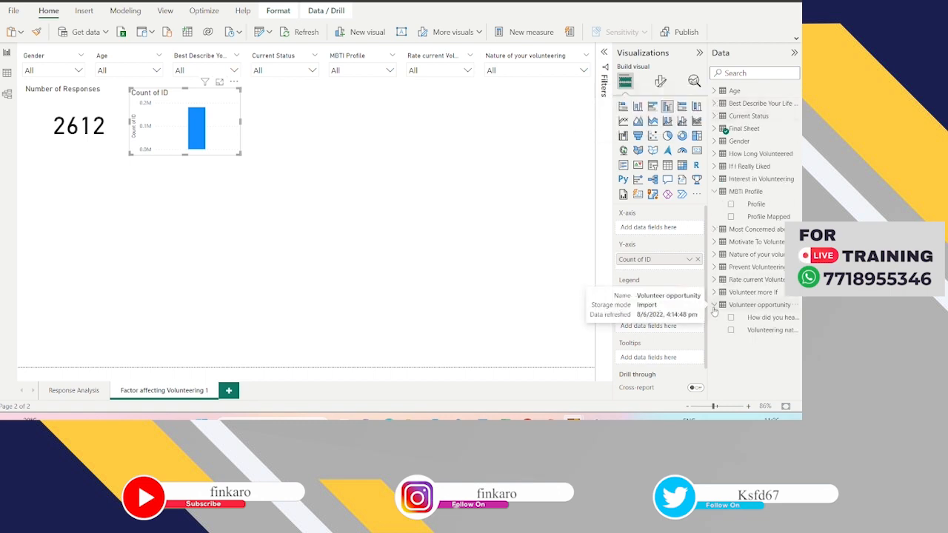
{"action": "left_click_drag", "start_coordinate": [756, 318], "coordinate": [683, 227]}
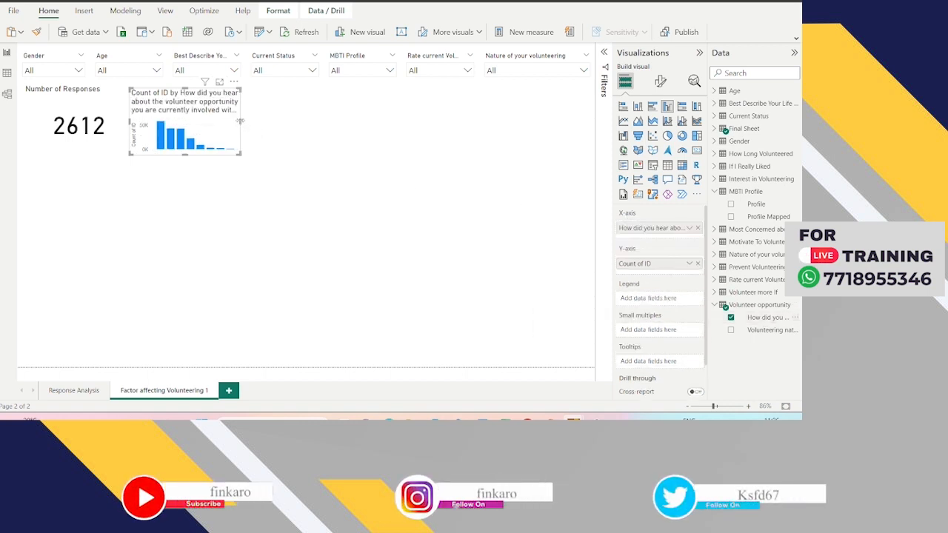
- Enlarge the volunteer opportunity column chart to about twice its width and height and turn on its data labels
{"action": "left_click_drag", "start_coordinate": [262, 124], "coordinate": [361, 136]}
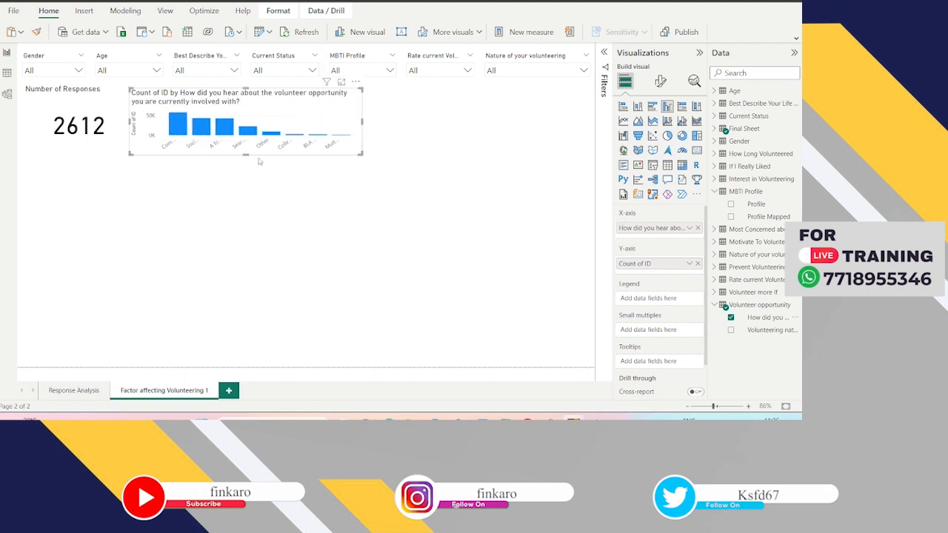
{"action": "left_click_drag", "start_coordinate": [245, 154], "coordinate": [241, 221]}
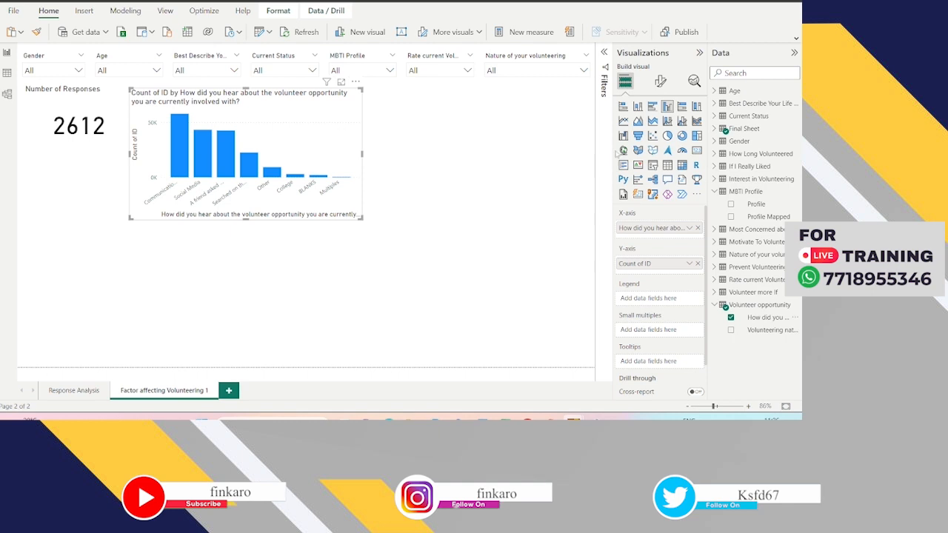
{"action": "left_click", "coordinate": [660, 80]}
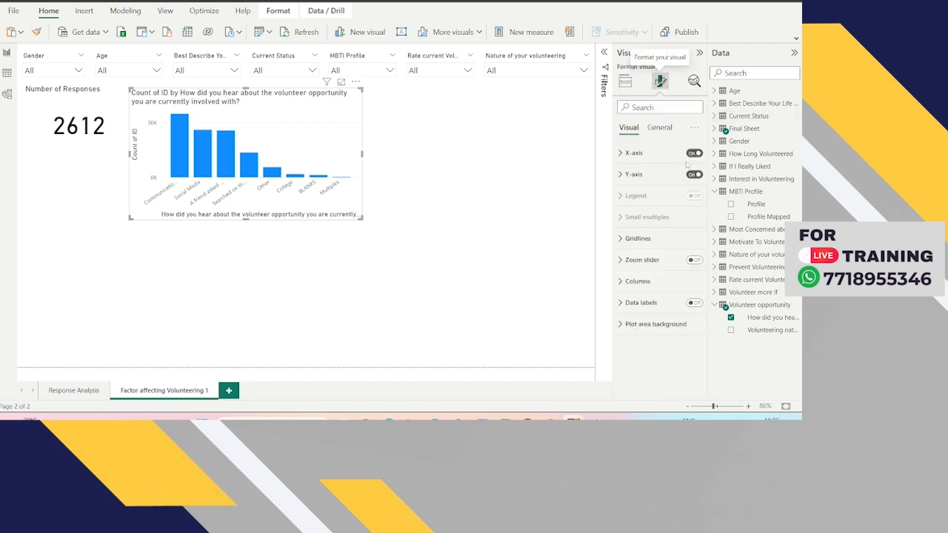
{"action": "left_click", "coordinate": [695, 303]}
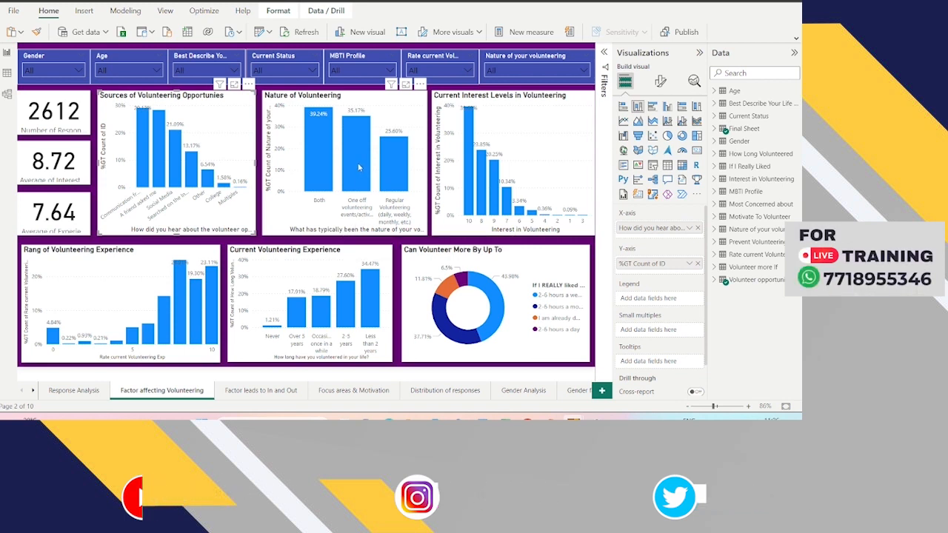
- Copy the Nature of Volunteering chart from the reference dashboard onto Factor affecting Volunteering 1 and place it beside the volunteer opportunity chart
{"action": "mouse_move", "coordinate": [359, 168]}
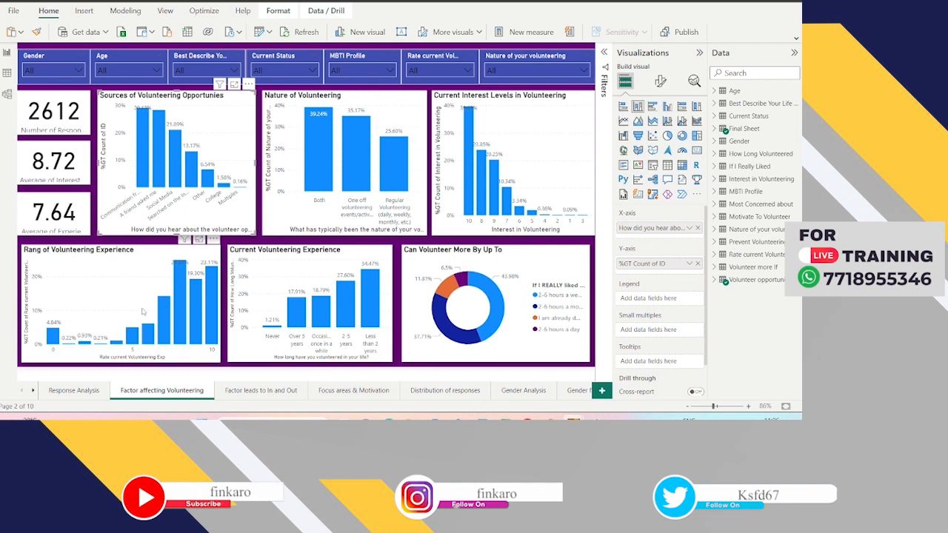
{"action": "left_click", "coordinate": [384, 105]}
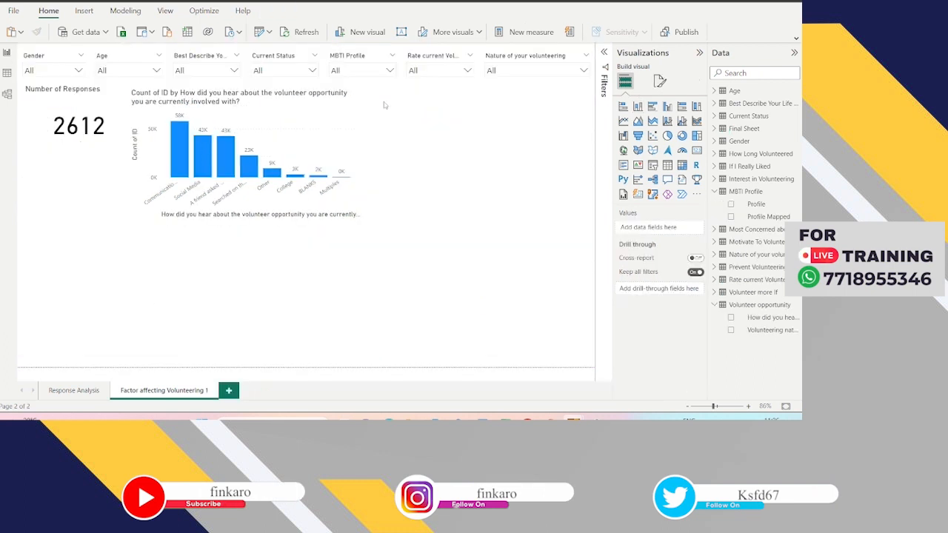
{"action": "key", "text": "ctrl+v"}
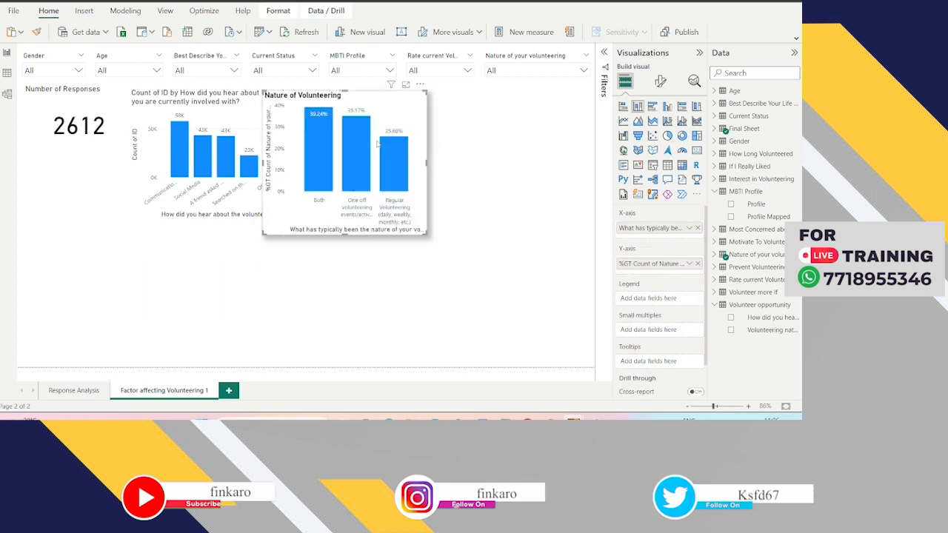
{"action": "left_click_drag", "start_coordinate": [406, 107], "coordinate": [541, 115]}
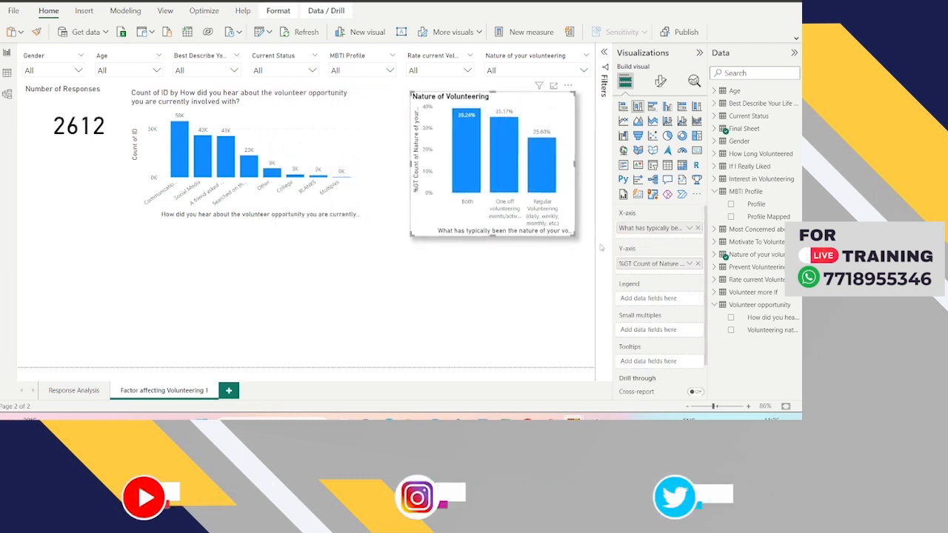
- Turn on the shadow effect for the volunteer opportunity column chart
{"action": "left_click", "coordinate": [343, 143]}
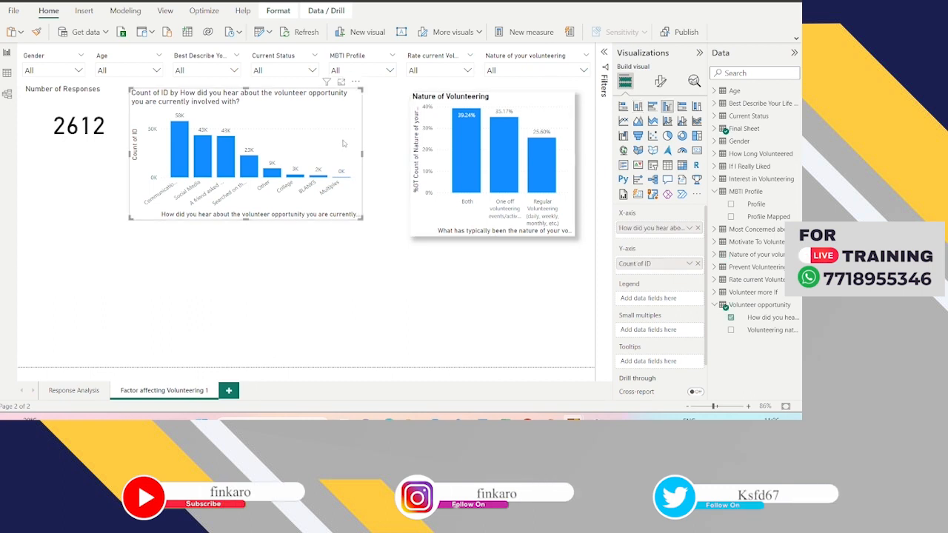
{"action": "left_click", "coordinate": [661, 81]}
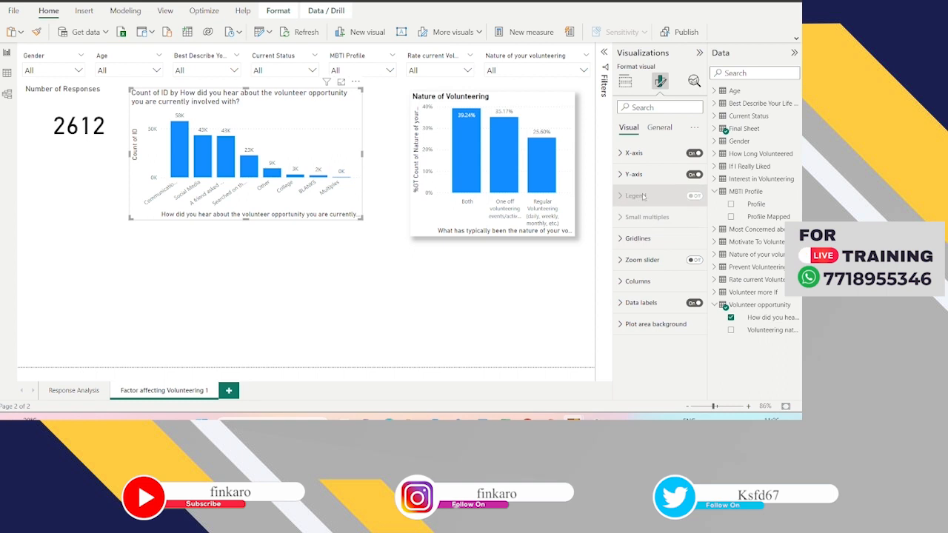
{"action": "left_click", "coordinate": [659, 129]}
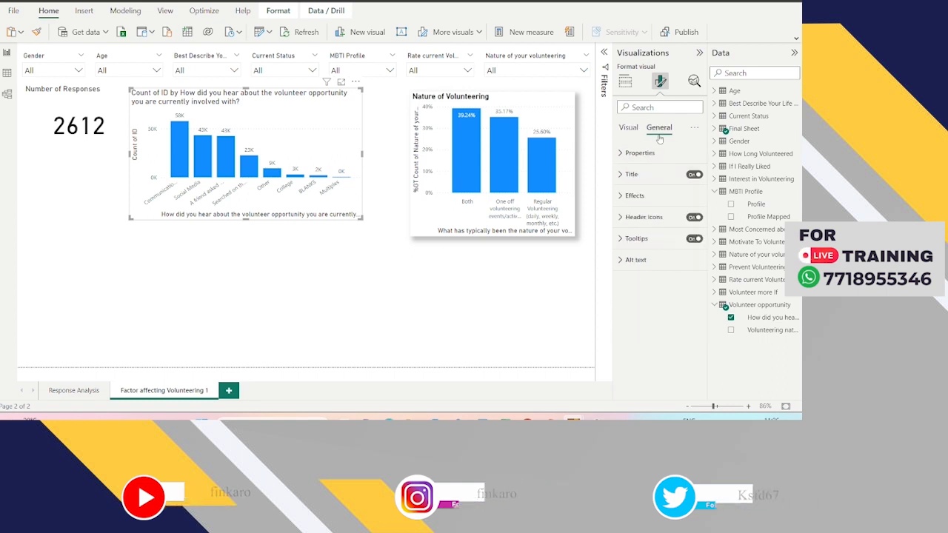
{"action": "left_click", "coordinate": [624, 199]}
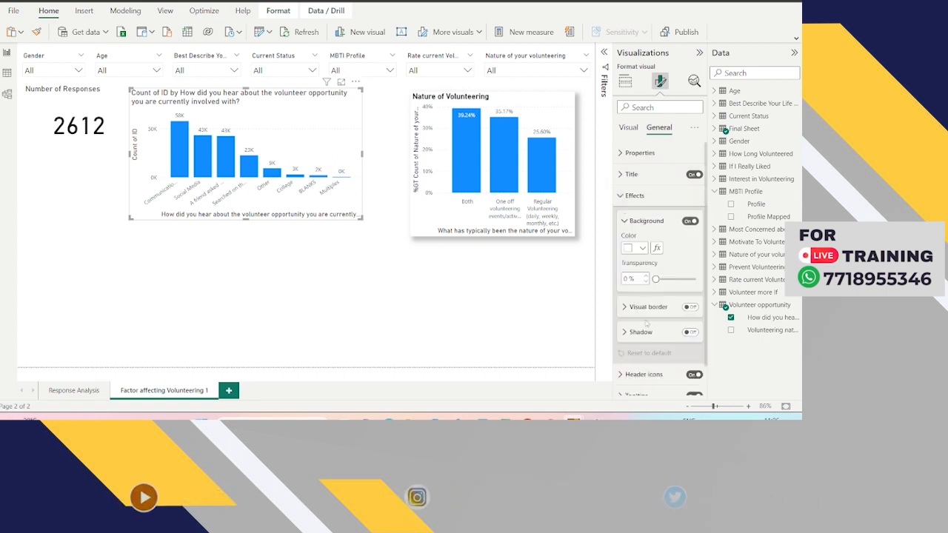
{"action": "left_click", "coordinate": [690, 334]}
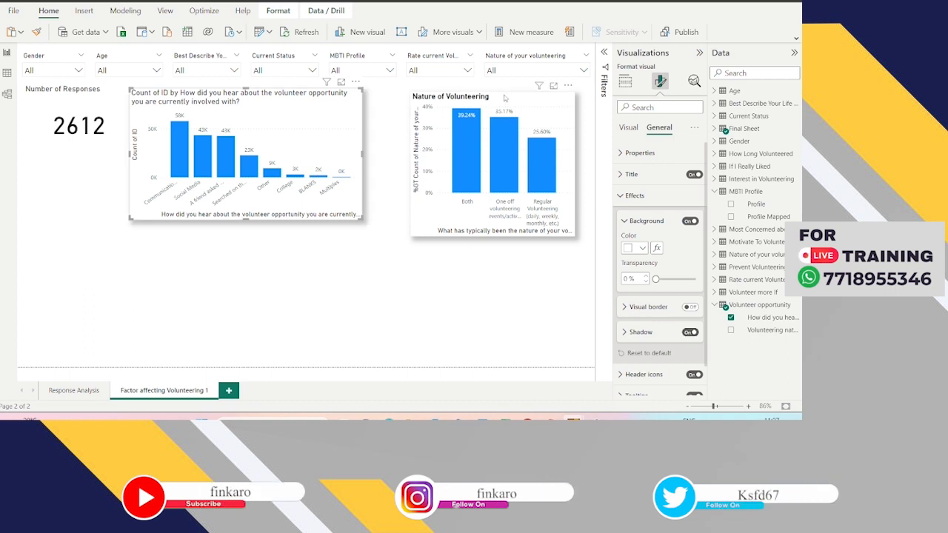
- Align the Nature of Volunteering chart with the volunteer opportunity chart at the same height, and narrow the Number of Responses card to clear its neighbour
{"action": "left_click_drag", "start_coordinate": [510, 99], "coordinate": [480, 95]}
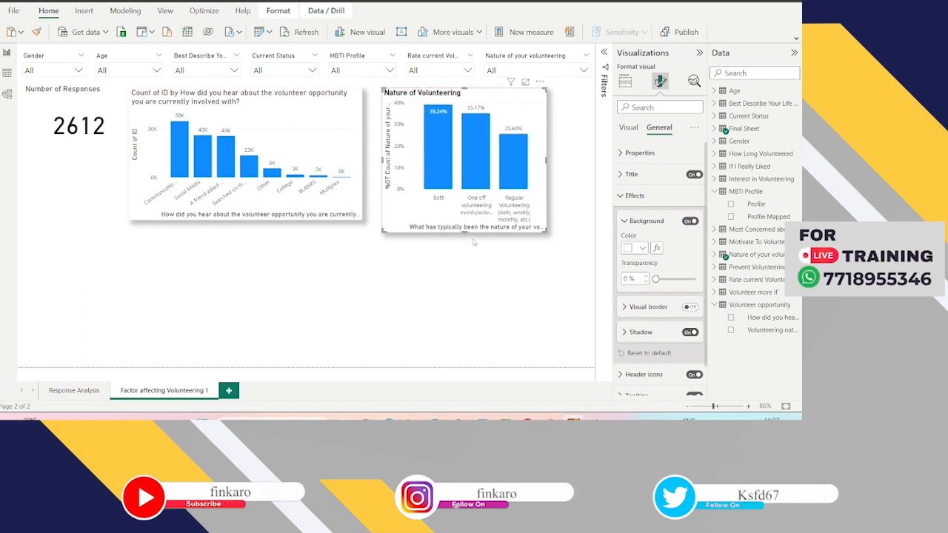
{"action": "left_click_drag", "start_coordinate": [464, 232], "coordinate": [464, 220]}
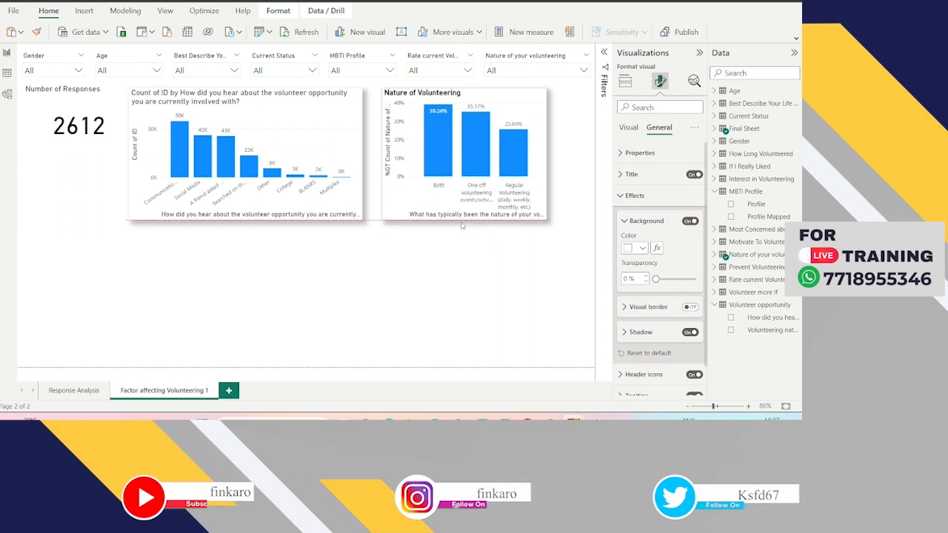
{"action": "left_click", "coordinate": [61, 143]}
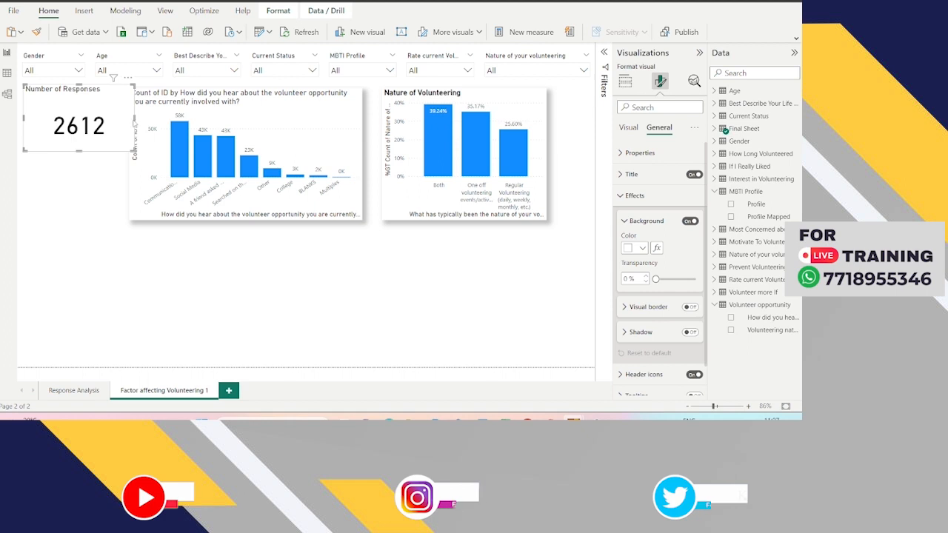
{"action": "left_click_drag", "start_coordinate": [134, 128], "coordinate": [123, 123]}
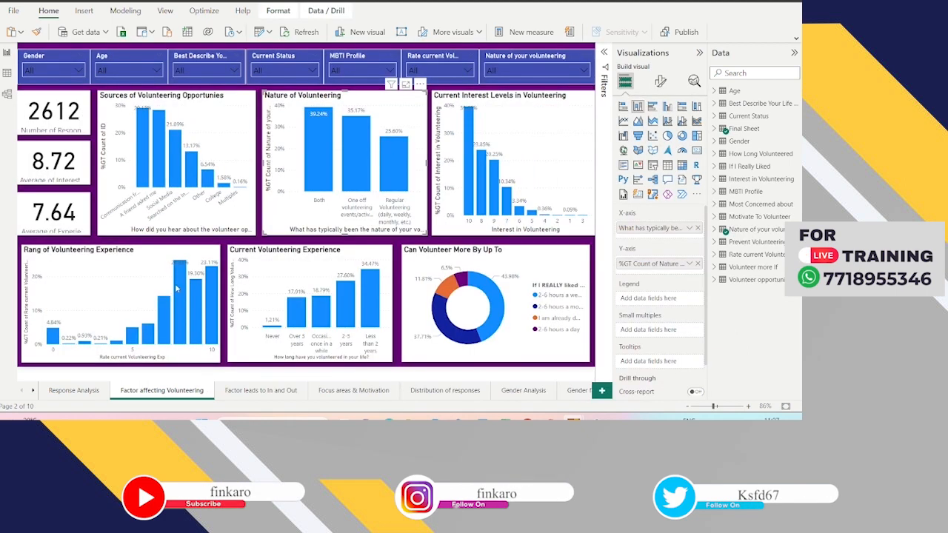
- Copy the Current Interest Levels in Volunteering chart from the reference dashboard and place it below the Number of Responses card
{"action": "left_click", "coordinate": [536, 154]}
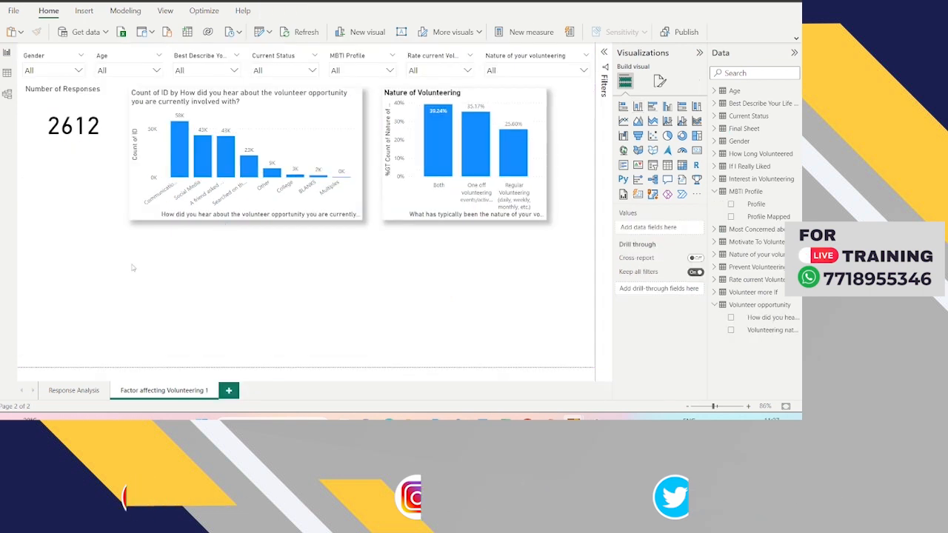
{"action": "key", "text": "ctrl+v"}
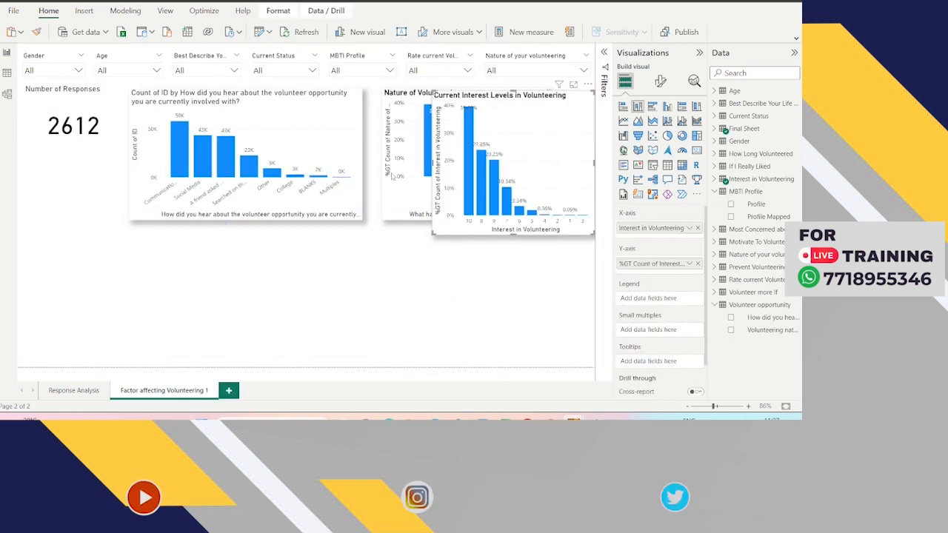
{"action": "left_click_drag", "start_coordinate": [544, 123], "coordinate": [128, 256]}
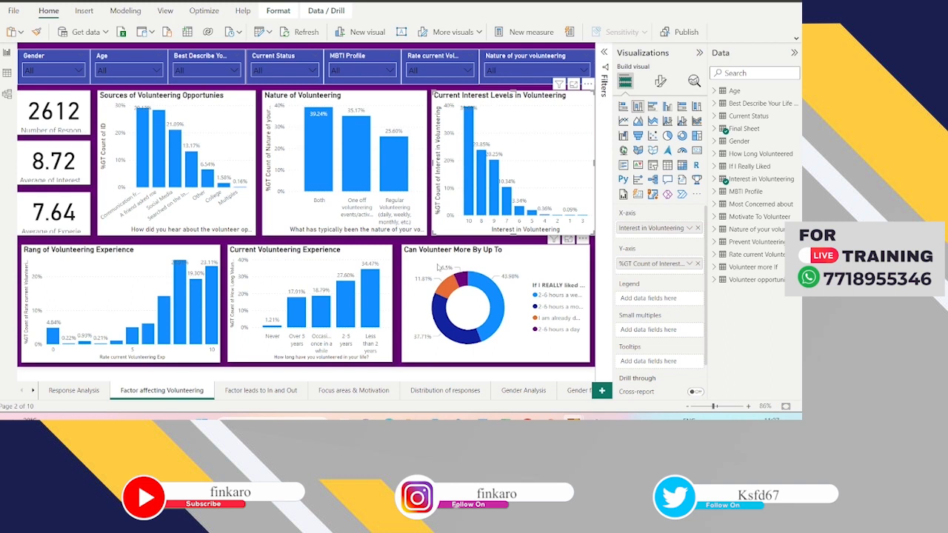
- Copy the Can Volunteer More By Up To donut chart from the reference dashboard and place it beside the Current Interest Levels chart
{"action": "left_click", "coordinate": [504, 267]}
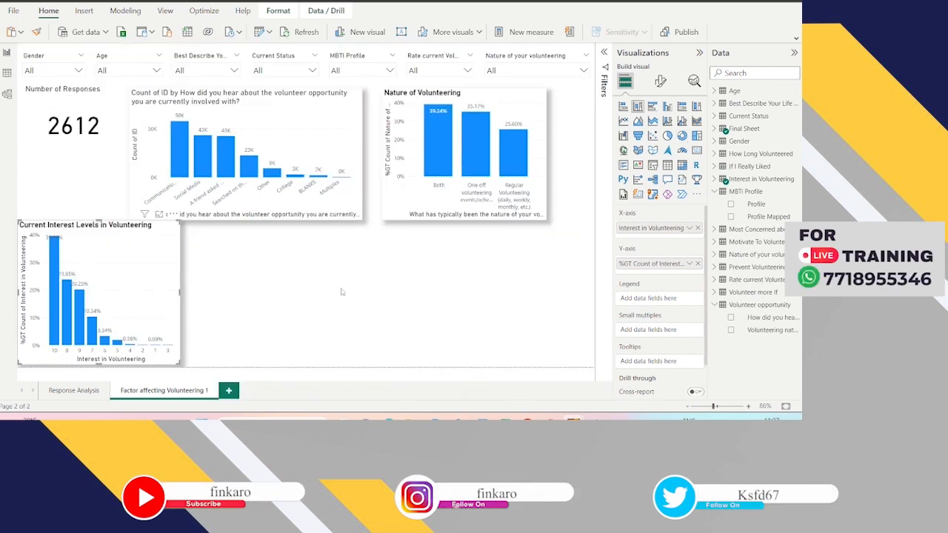
{"action": "key", "text": "ctrl+v"}
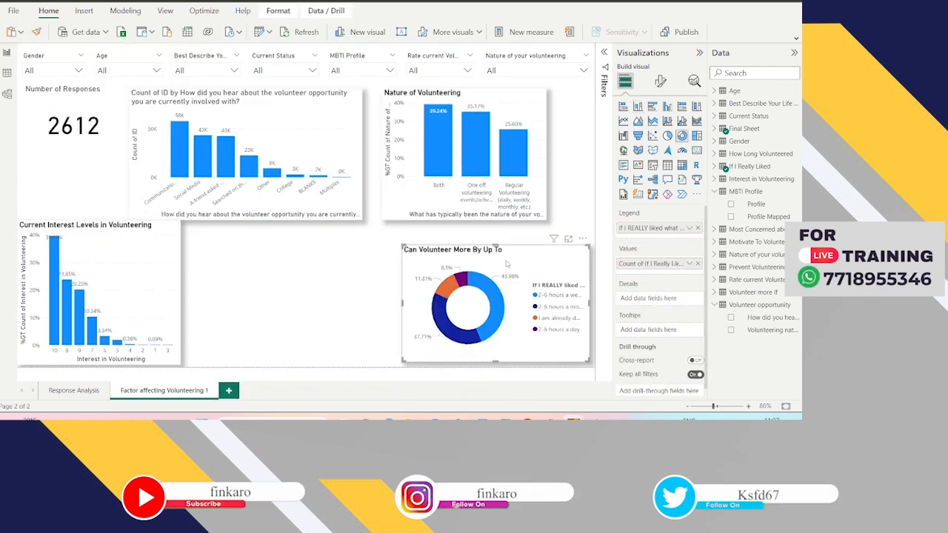
{"action": "left_click_drag", "start_coordinate": [517, 261], "coordinate": [326, 259]}
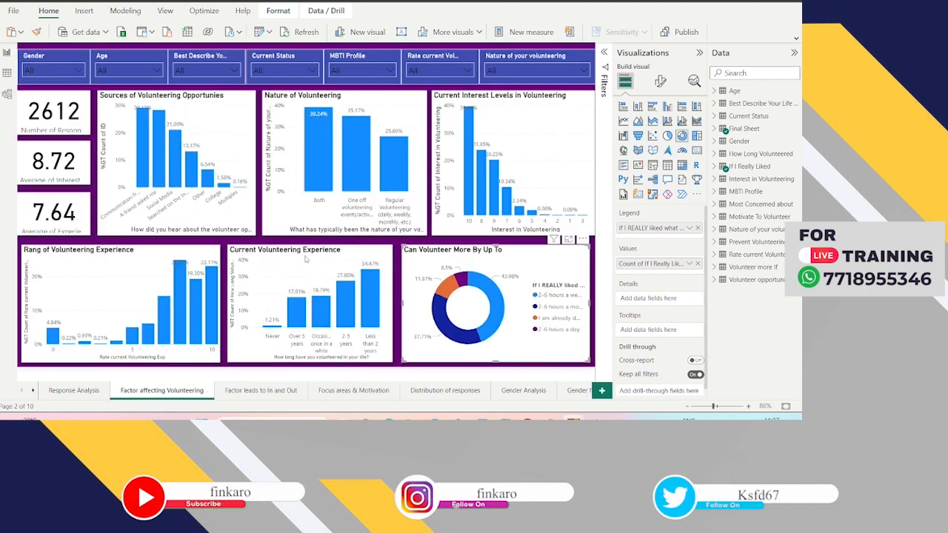
- Check the reference dashboard's Factor leads to In and Out page, and add a new report page with a clustered bar chart
{"action": "left_click", "coordinate": [260, 390]}
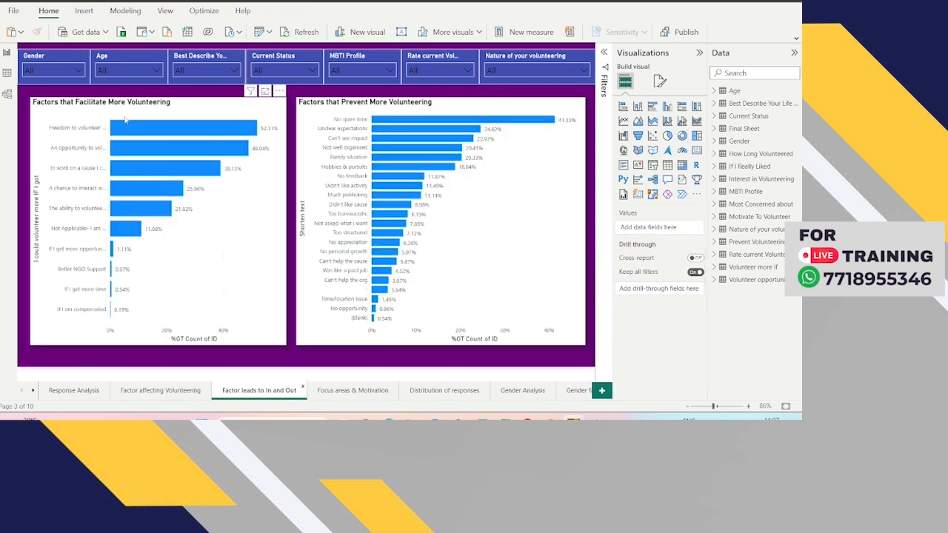
{"action": "left_click", "coordinate": [227, 261]}
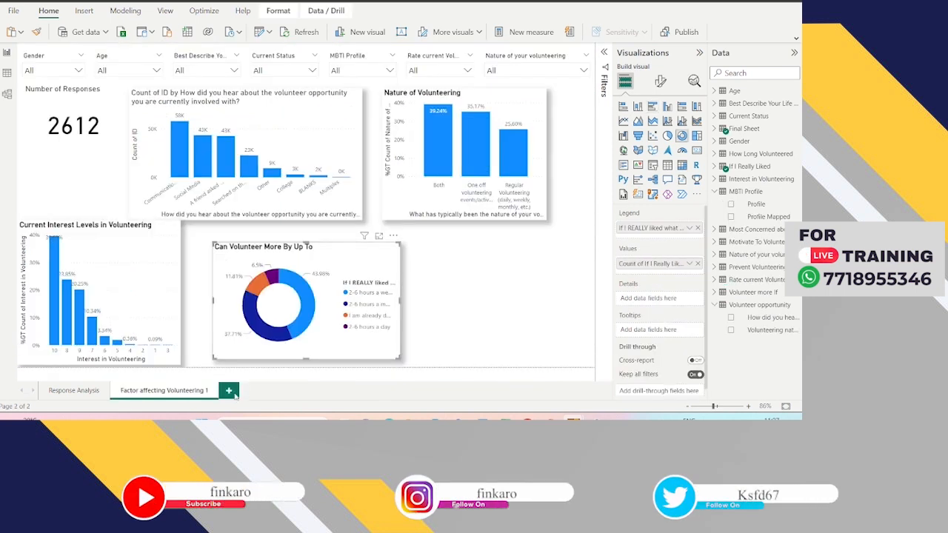
{"action": "left_click", "coordinate": [229, 391]}
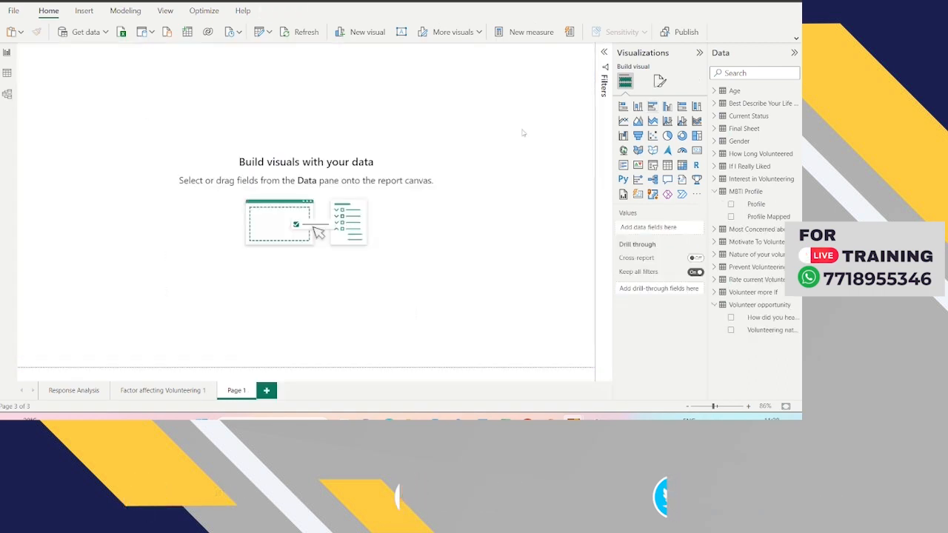
{"action": "left_click", "coordinate": [652, 106]}
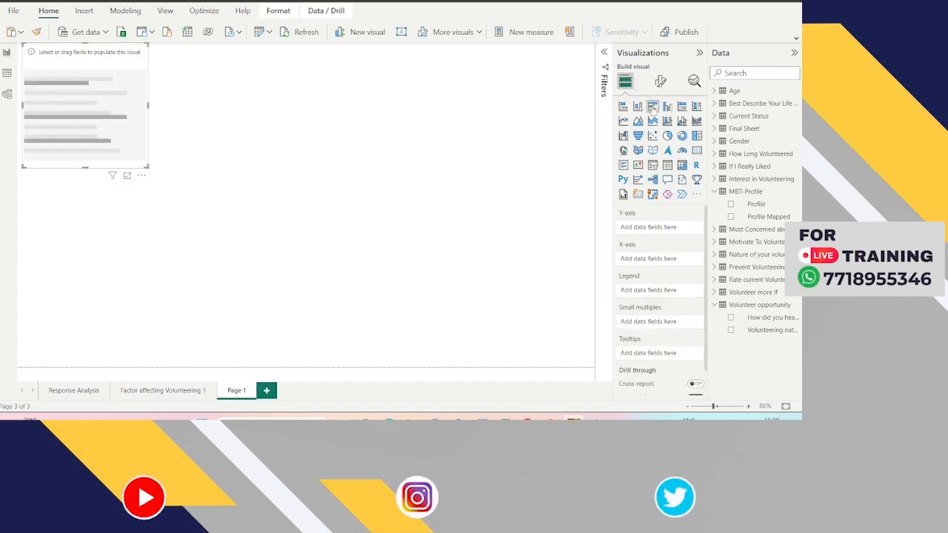
{"action": "left_click", "coordinate": [744, 72]}
{"action": "type", "text": "id"}
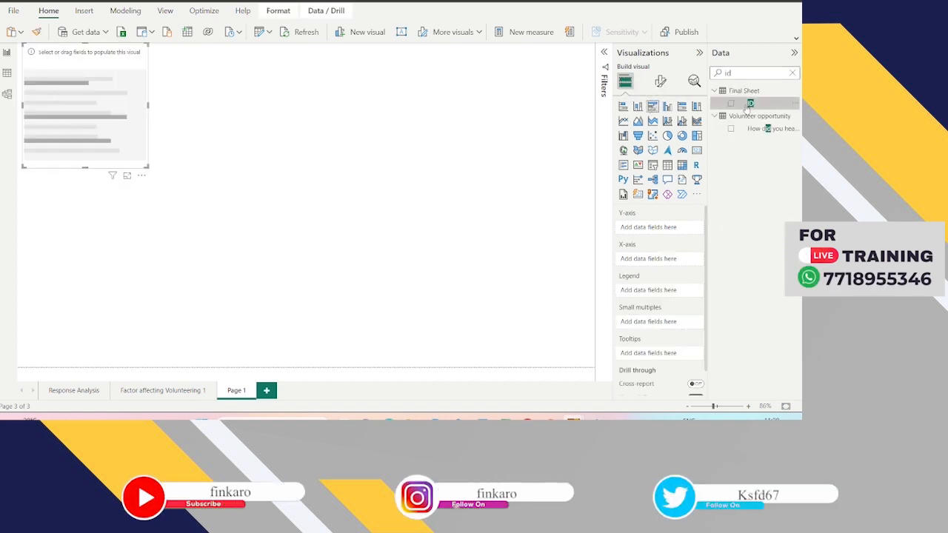
{"action": "left_click_drag", "start_coordinate": [748, 108], "coordinate": [662, 229]}
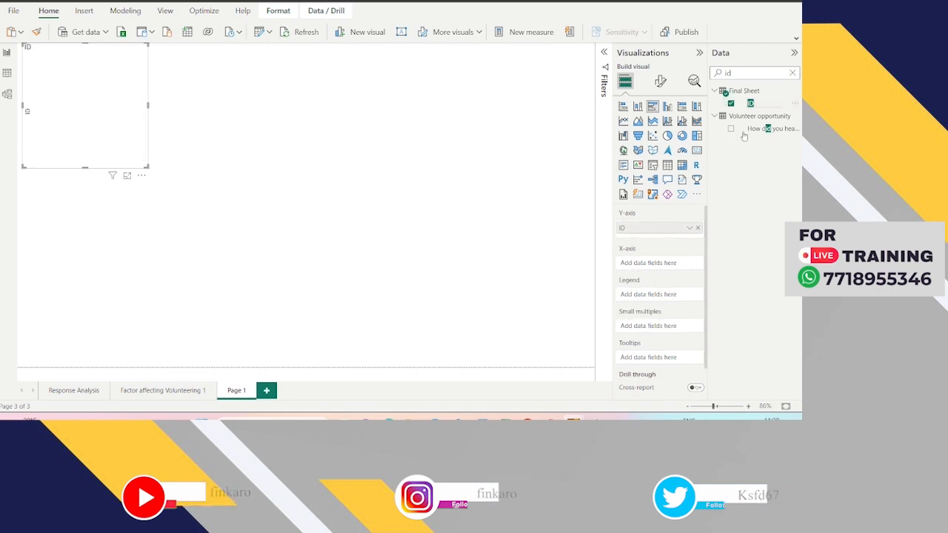
{"action": "key", "text": "BackSpace"}
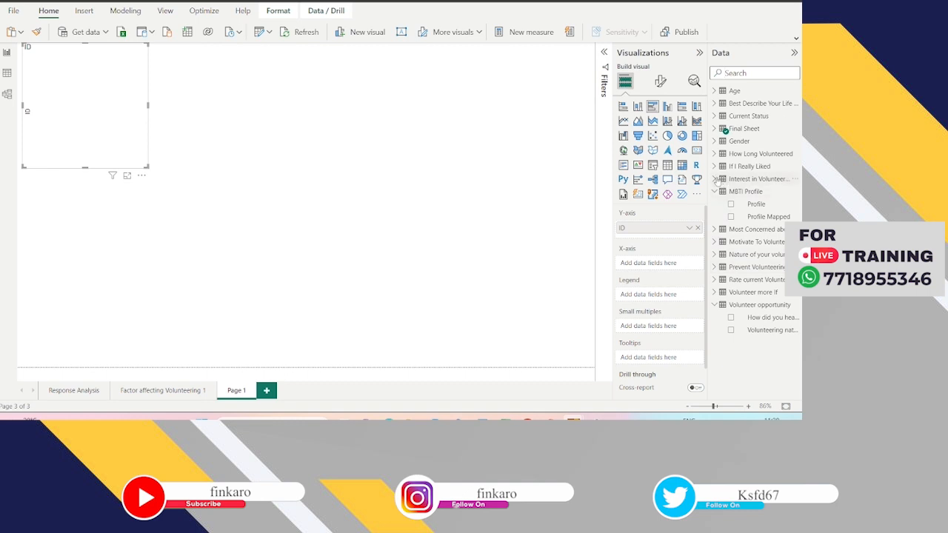
{"action": "left_click", "coordinate": [716, 180]}
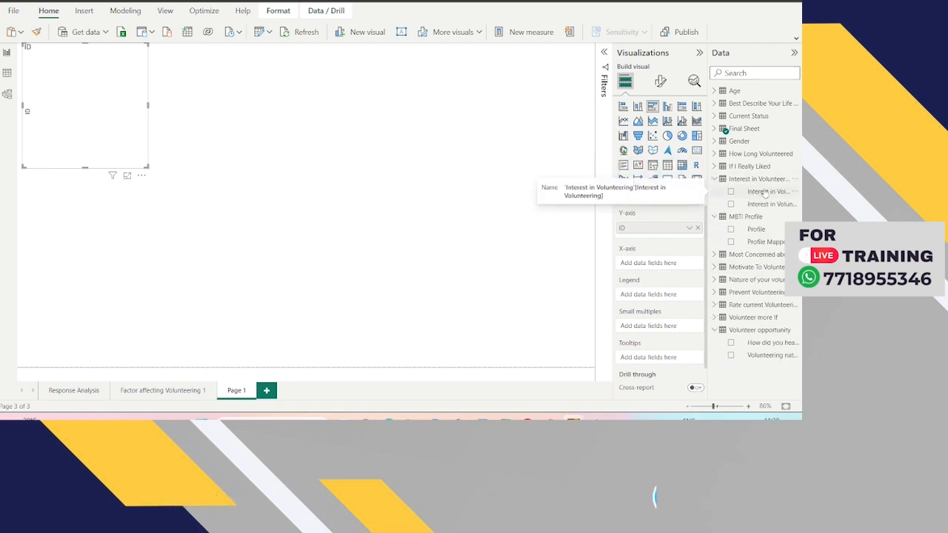
{"action": "left_click", "coordinate": [715, 268]}
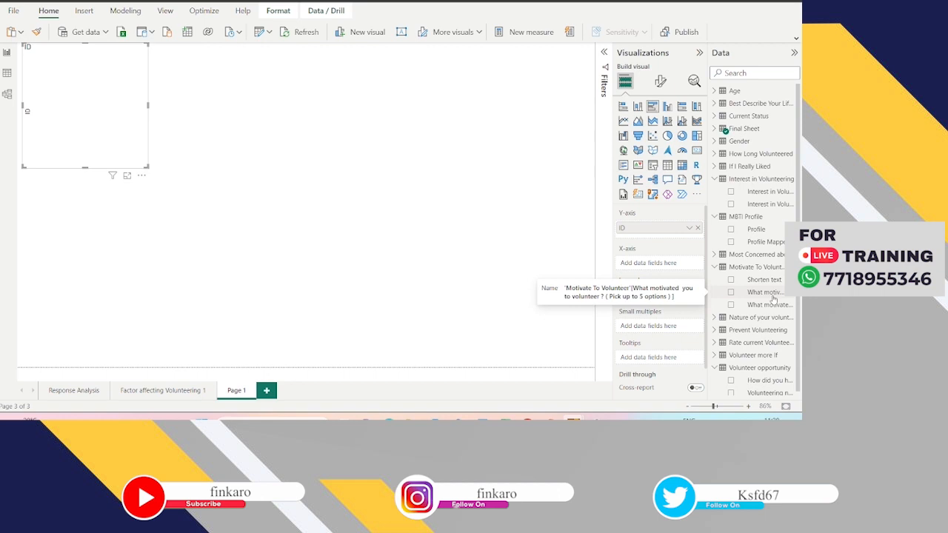
{"action": "left_click_drag", "start_coordinate": [775, 295], "coordinate": [692, 270]}
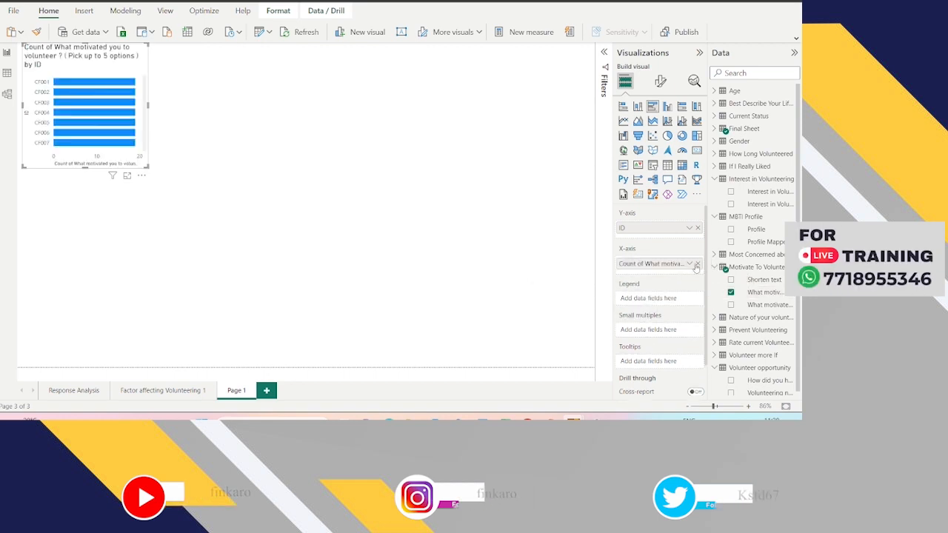
{"action": "left_click", "coordinate": [691, 264]}
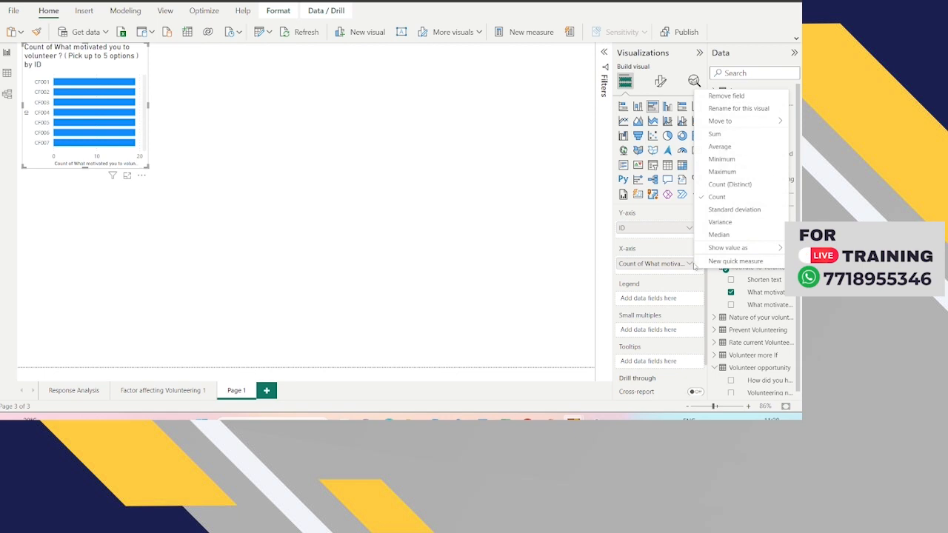
{"action": "left_click", "coordinate": [690, 263]}
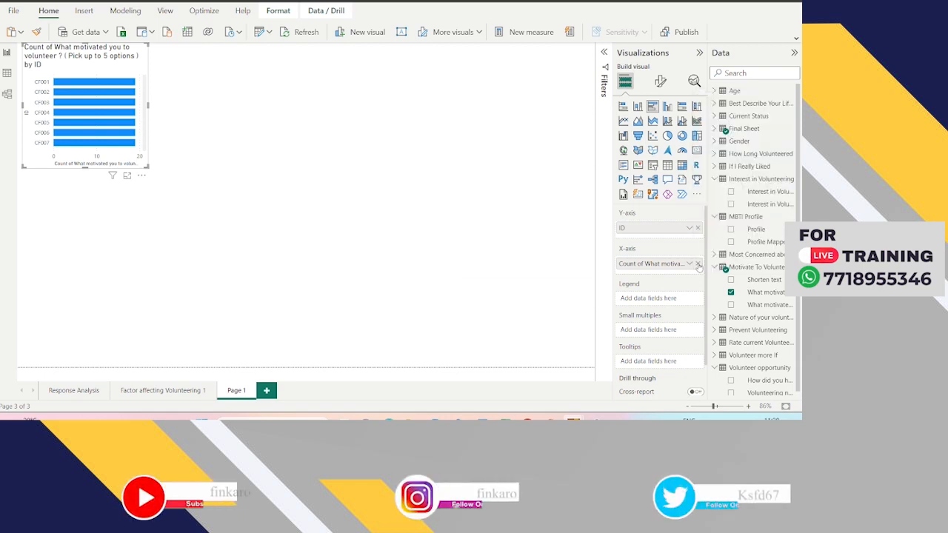
{"action": "left_click", "coordinate": [698, 265]}
{"action": "left_click_drag", "start_coordinate": [763, 307], "coordinate": [671, 268]}
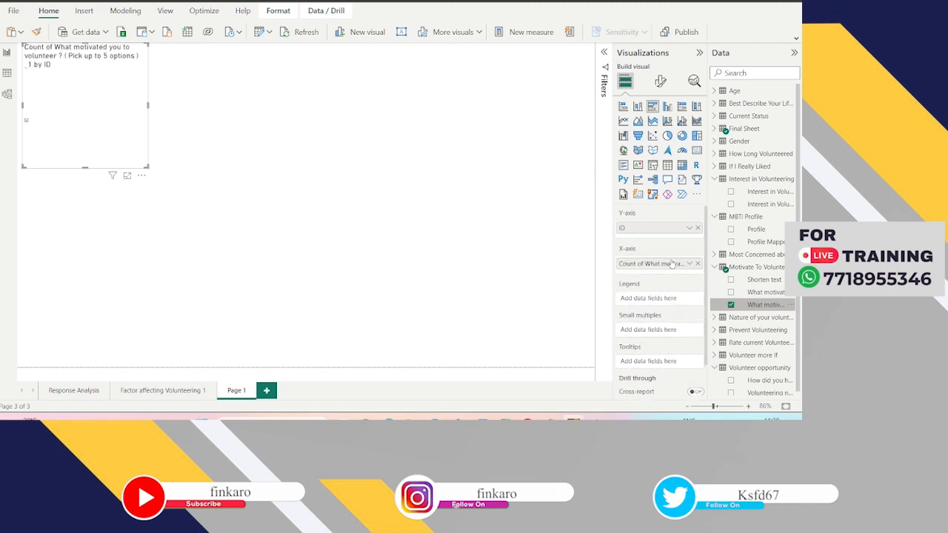
{"action": "left_click", "coordinate": [697, 264]}
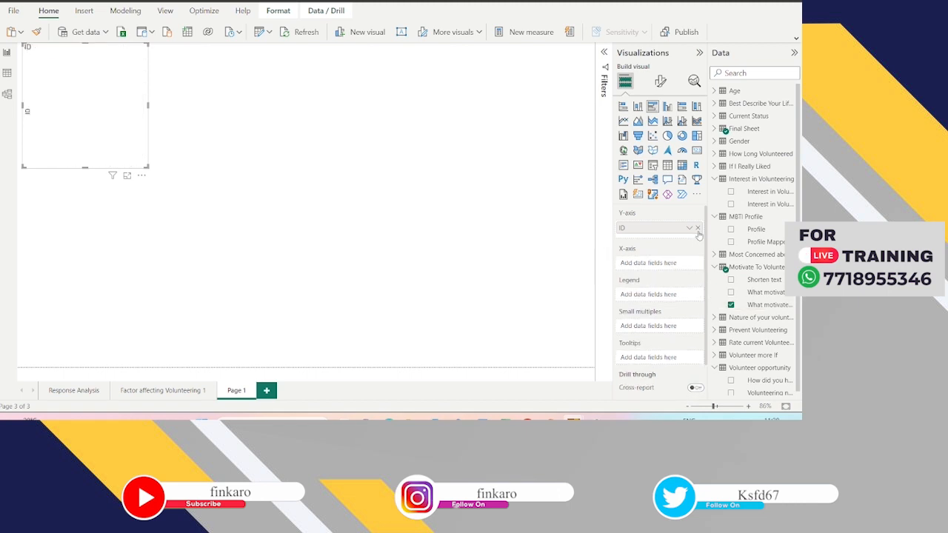
{"action": "left_click", "coordinate": [697, 228]}
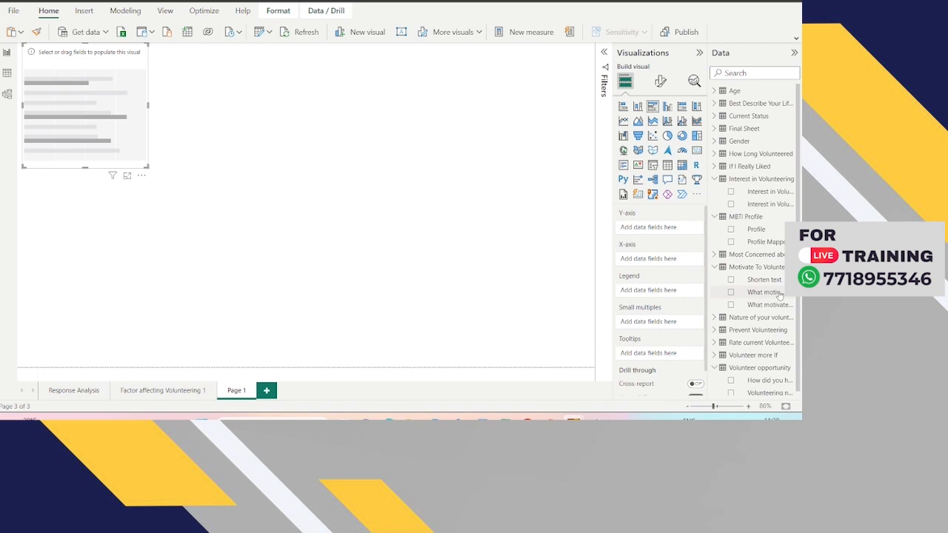
- Plot the count of ID against "What motivated you to volunteer ? ( Pick up to 5 options )_1" on the Y-axis and enlarge the chart to about double size
{"action": "left_click_drag", "start_coordinate": [766, 304], "coordinate": [659, 230]}
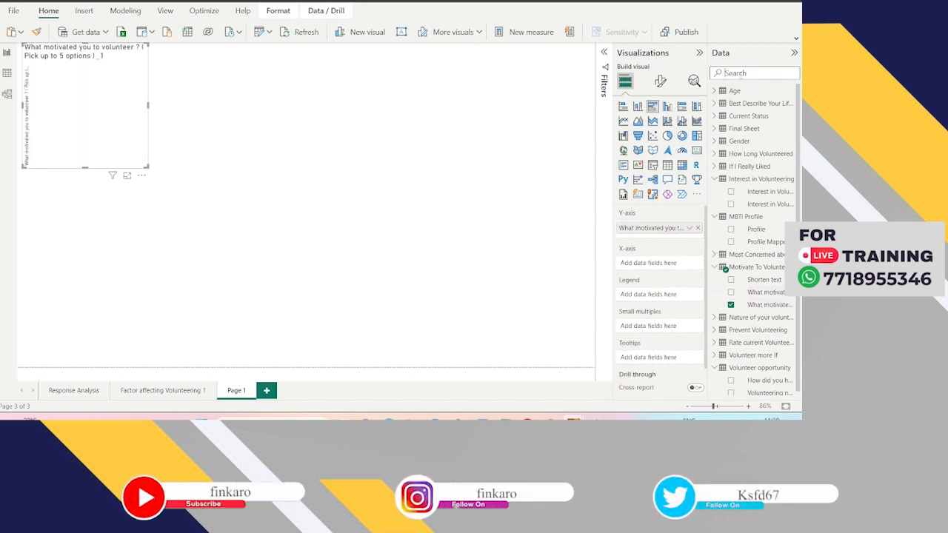
{"action": "type", "text": "id"}
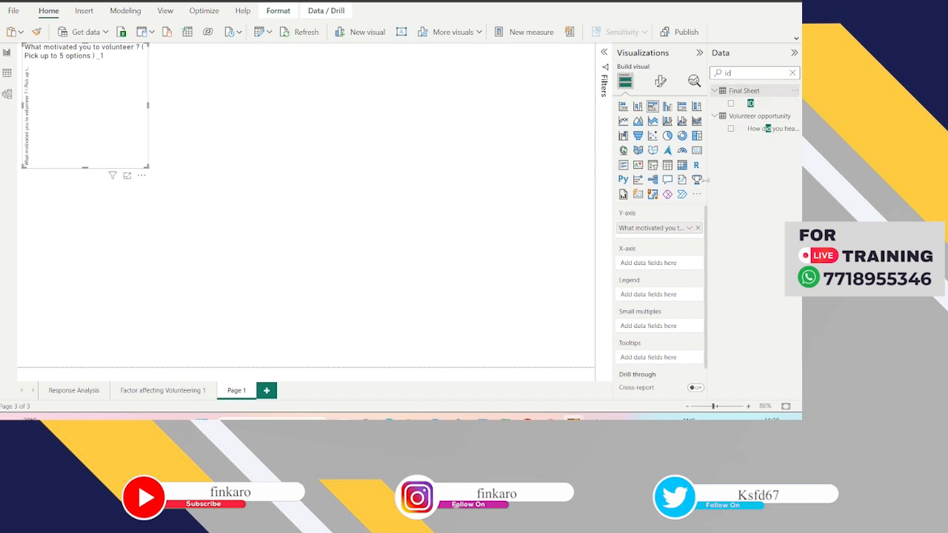
{"action": "left_click_drag", "start_coordinate": [757, 111], "coordinate": [672, 267]}
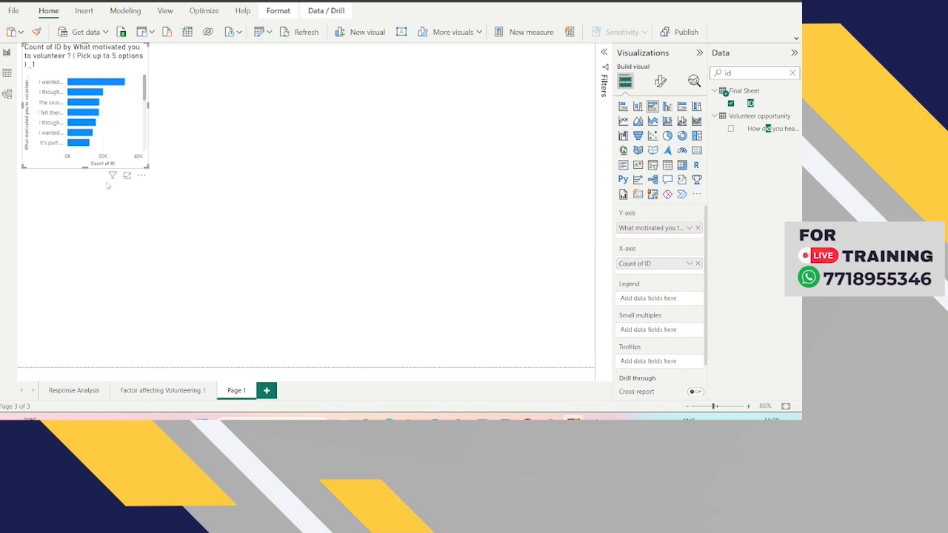
{"action": "left_click_drag", "start_coordinate": [85, 168], "coordinate": [88, 315]}
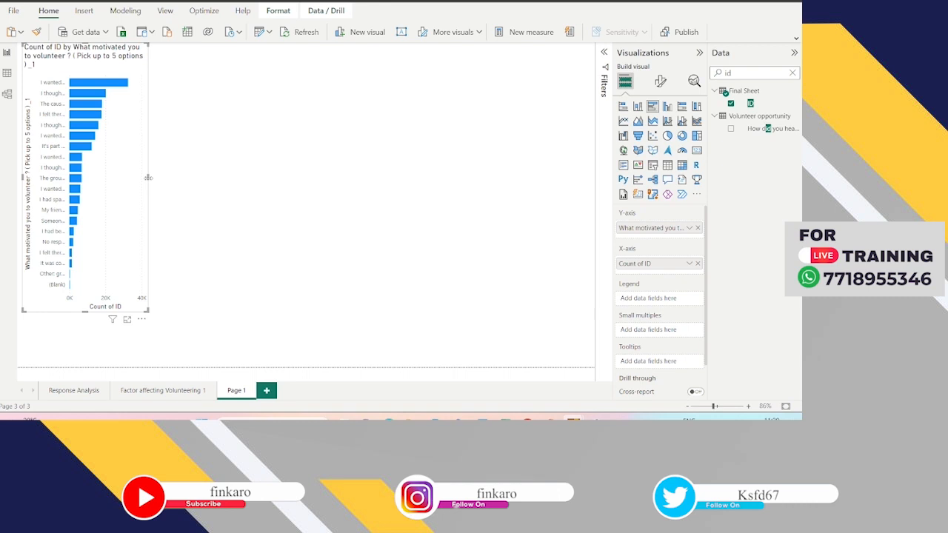
{"action": "left_click_drag", "start_coordinate": [168, 179], "coordinate": [252, 234]}
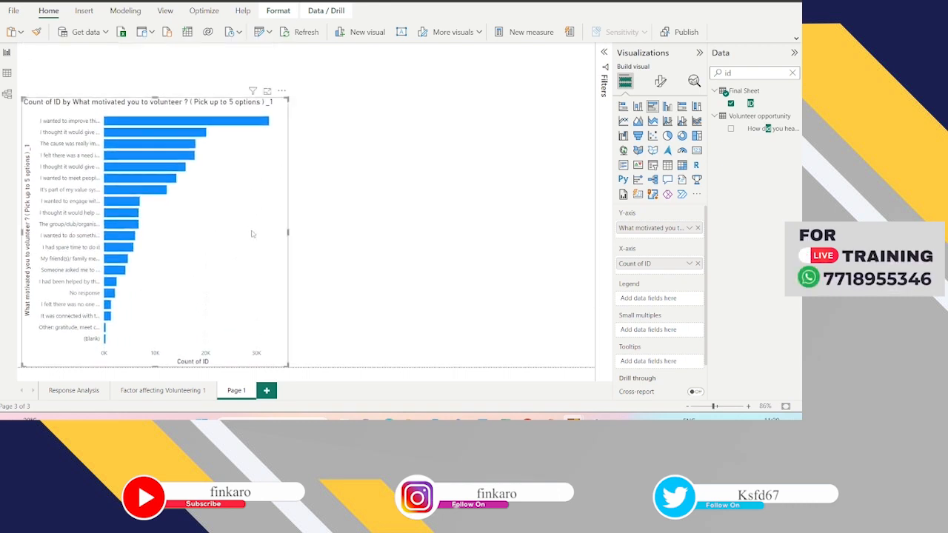
- Duplicate the volunteer motivation bar chart and place the copy beside the original on the same page
{"action": "key", "text": "ctrl+c"}
{"action": "key", "text": "ctrl+v"}
{"action": "left_click_drag", "start_coordinate": [349, 216], "coordinate": [561, 227]}
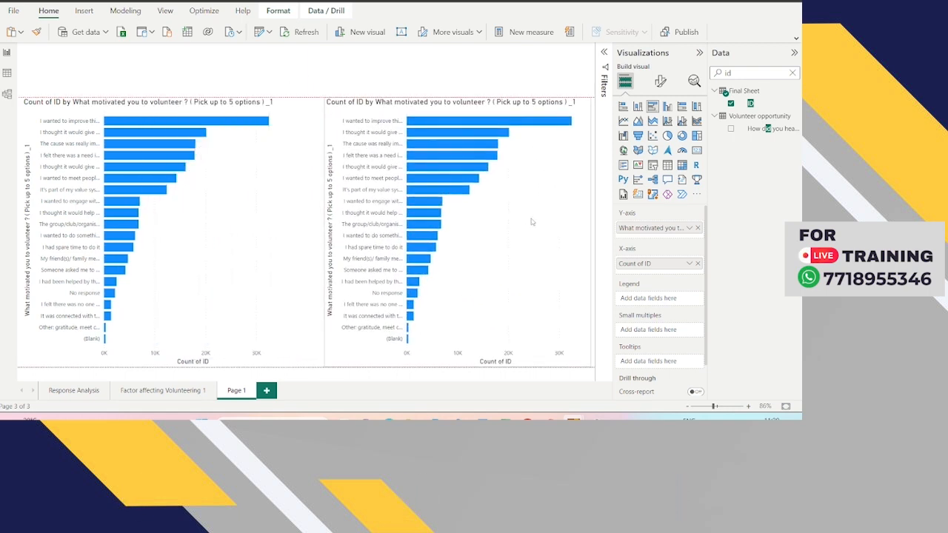
- Replace the copied chart's Y-axis field with the last "What prevents" field from the Prevent Volunteering table
{"action": "left_click", "coordinate": [699, 228]}
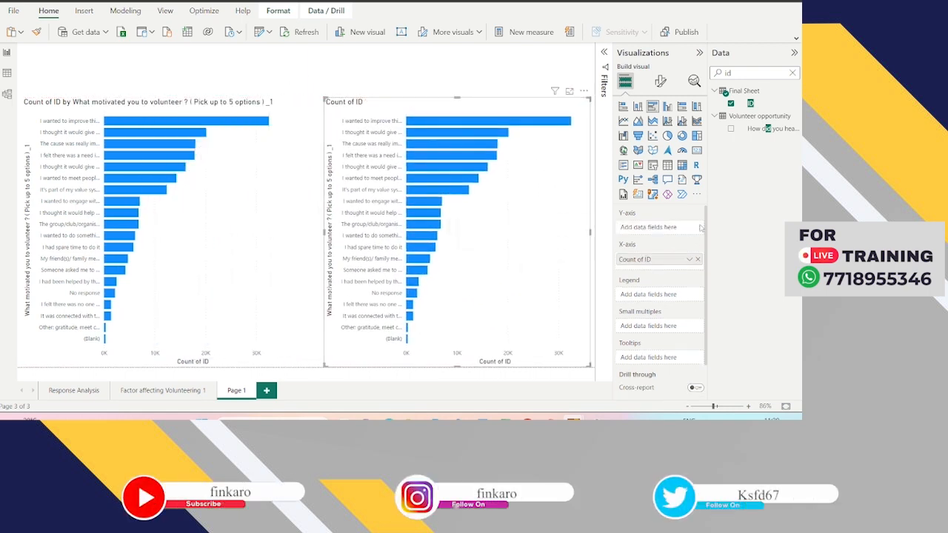
{"action": "left_click", "coordinate": [793, 73]}
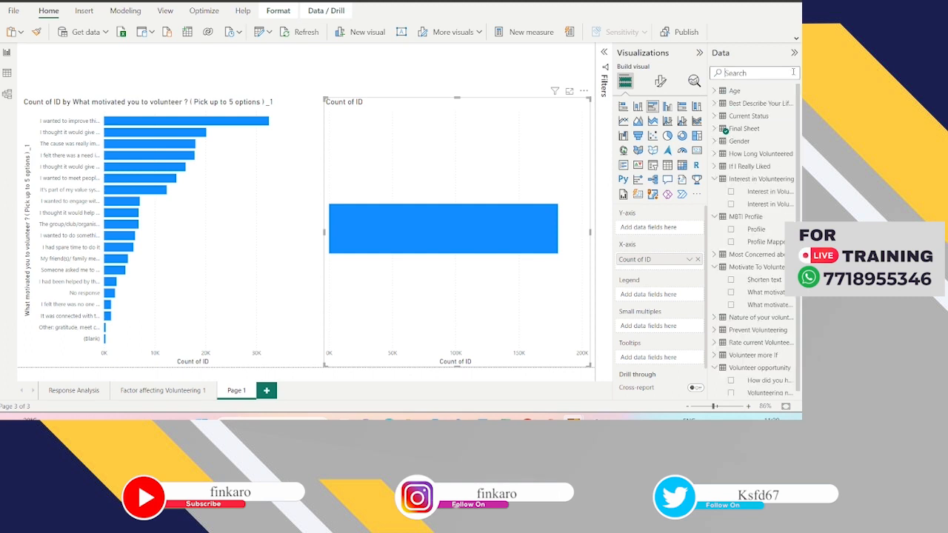
{"action": "left_click", "coordinate": [715, 330]}
{"action": "scroll", "coordinate": [756, 311], "scroll_direction": "down", "scroll_amount": 1}
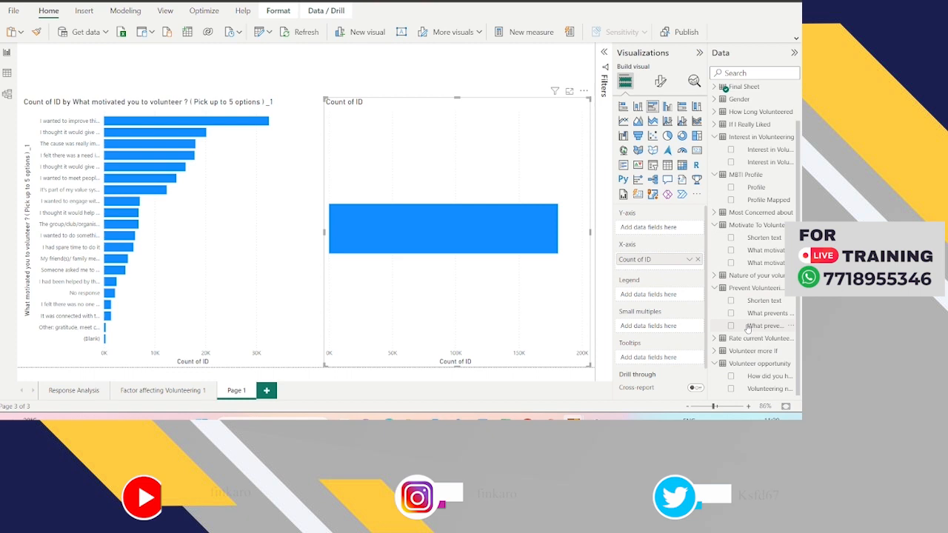
{"action": "left_click_drag", "start_coordinate": [766, 326], "coordinate": [666, 231]}
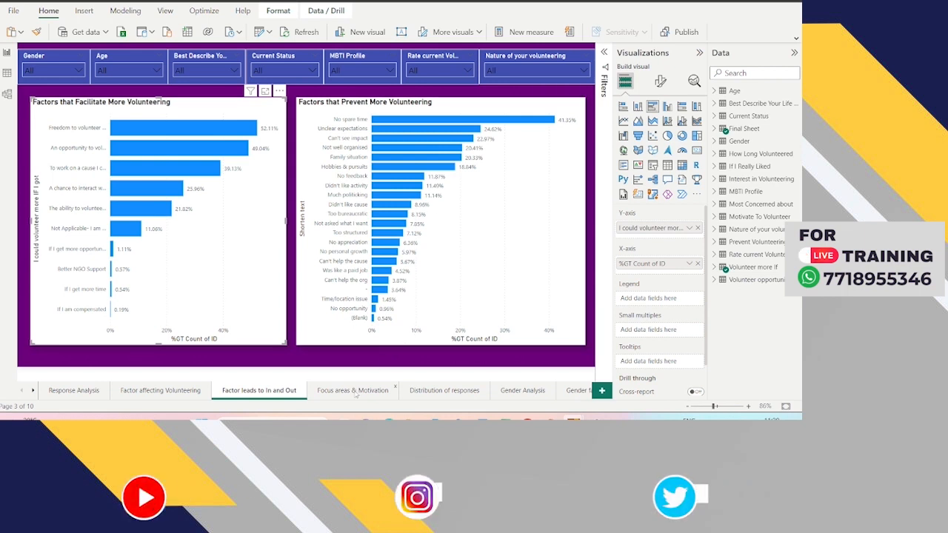
- Examine the reference dashboard's remaining pages, from Focus areas & Motivation through the distribution, gender and age pages to Page 10
{"action": "left_click", "coordinate": [355, 393]}
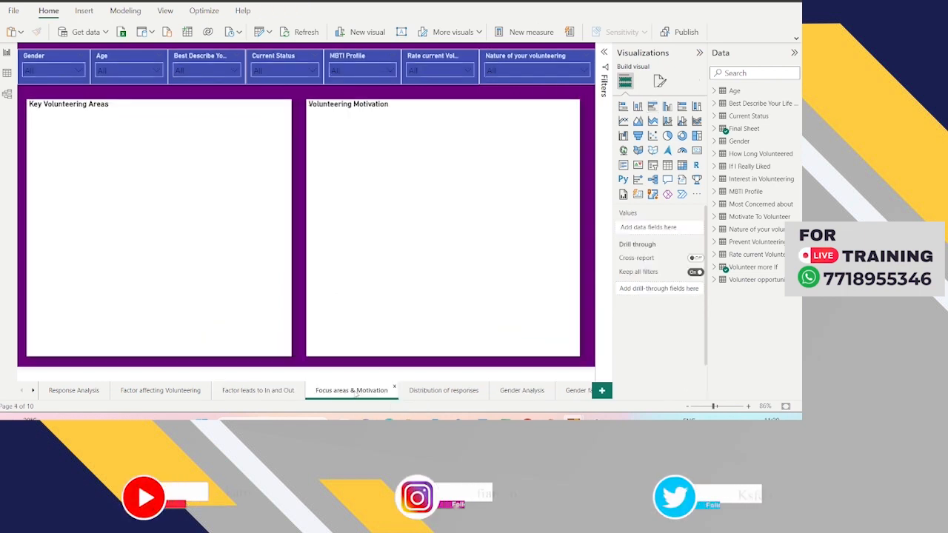
{"action": "left_click", "coordinate": [463, 394]}
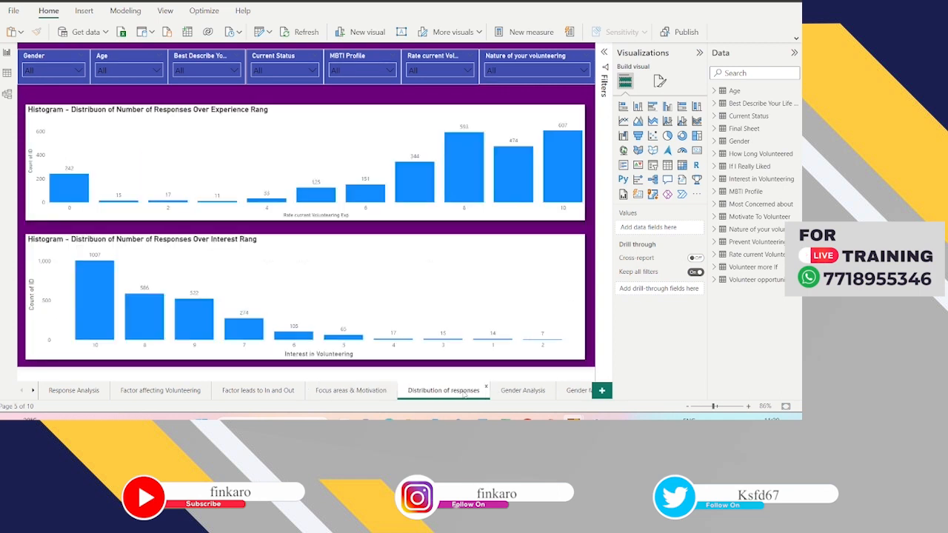
{"action": "left_click", "coordinate": [524, 393]}
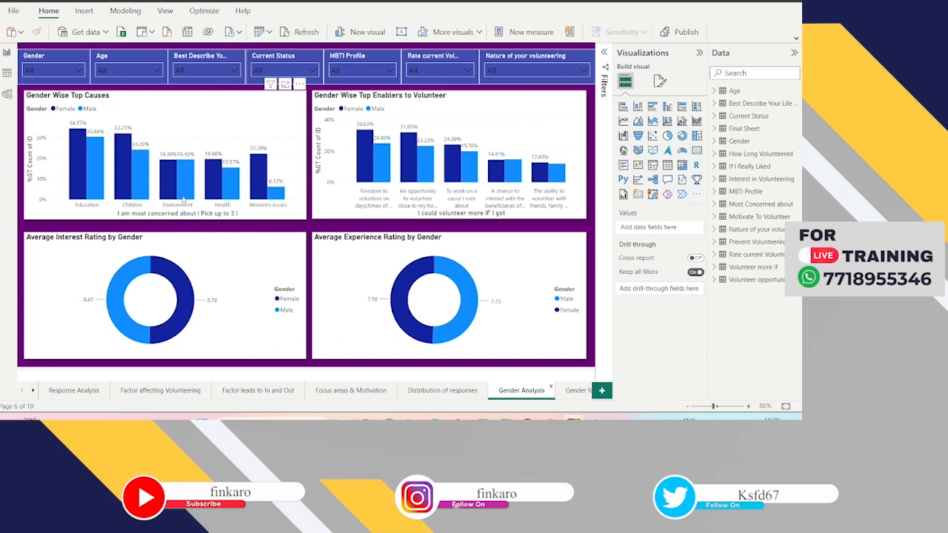
{"action": "mouse_move", "coordinate": [192, 172]}
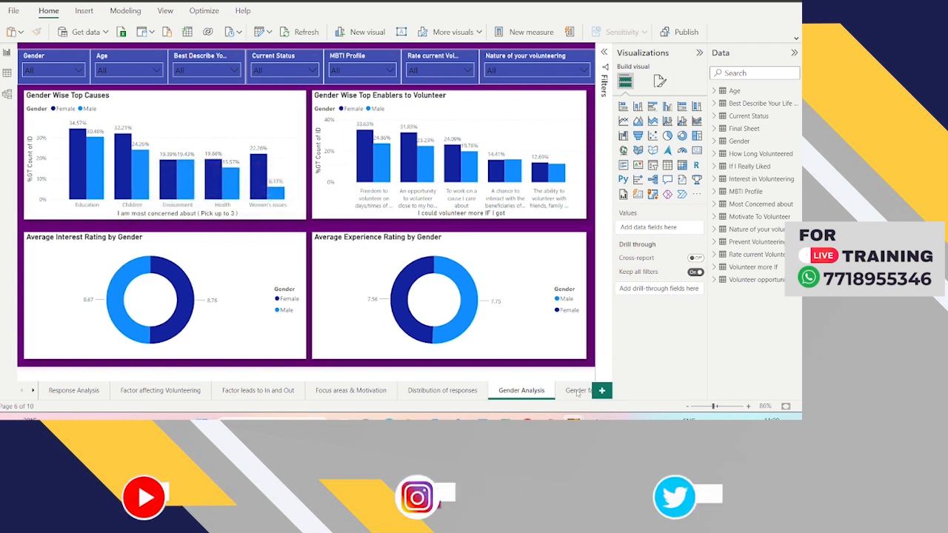
{"action": "left_click", "coordinate": [577, 391]}
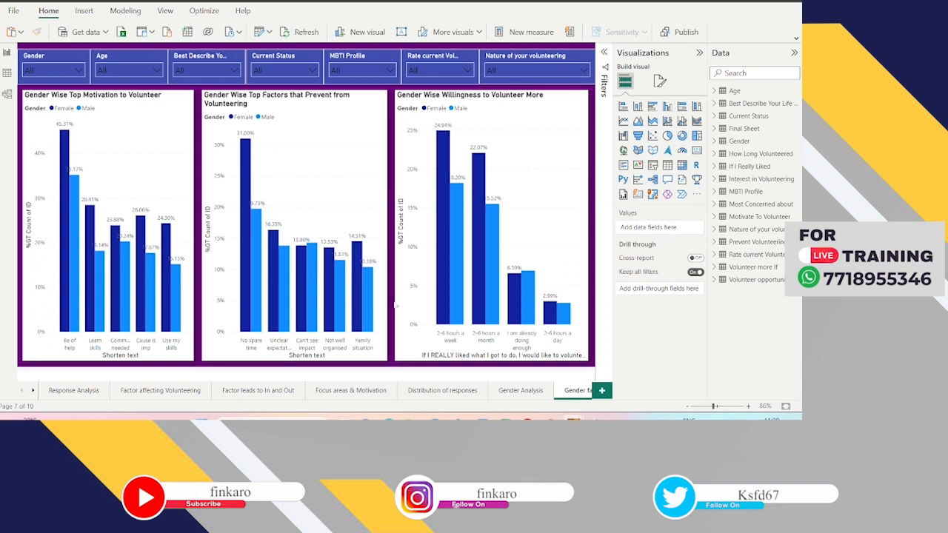
{"action": "left_click", "coordinate": [33, 392]}
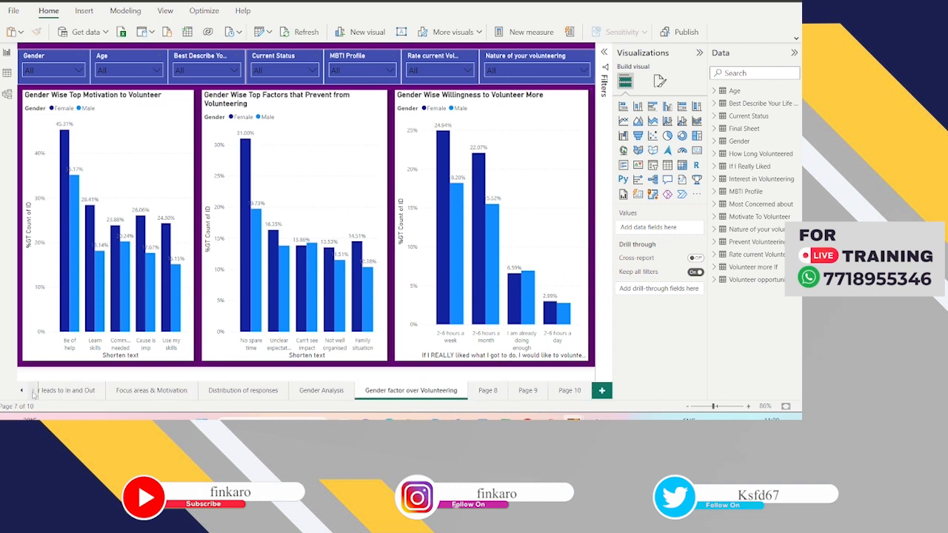
{"action": "left_click", "coordinate": [488, 391]}
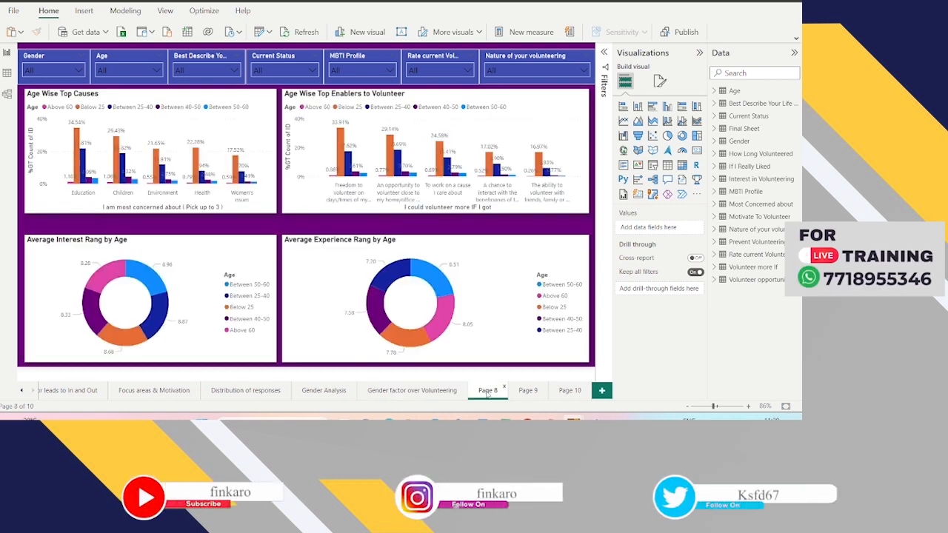
{"action": "left_click", "coordinate": [528, 391]}
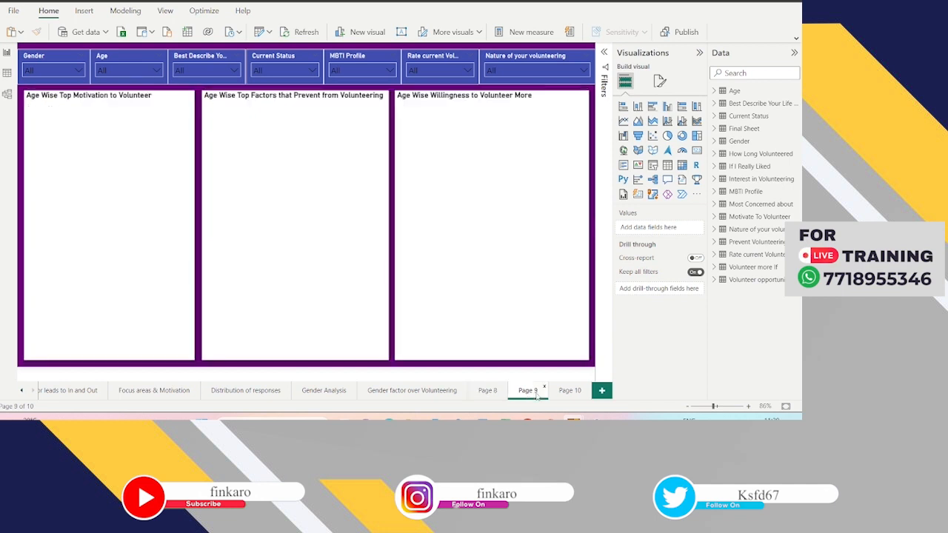
{"action": "left_click", "coordinate": [569, 391]}
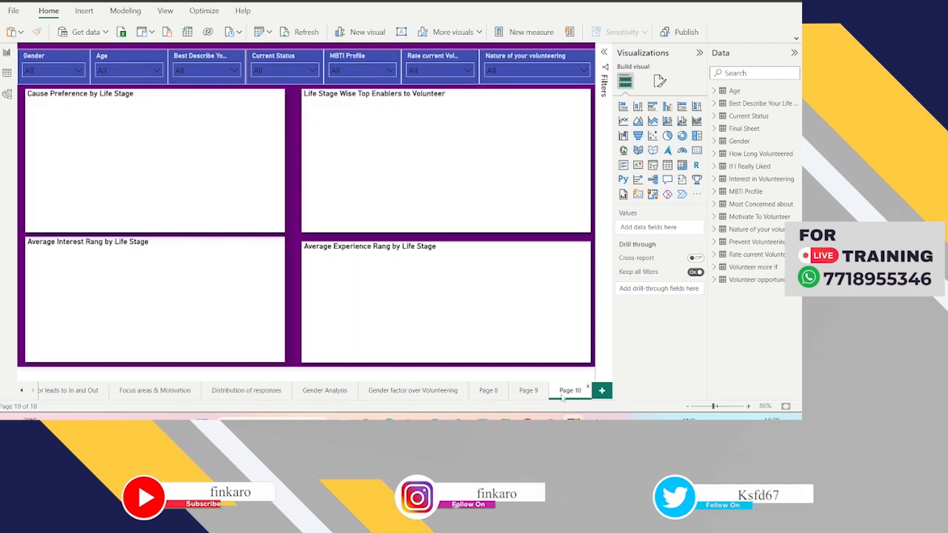